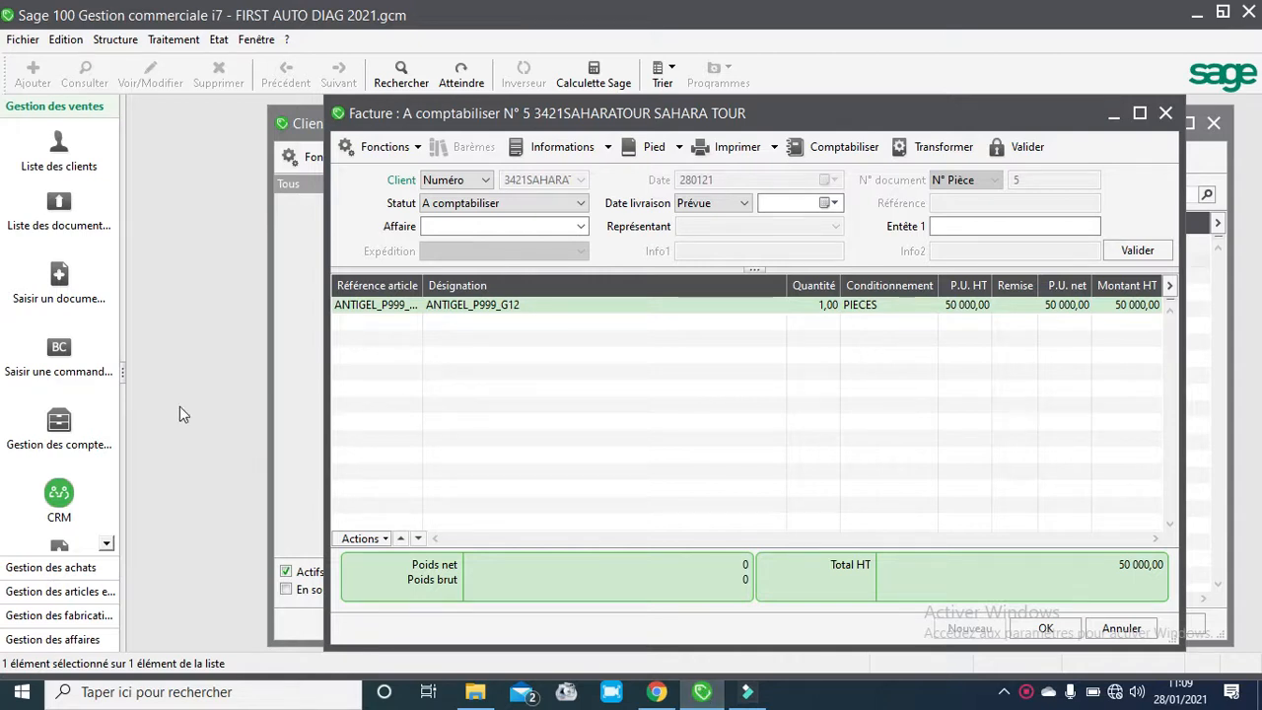
- Open the company settings and review the payment methods defined under the third-party parameters
click(21, 40)
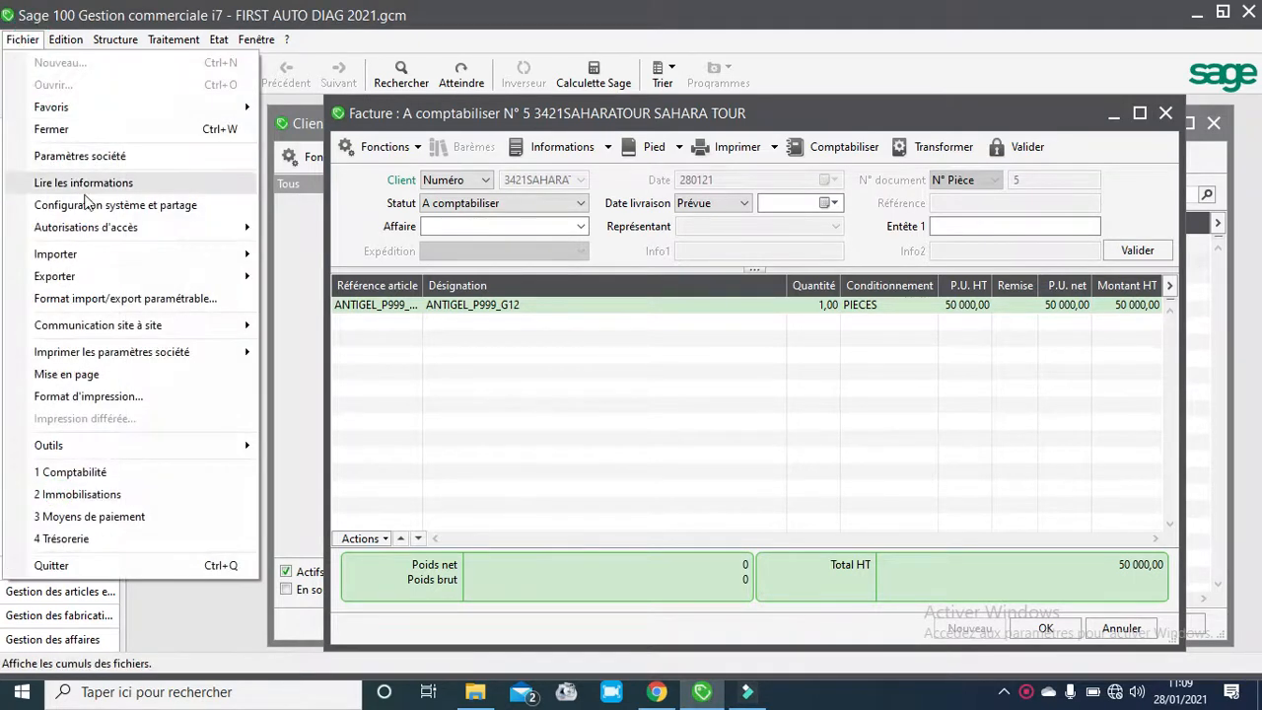
click(106, 157)
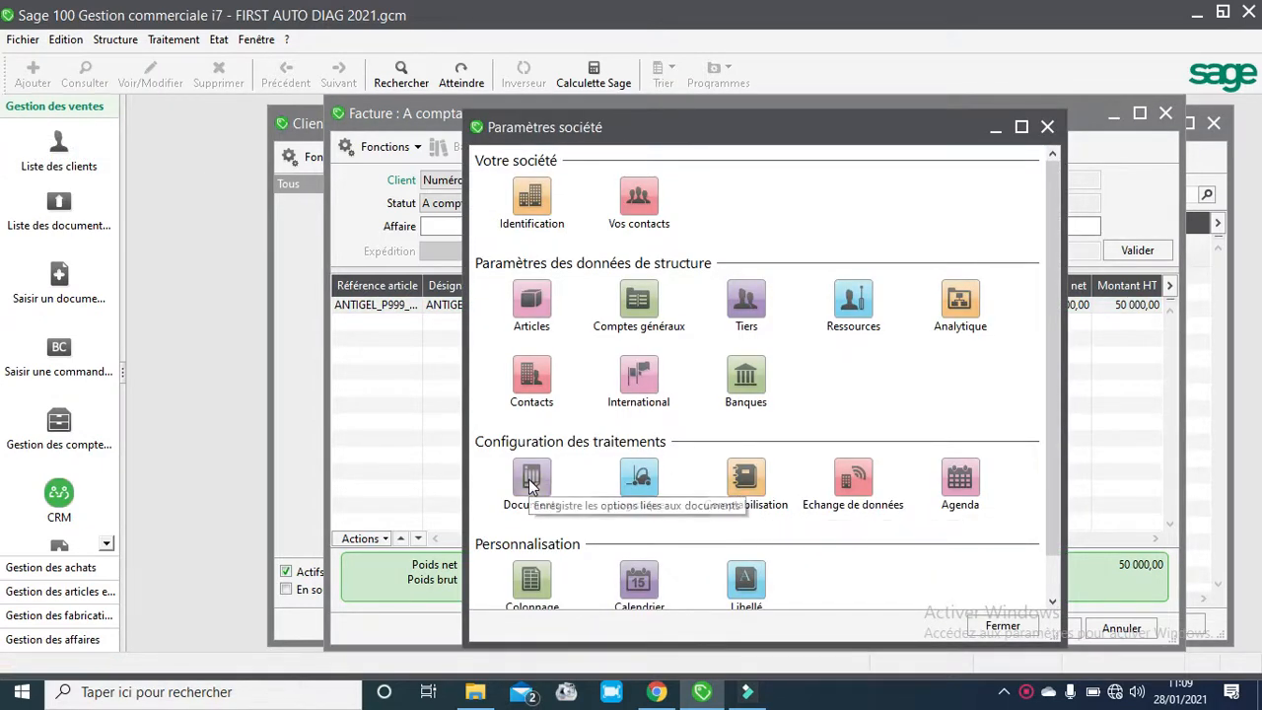
click(746, 301)
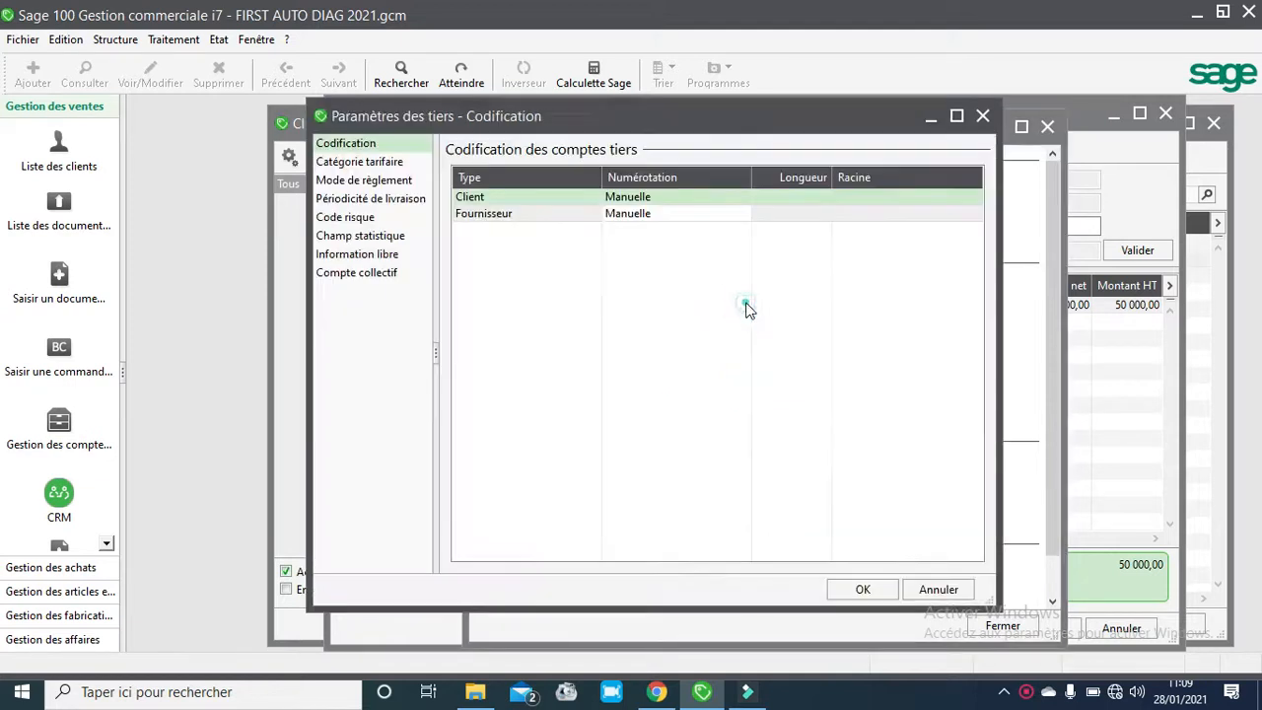
click(380, 180)
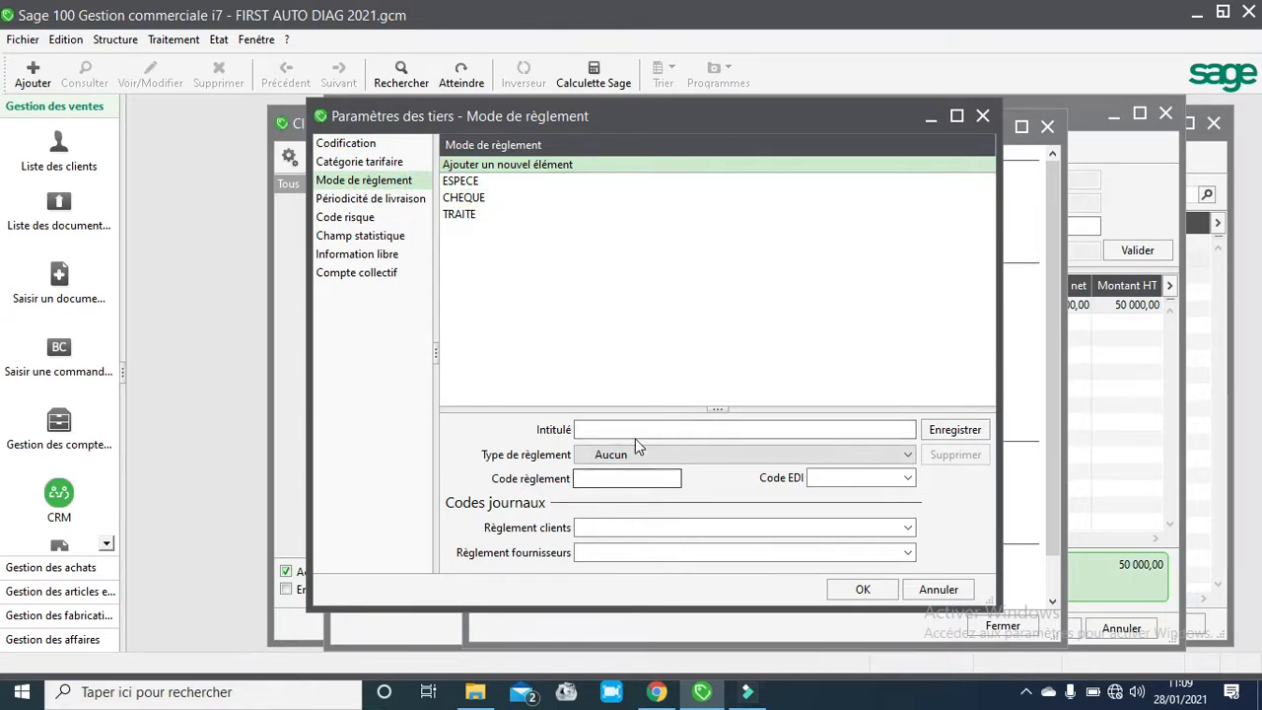
click(871, 595)
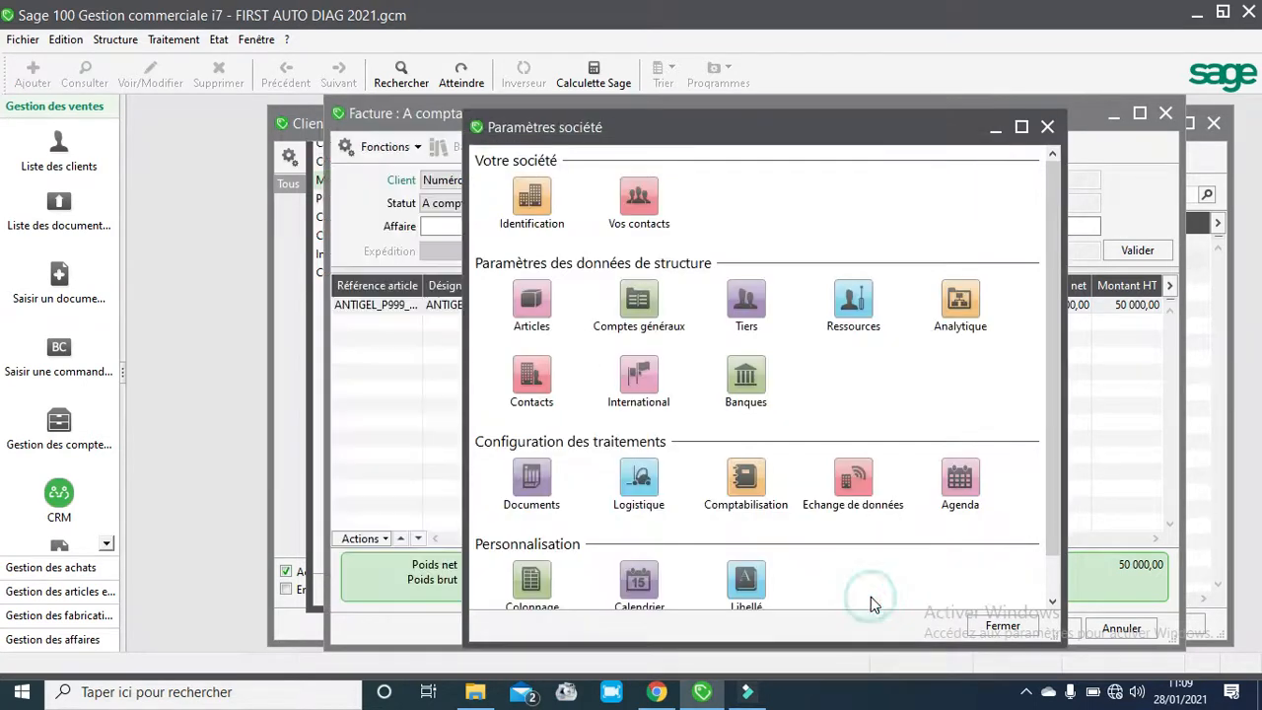
click(1048, 129)
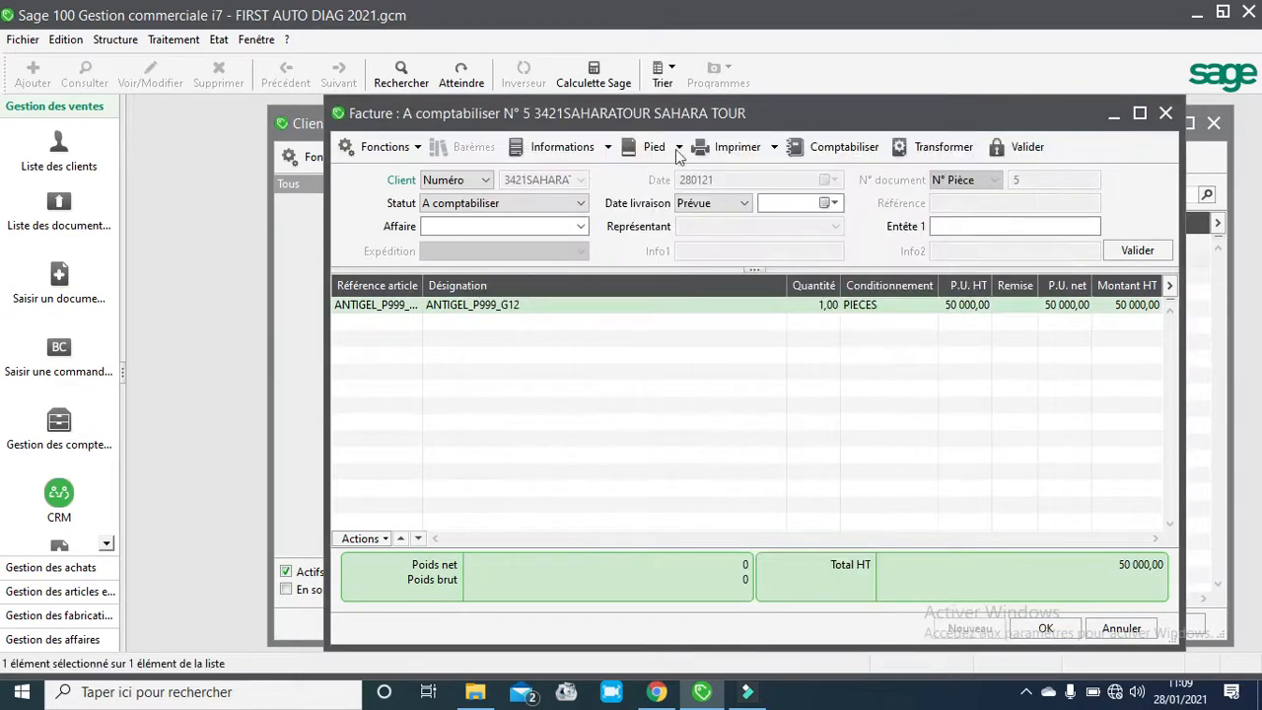
- Open the payment models list and inspect the 50% ESPECE 50% TRAITE model's lines
click(115, 39)
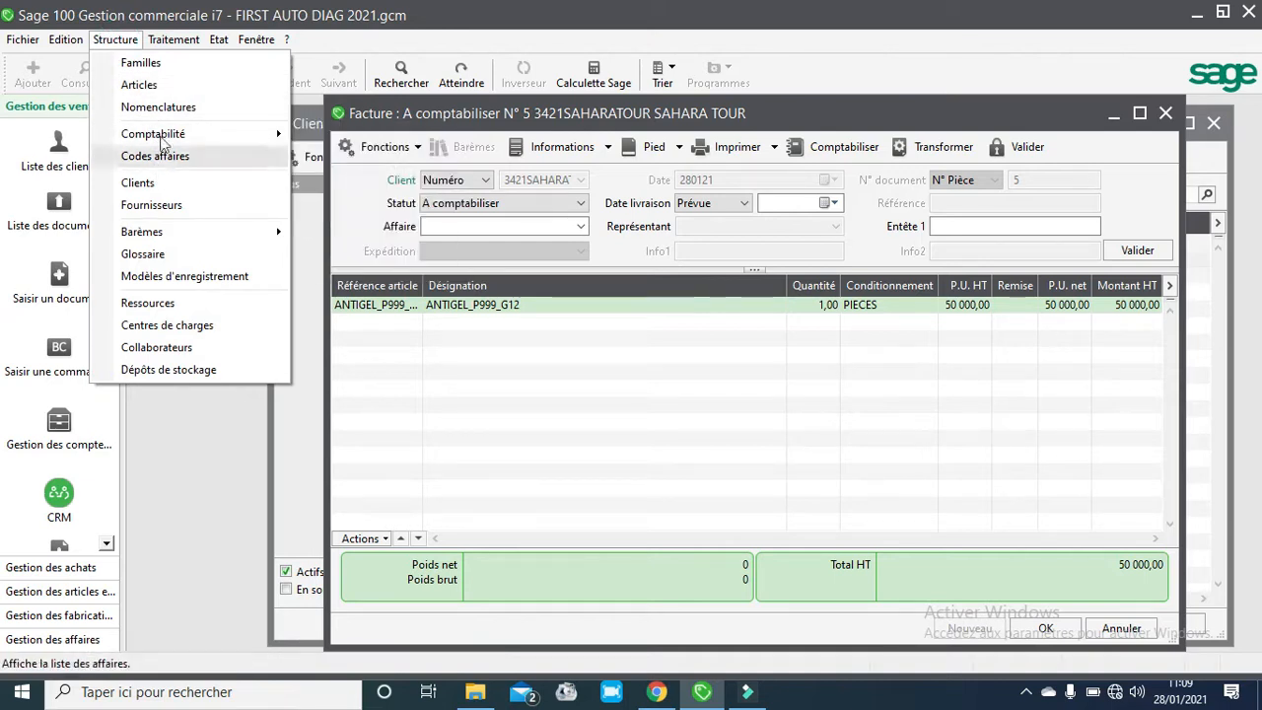
click(192, 140)
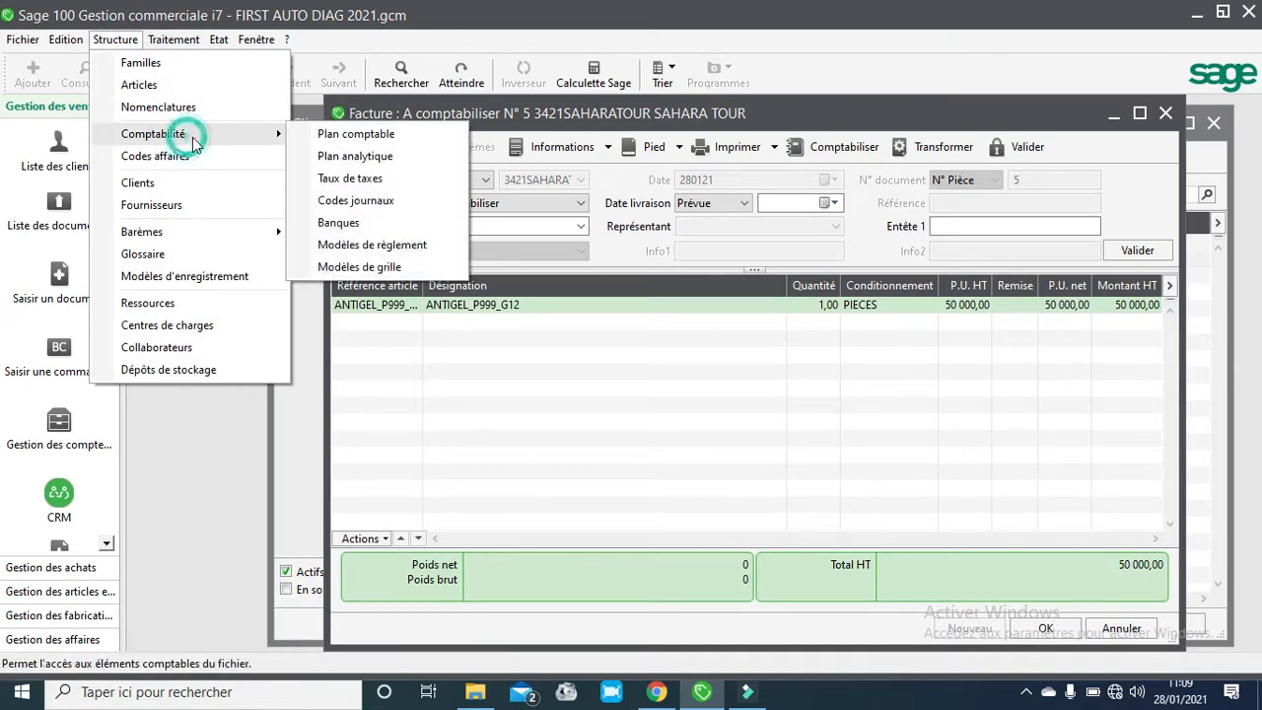
click(367, 245)
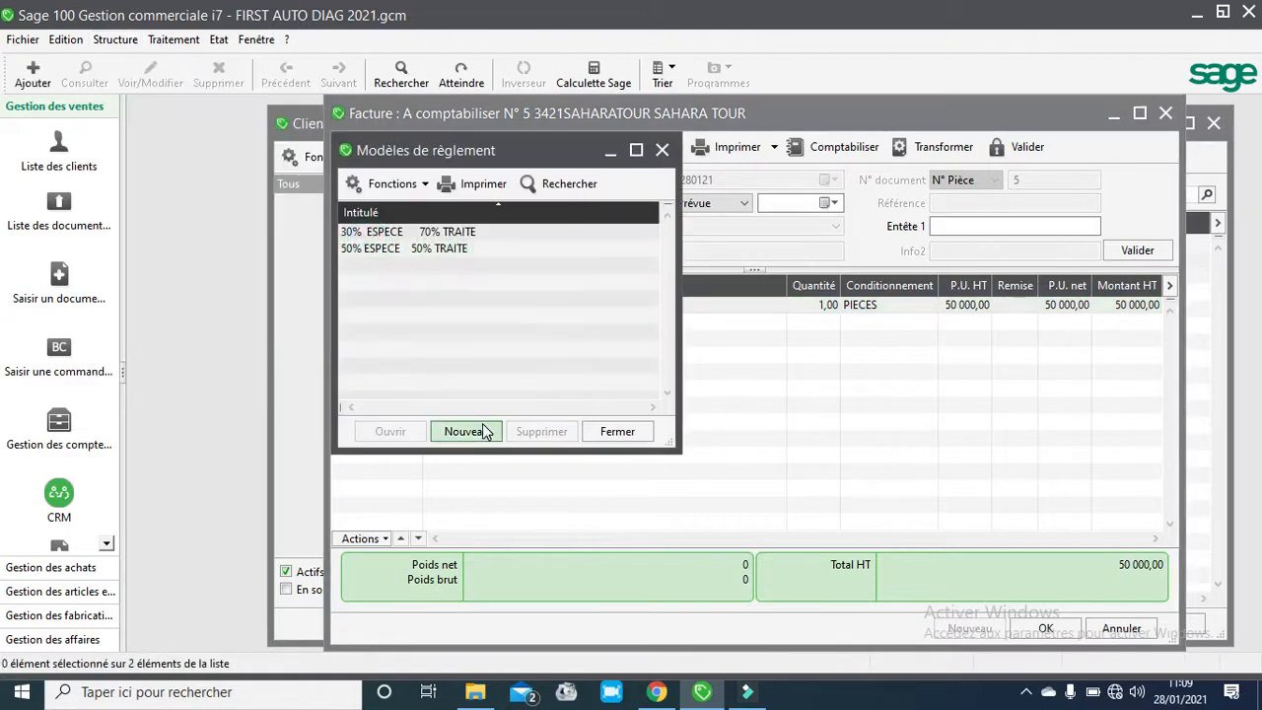
double_click(442, 248)
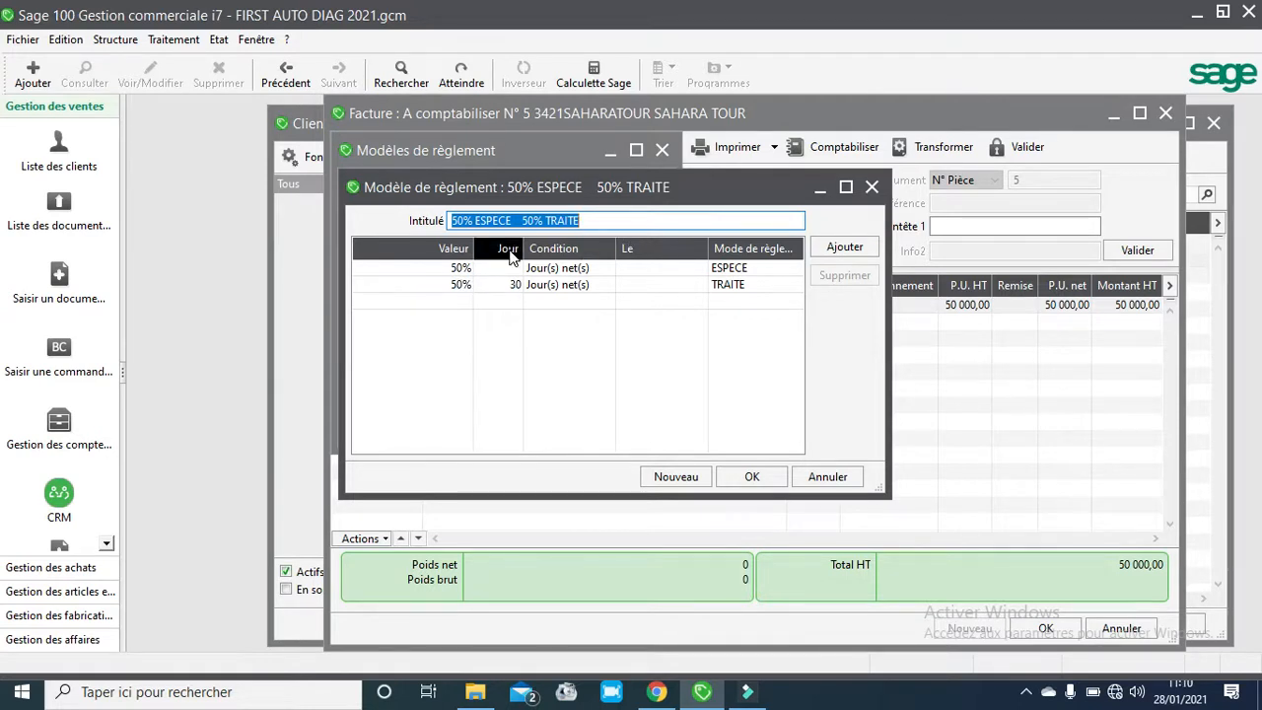
click(753, 478)
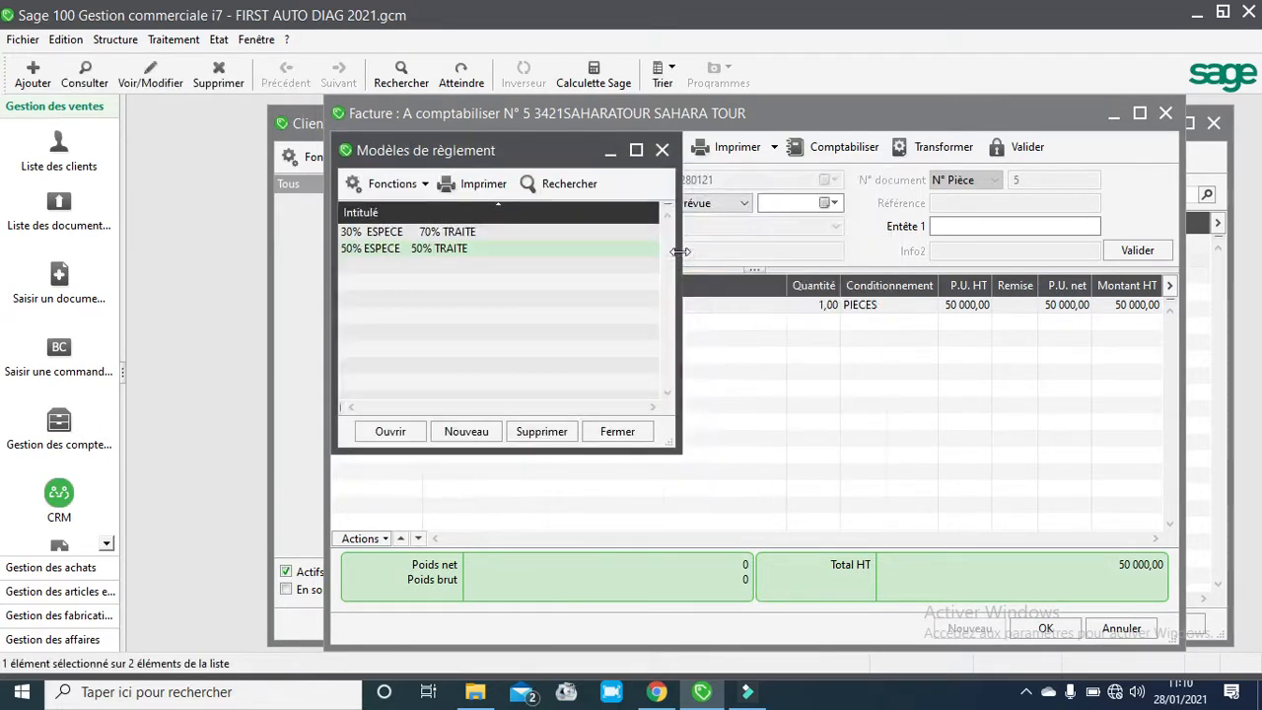
click(662, 153)
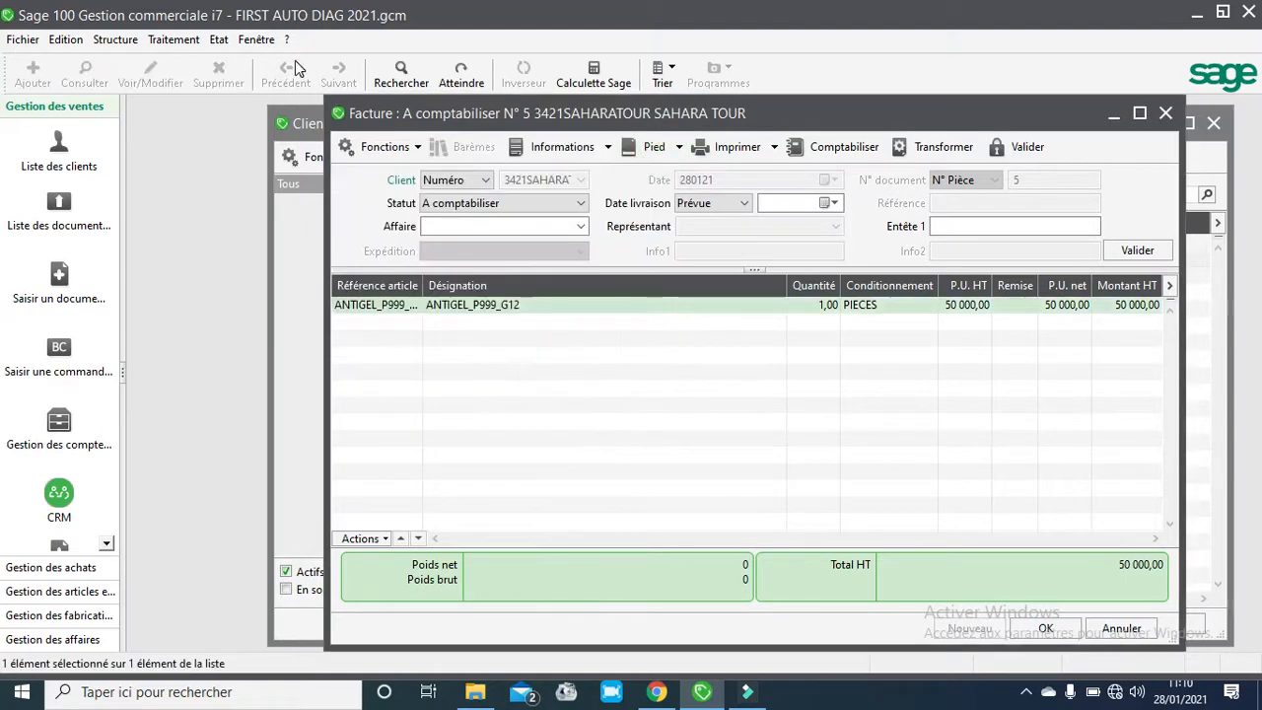
- Assign the 50% ESPECE 50% TRAITE payment model to client SAHARA TOUR in its payment conditions and save
click(107, 41)
click(138, 185)
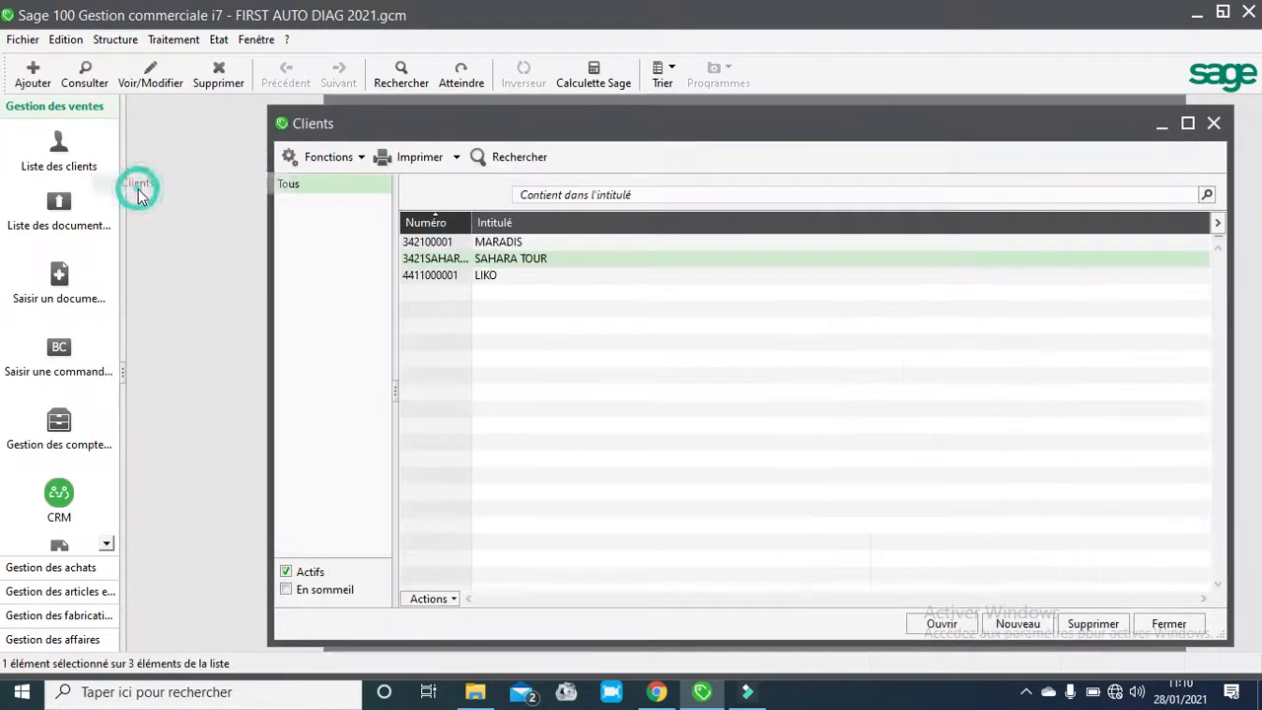
double_click(446, 261)
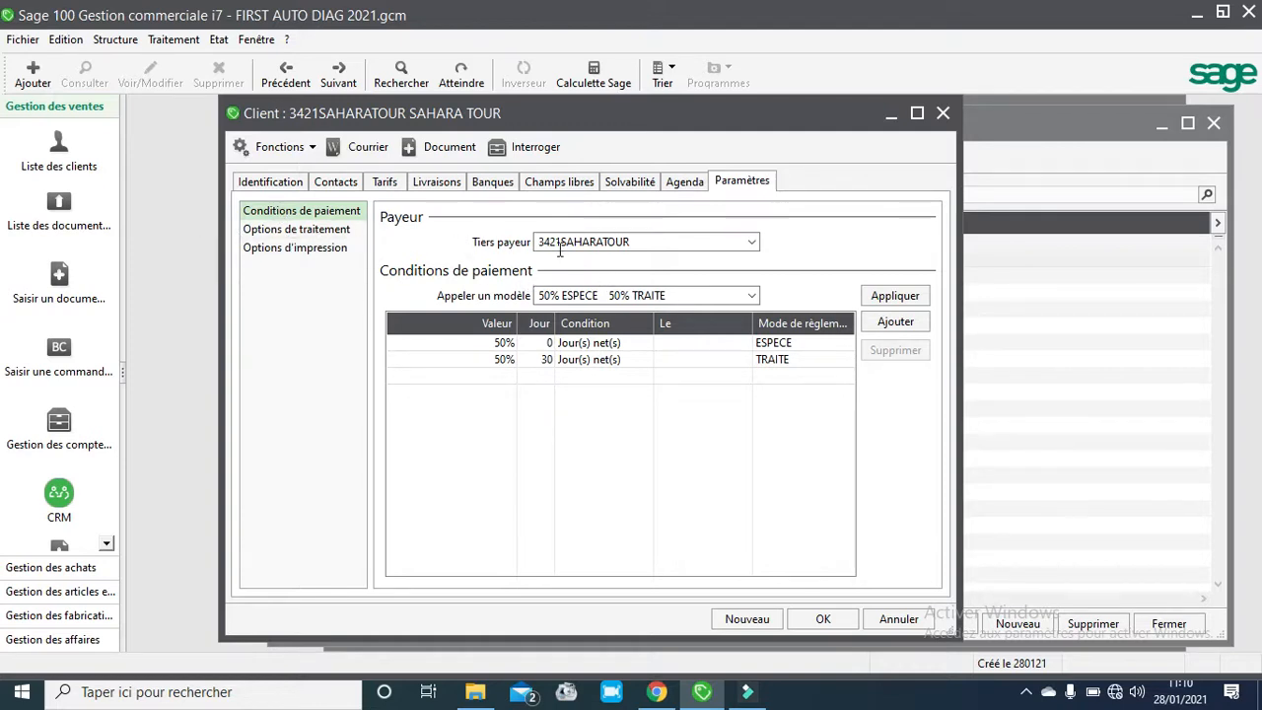
click(752, 298)
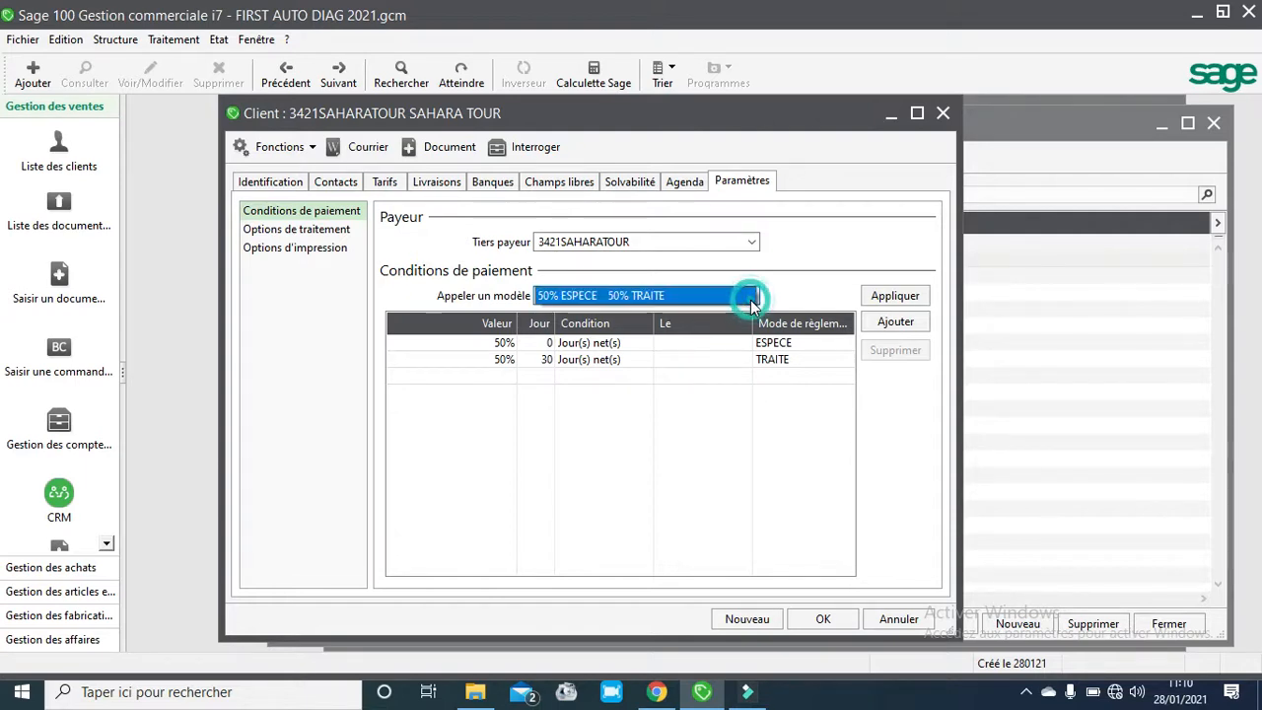
click(751, 298)
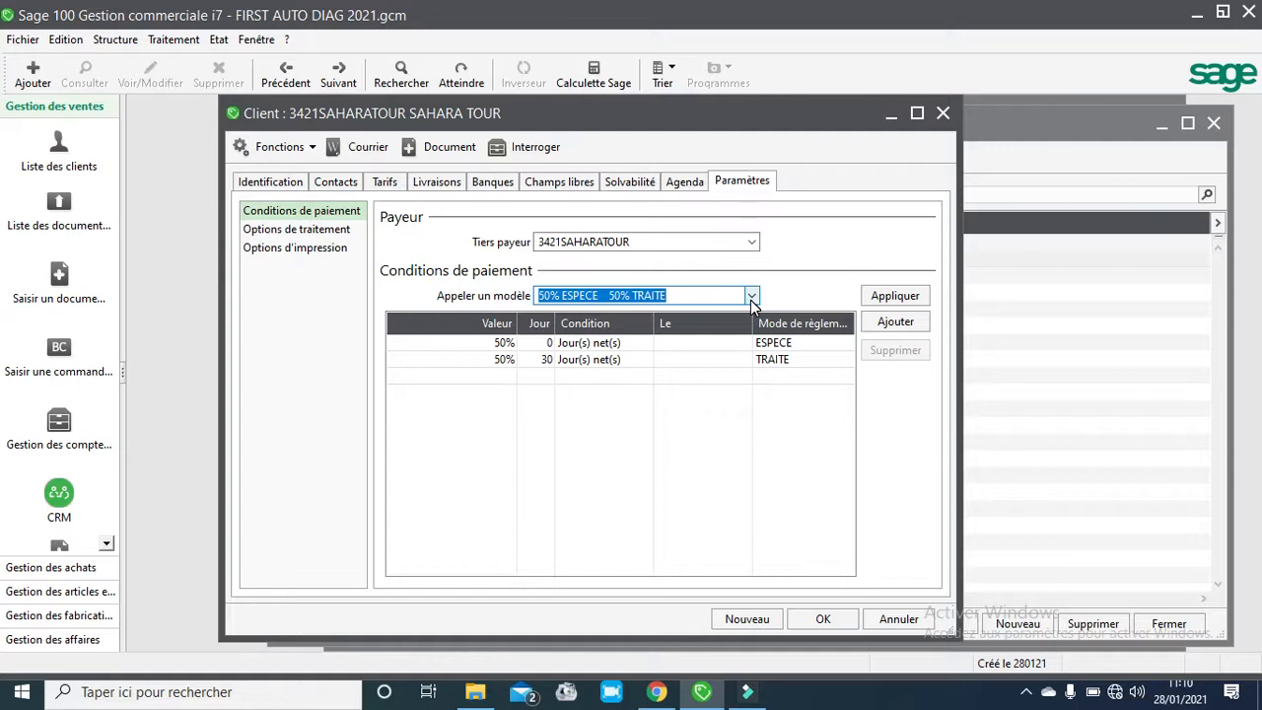
key(BackSpace)
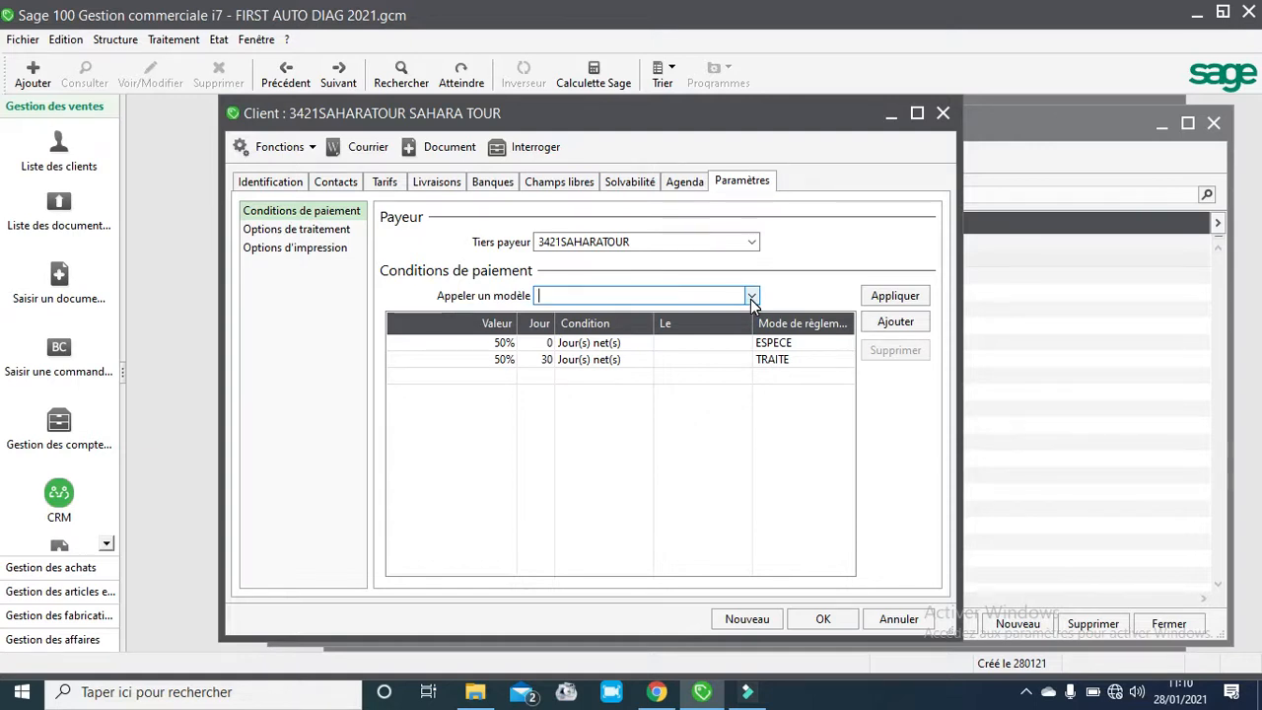
click(752, 297)
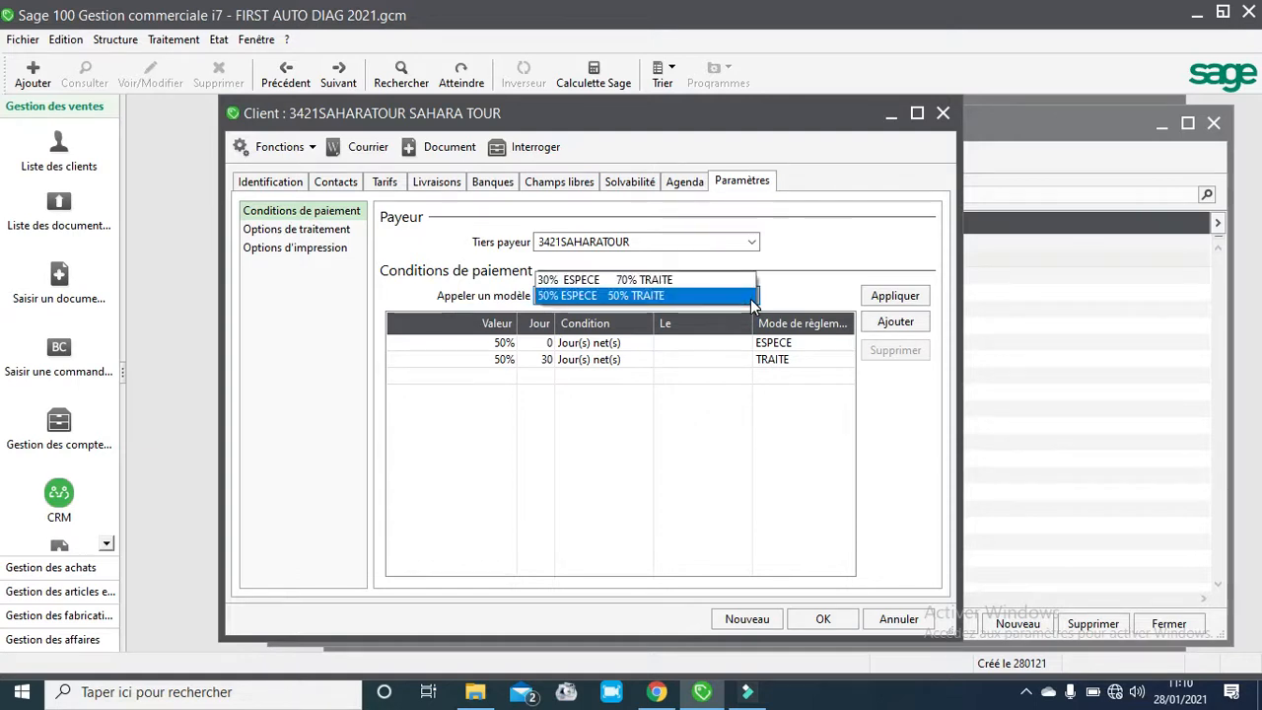
click(694, 296)
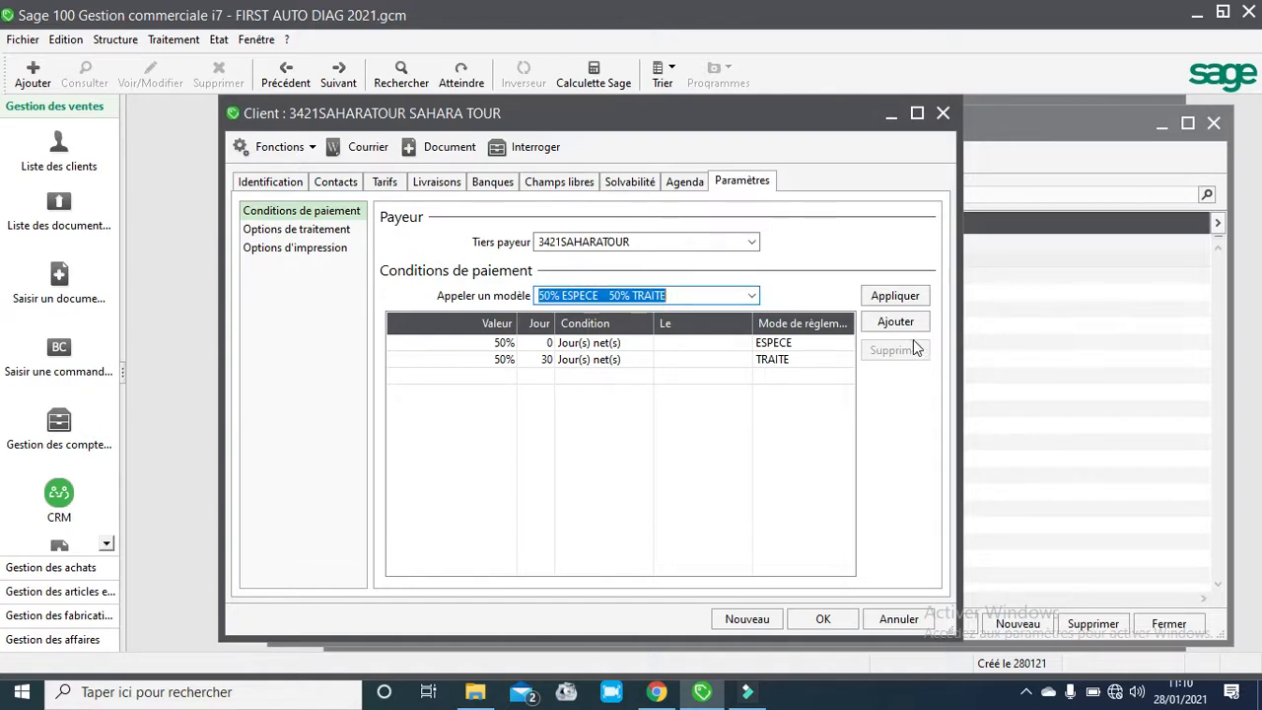
click(822, 619)
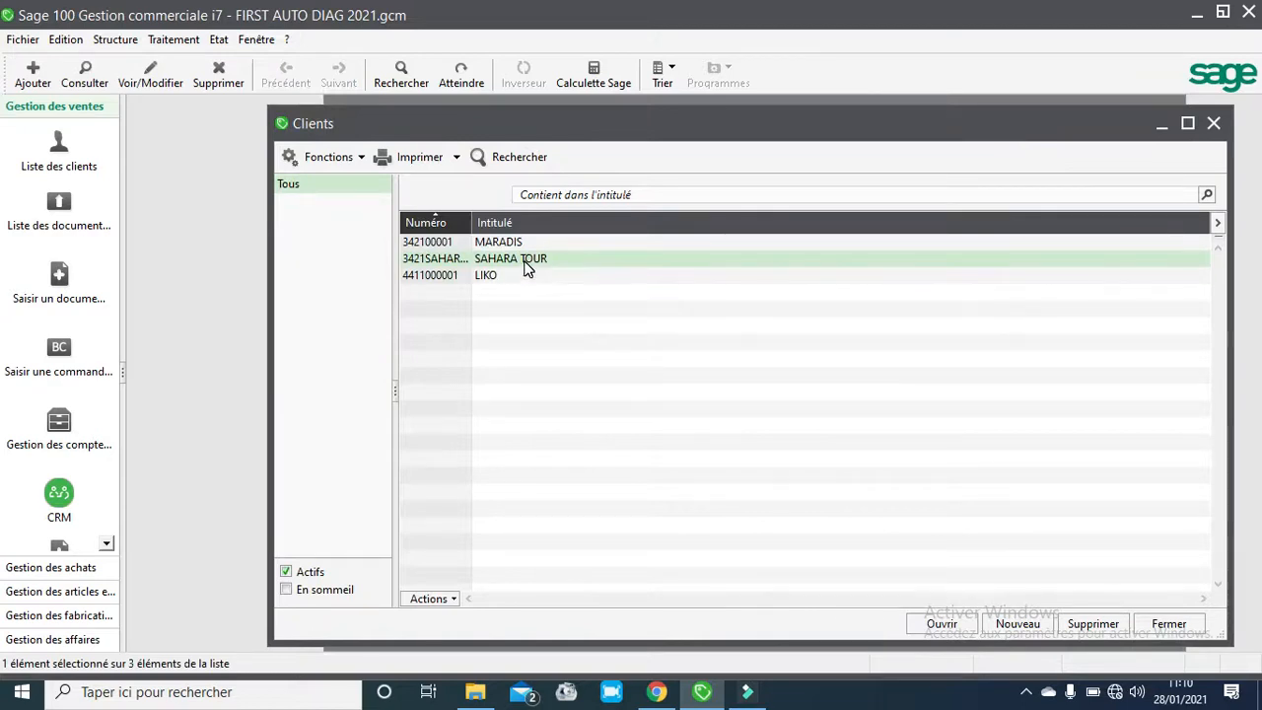
- Open sales invoice N° 5 and print-preview it using the Facture client - Copie.bgc layout
click(170, 39)
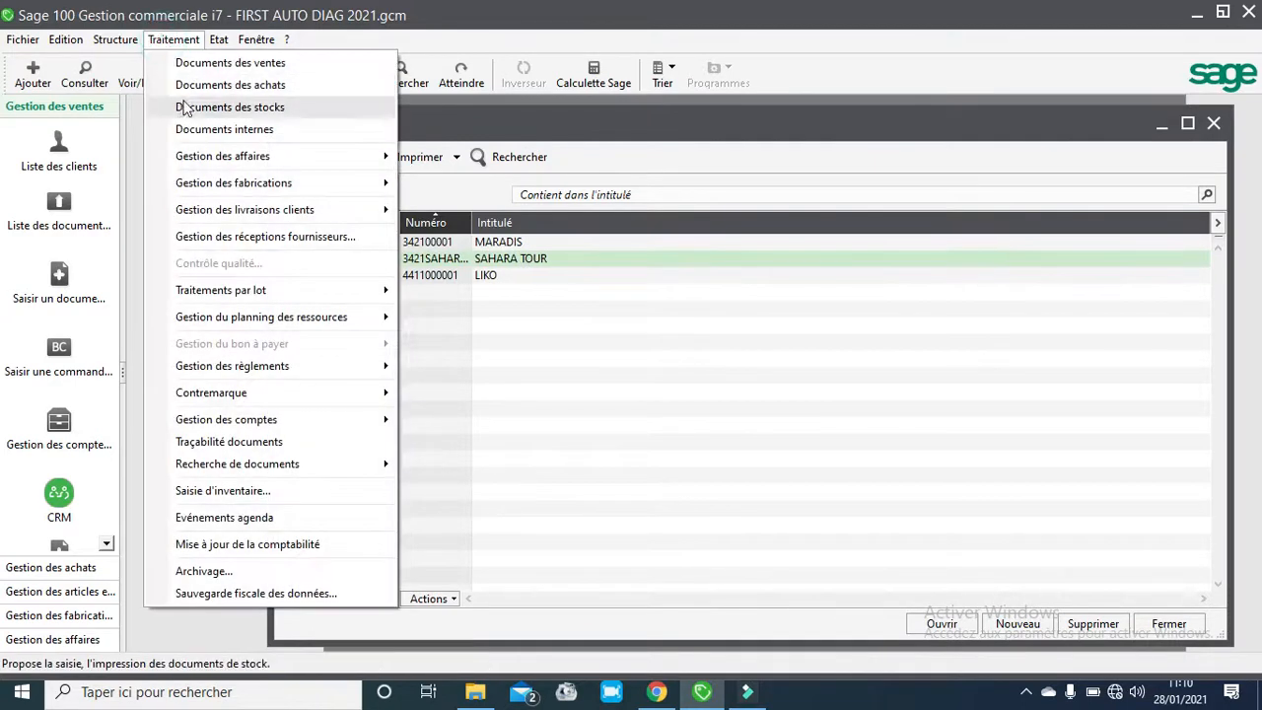
click(219, 59)
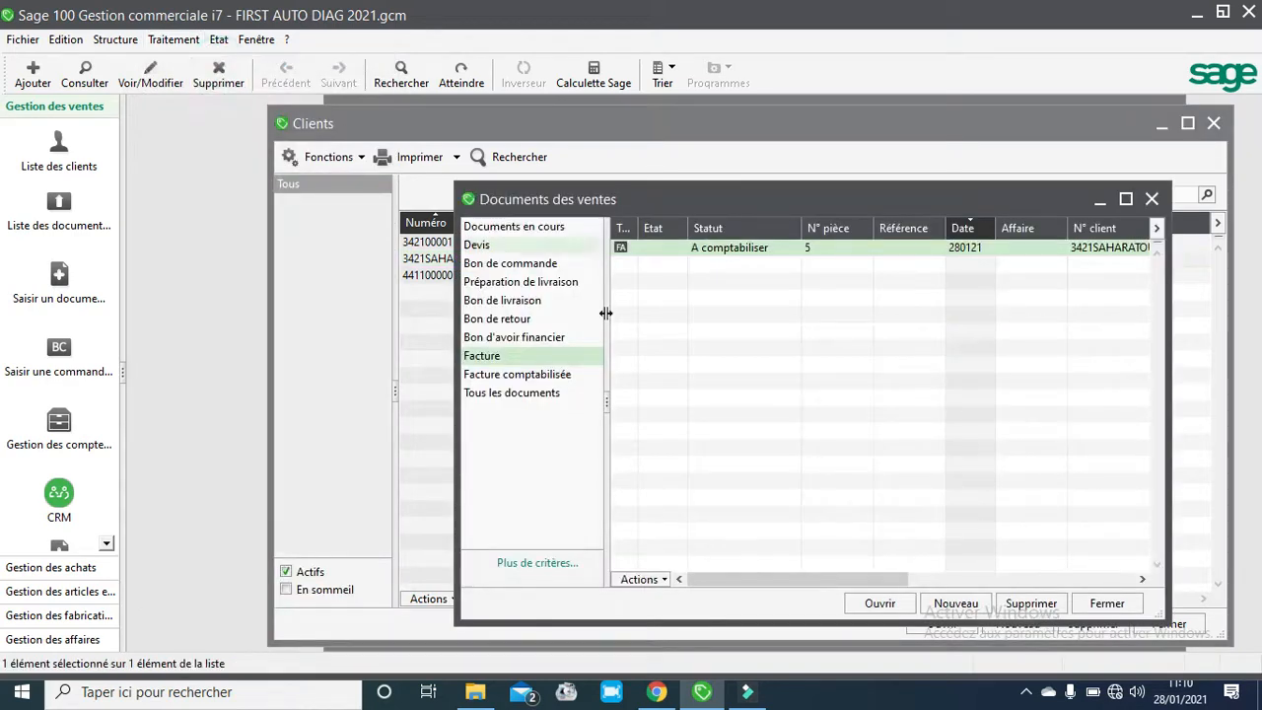
double_click(707, 252)
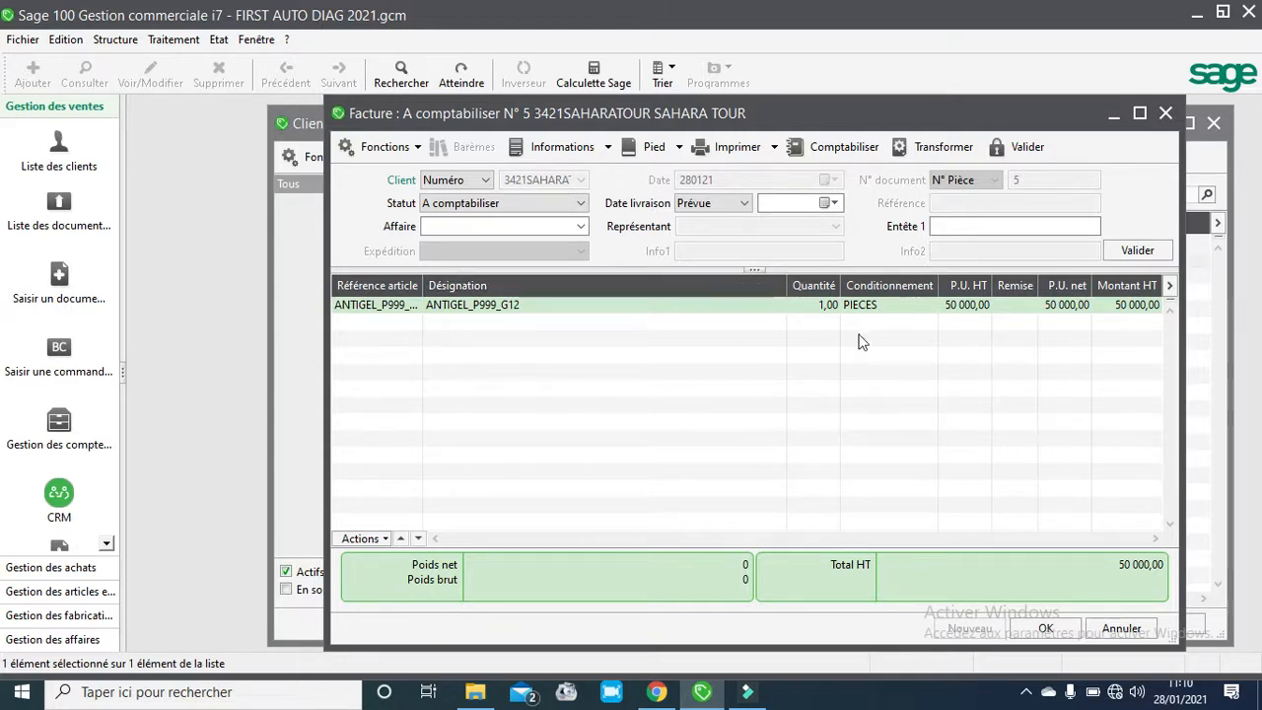
click(745, 158)
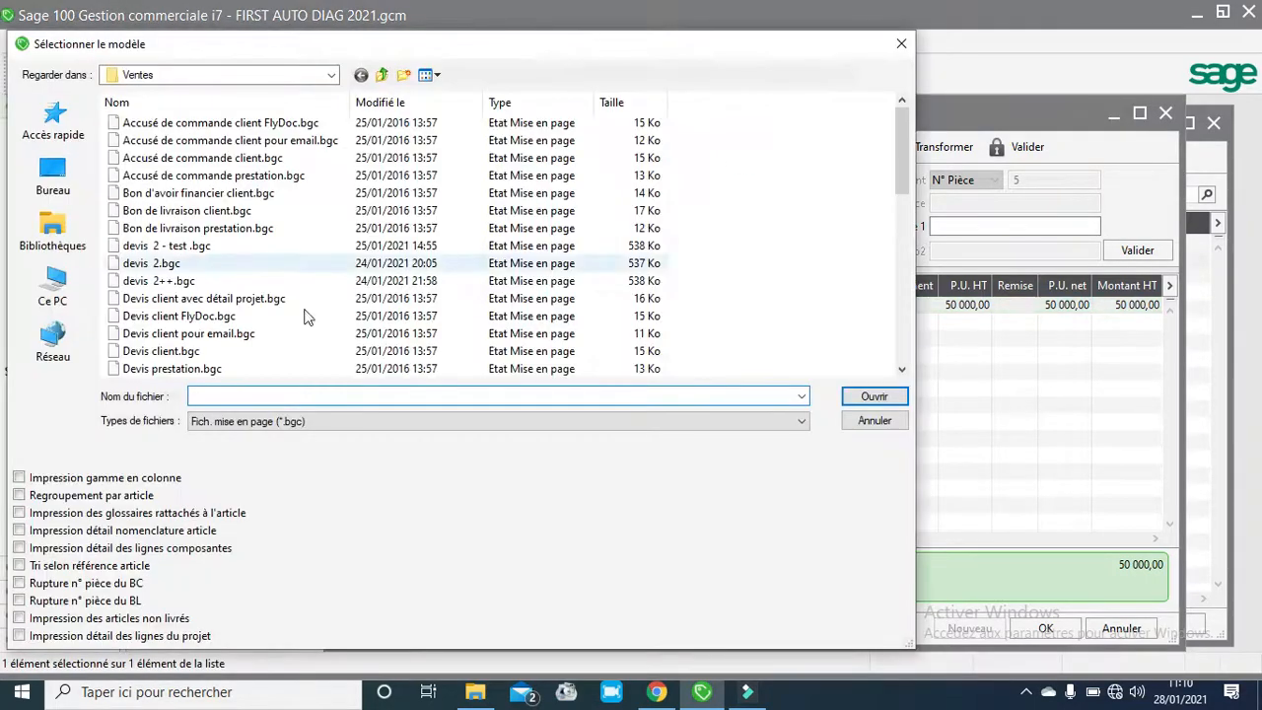
drag(898, 141, 899, 180)
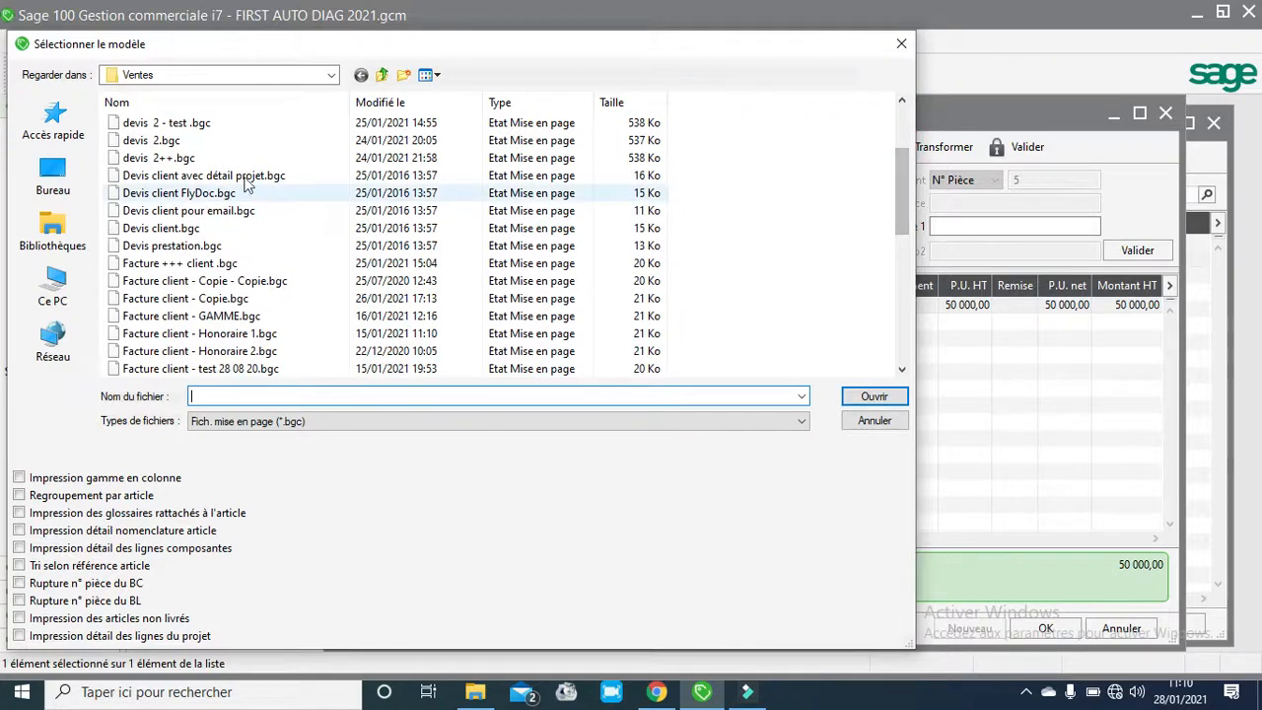
click(200, 299)
click(853, 396)
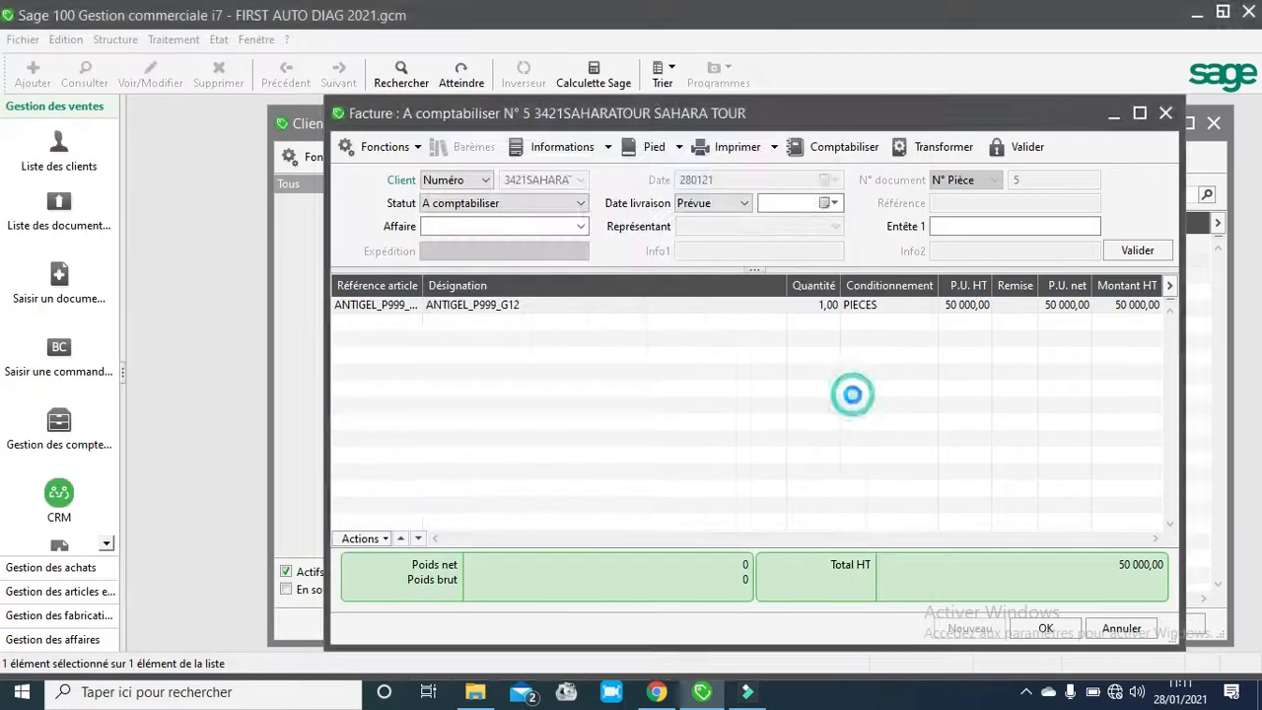
click(714, 499)
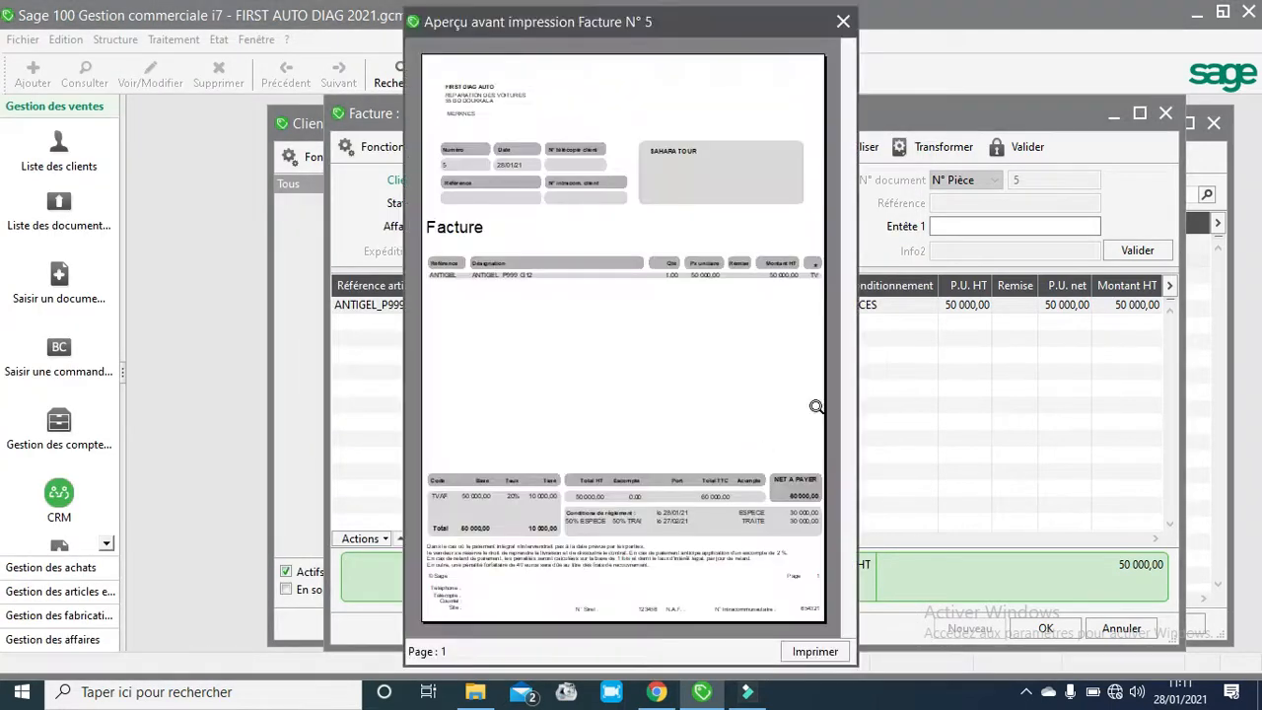
- Zoom into the invoice preview, examine its payment conditions section, and close the preview
click(789, 414)
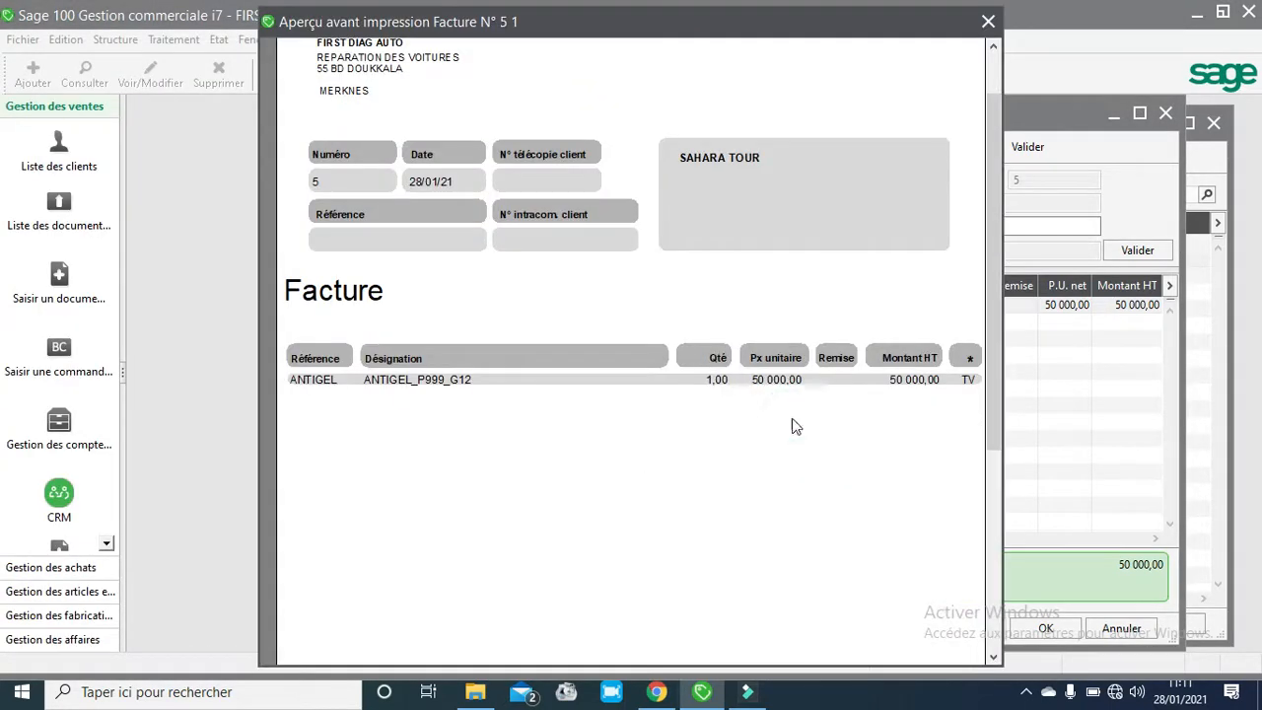
drag(994, 113, 1000, 298)
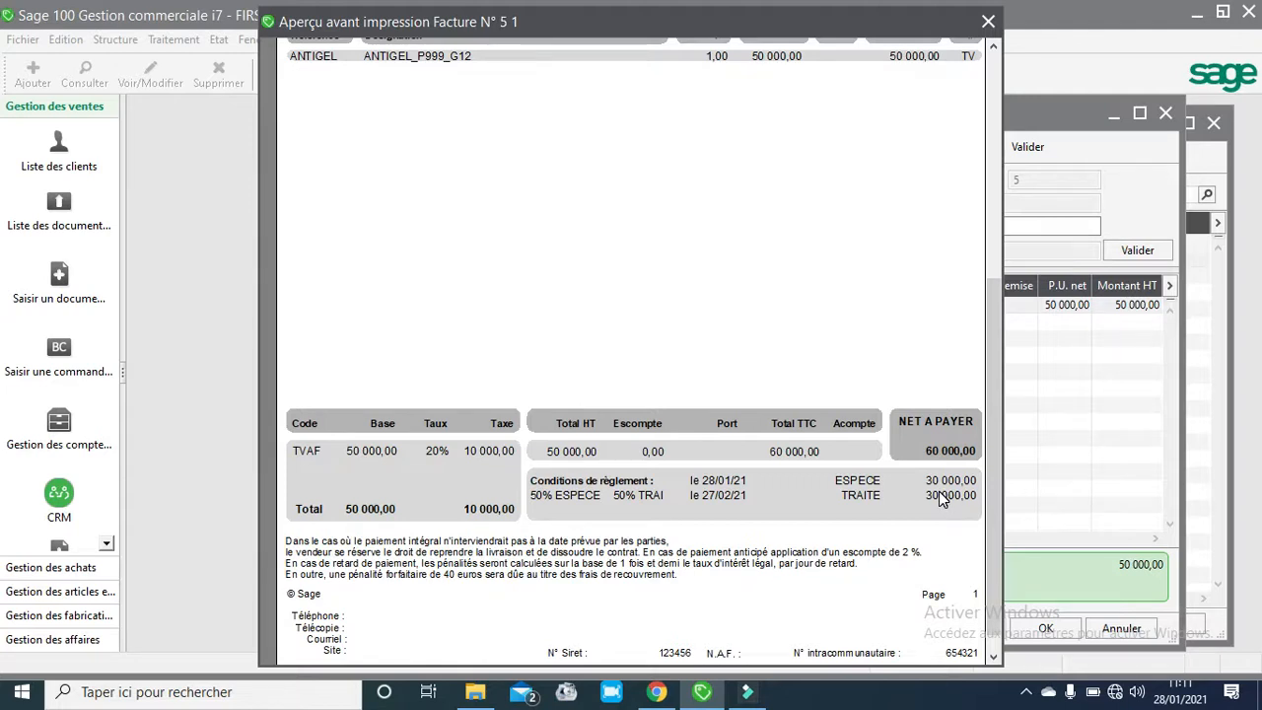
click(988, 22)
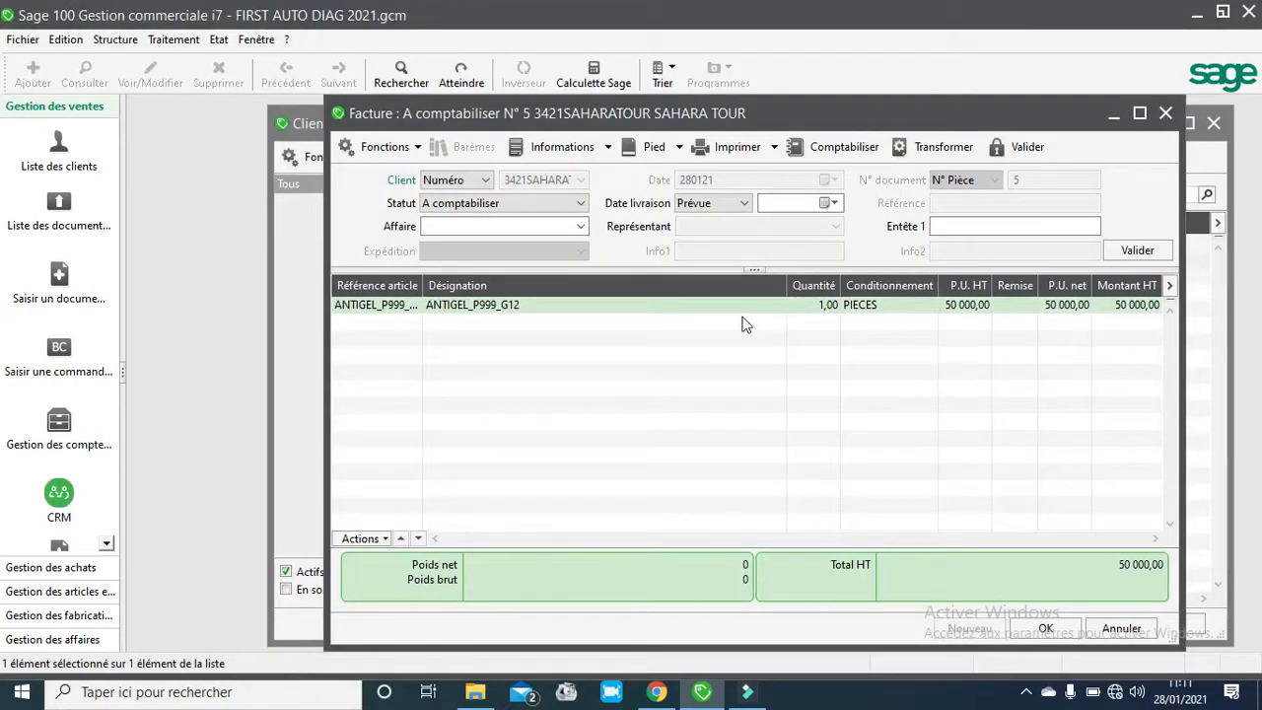
- Print-preview invoice N° 5 using the Facture client.bgc layout and review its payment conditions section before closing the preview
click(680, 149)
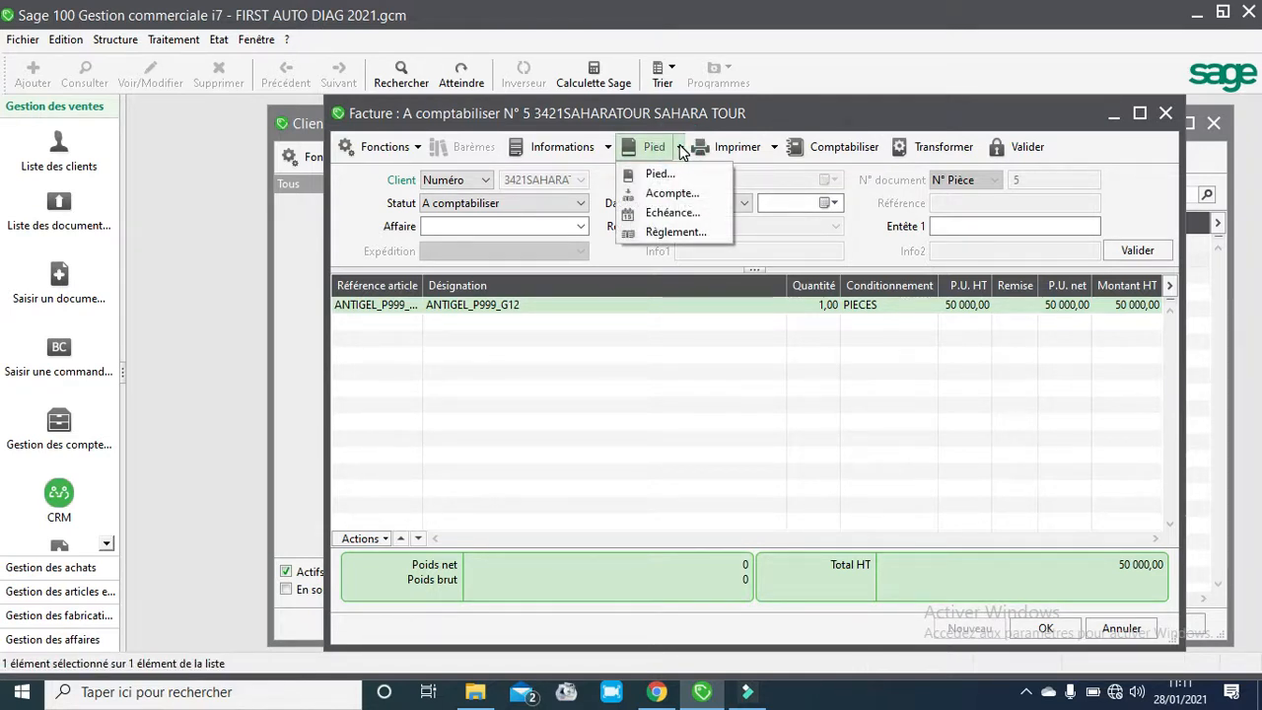
click(739, 150)
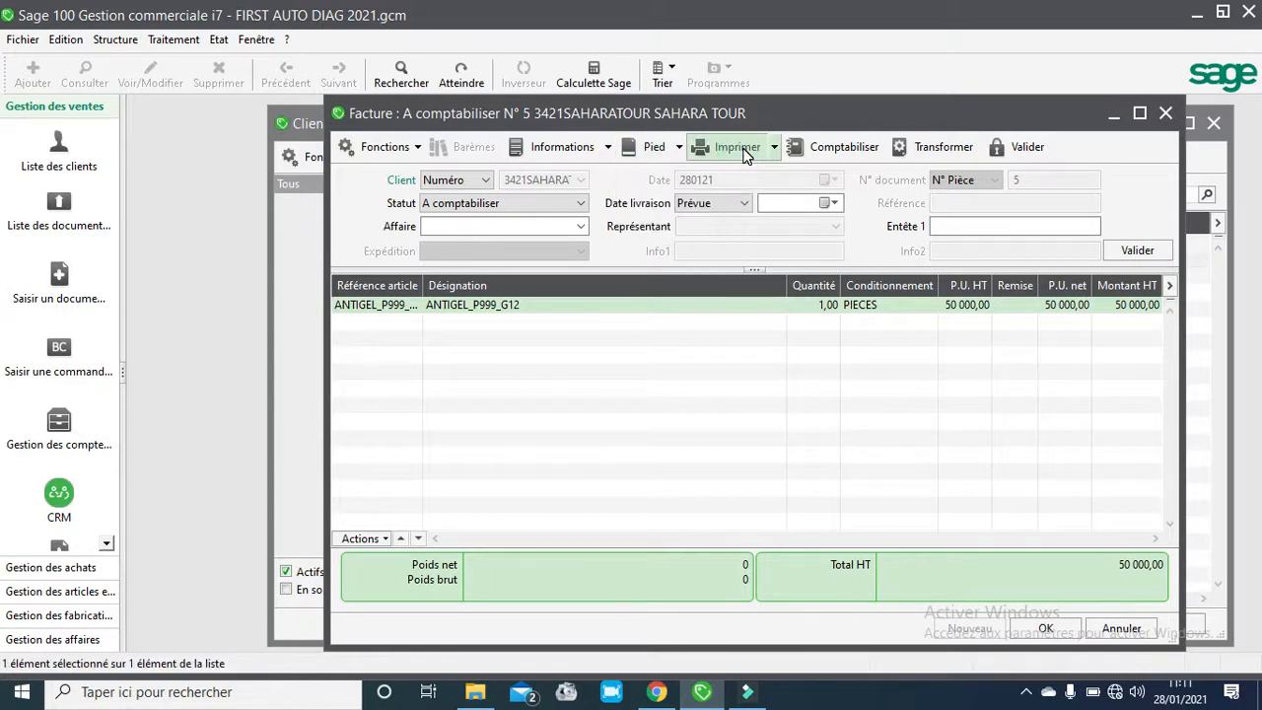
click(745, 153)
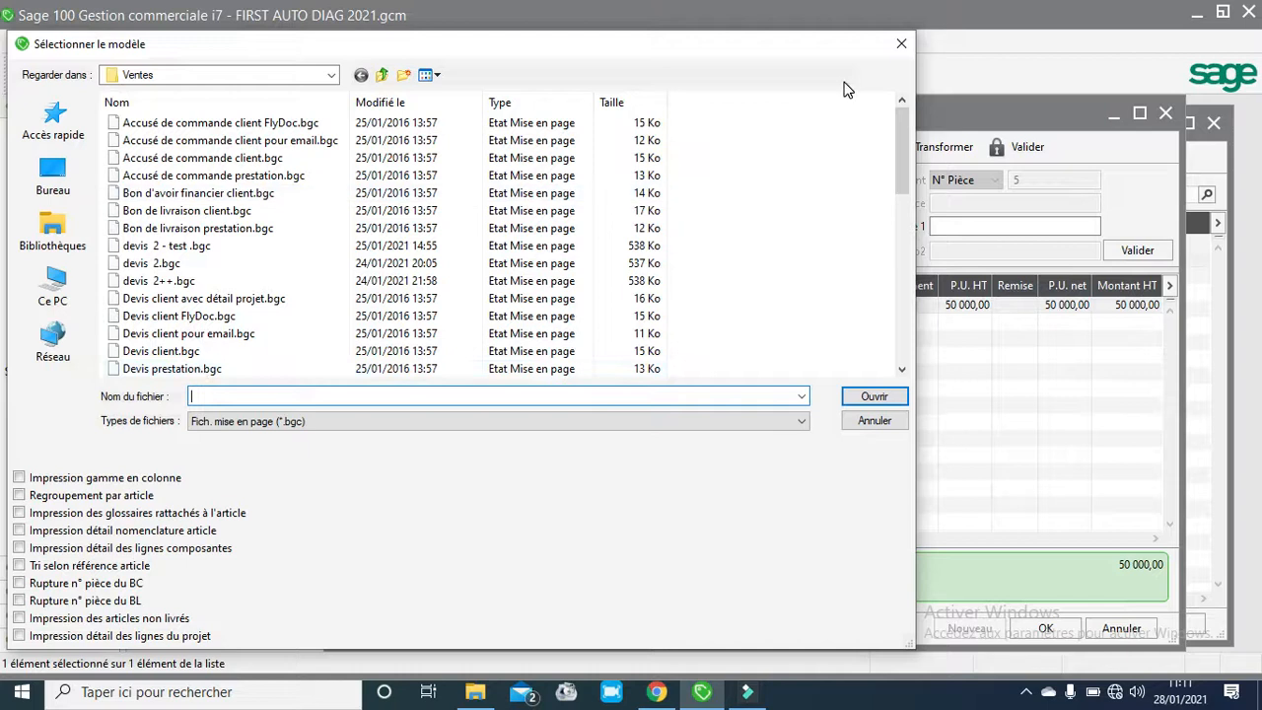
drag(900, 128, 904, 272)
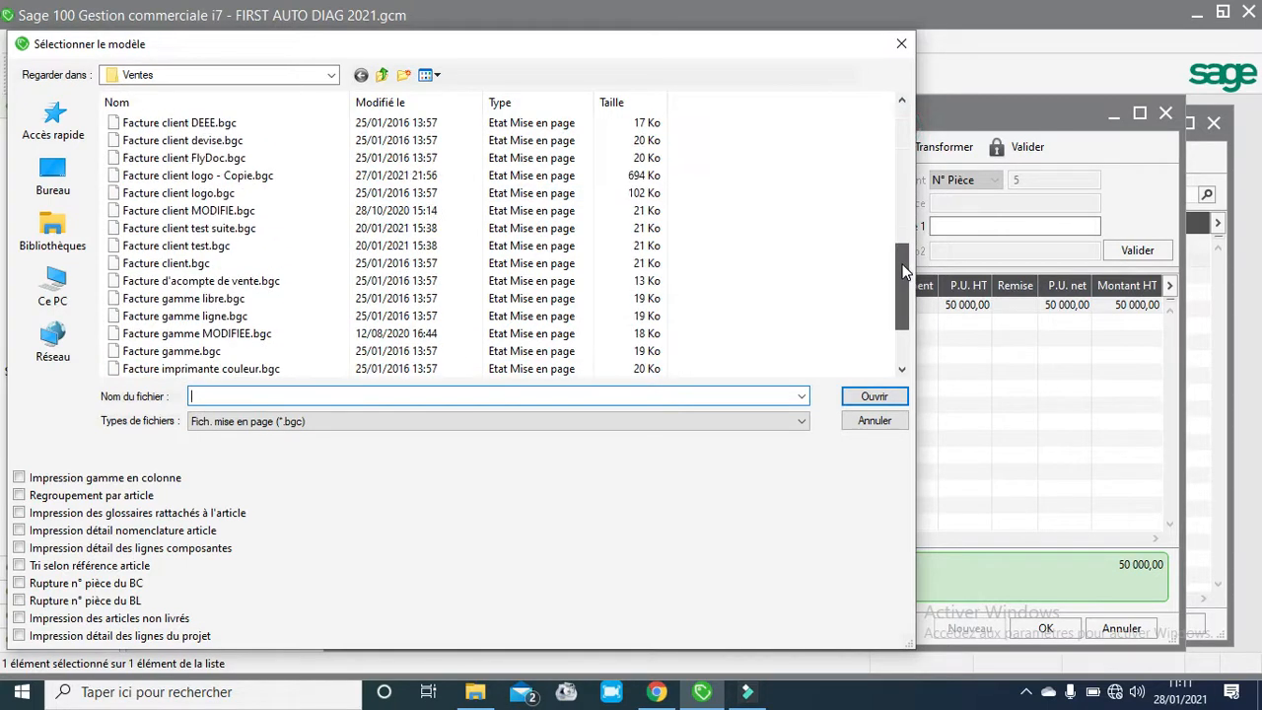
click(175, 267)
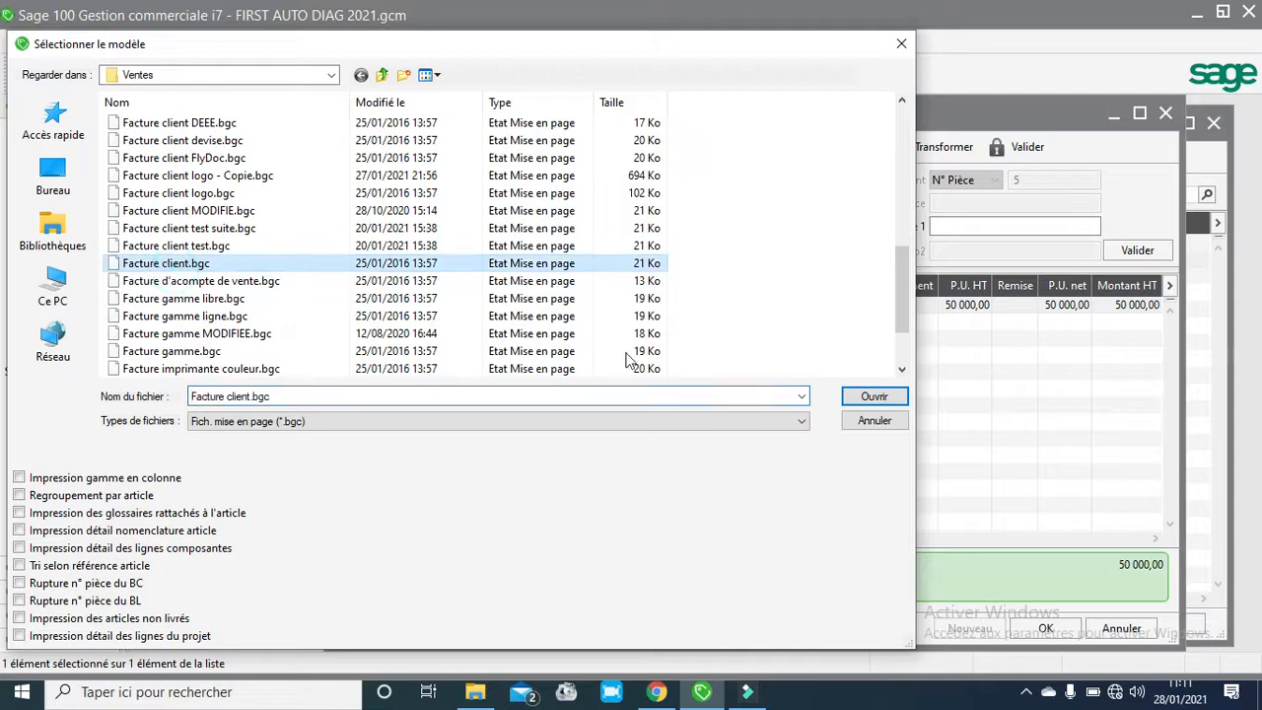
click(872, 396)
click(712, 499)
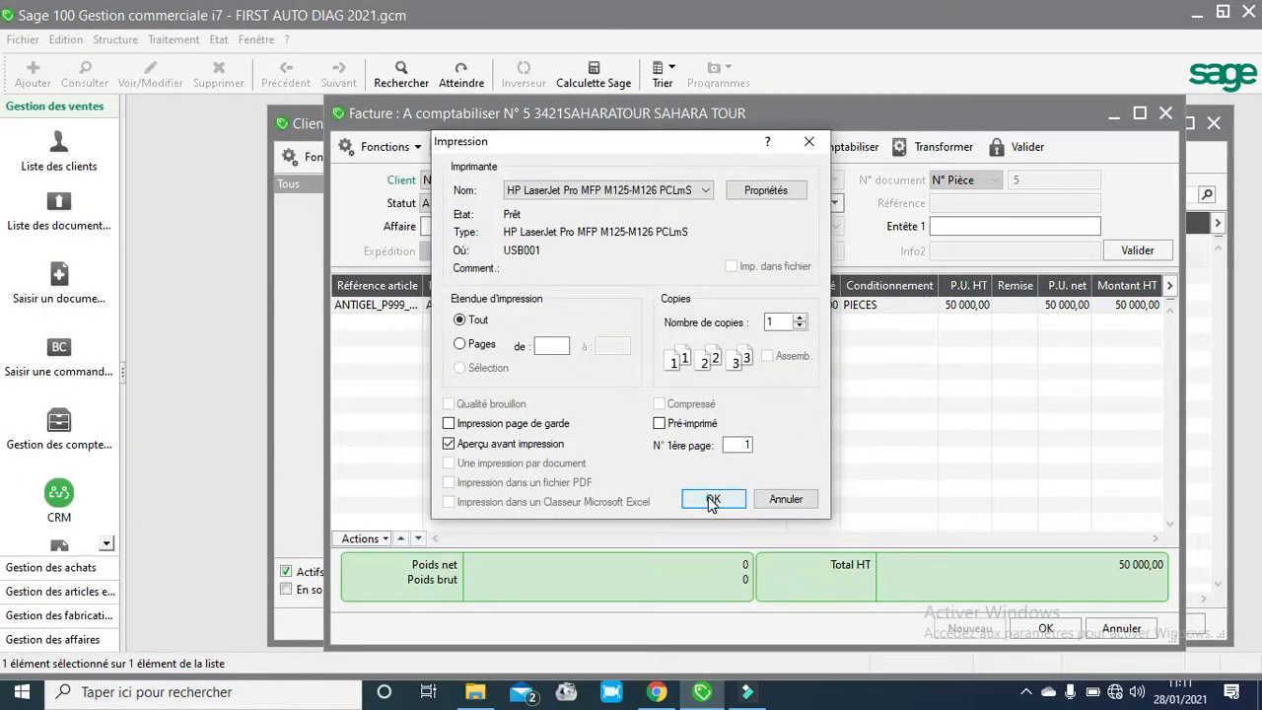
click(773, 387)
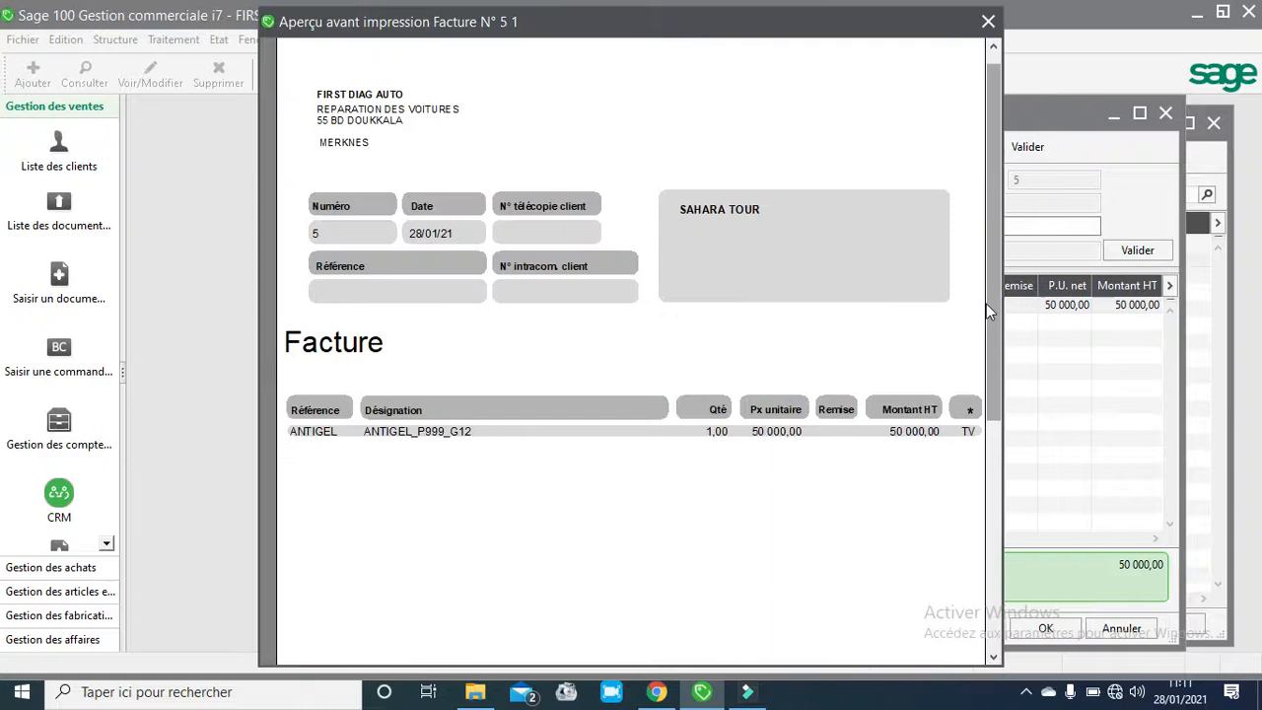
drag(989, 254, 1017, 478)
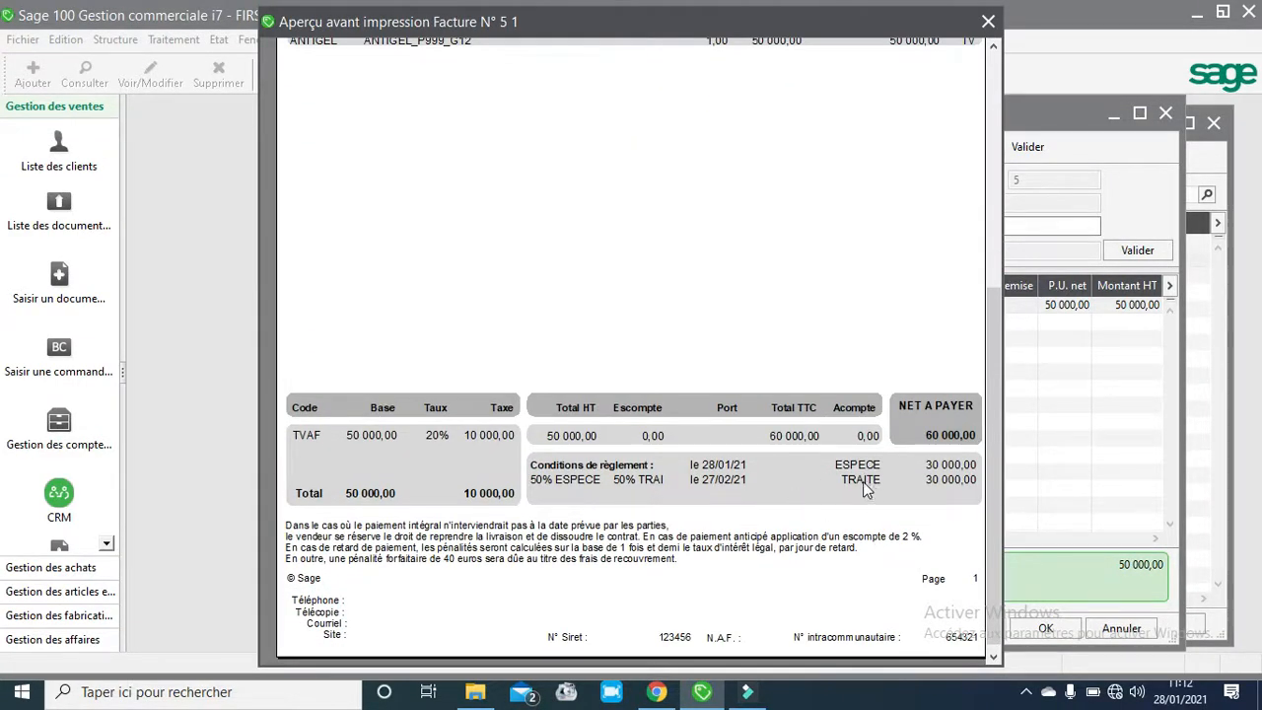
click(990, 22)
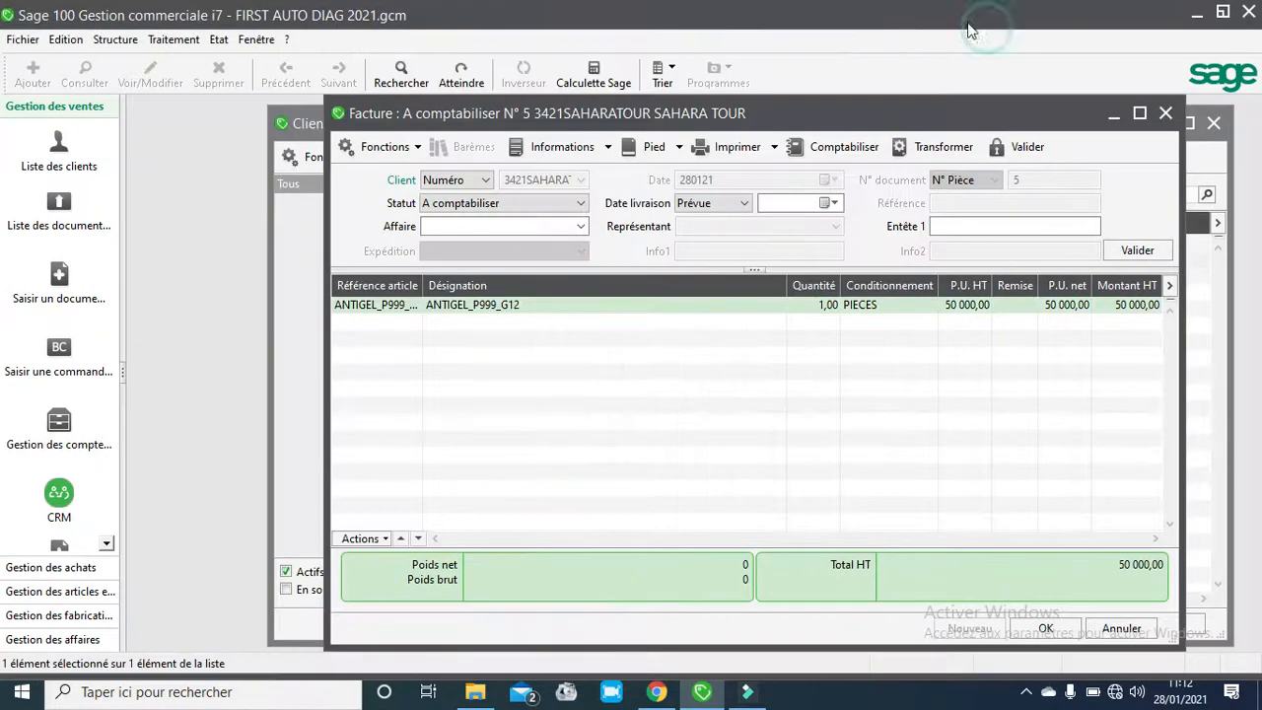
- Open the invoice's due-date schedule to check its cash and draft instalments, then close it
click(680, 148)
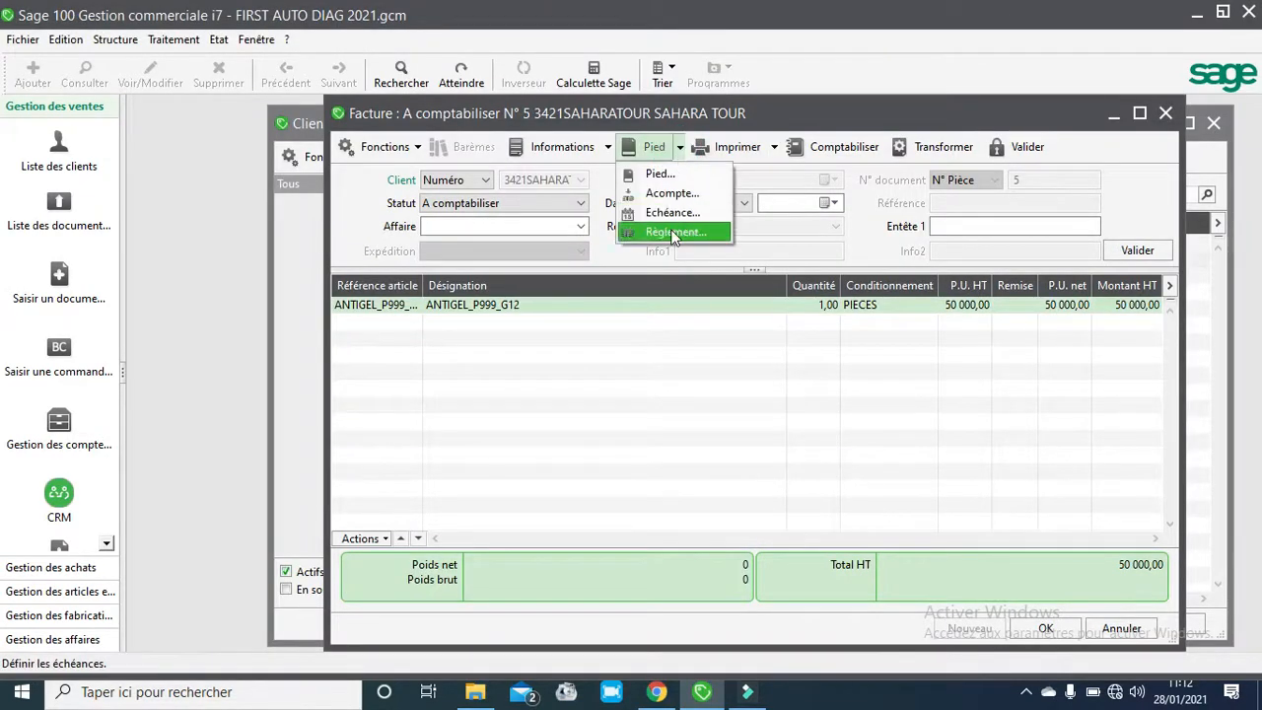
click(679, 212)
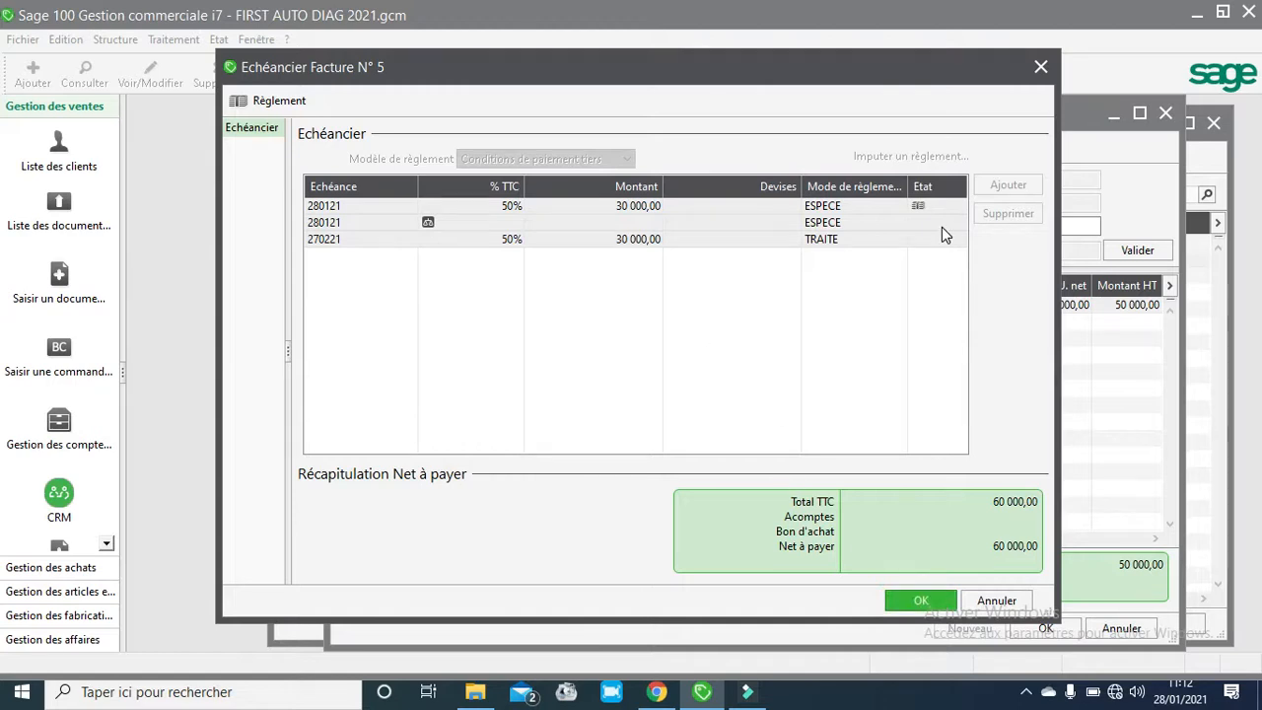
click(921, 600)
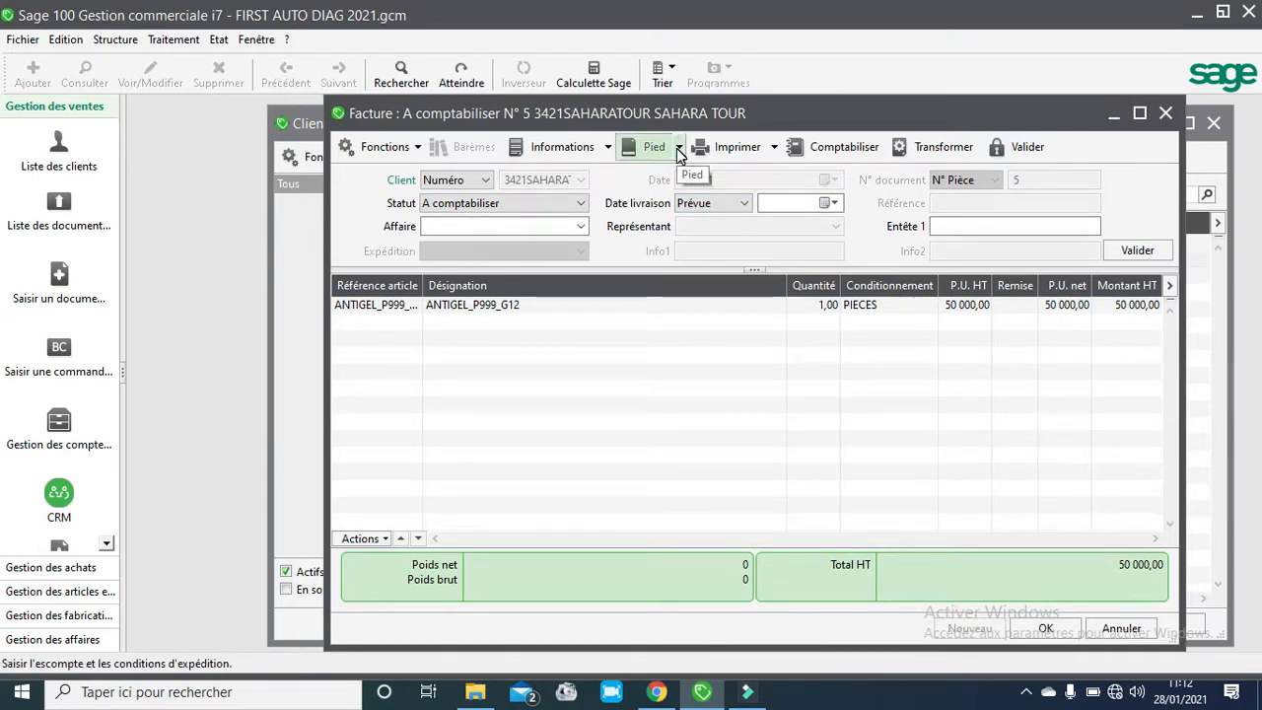
- Try to record a 30000 cash payment on the invoice with the journal code left empty
click(677, 148)
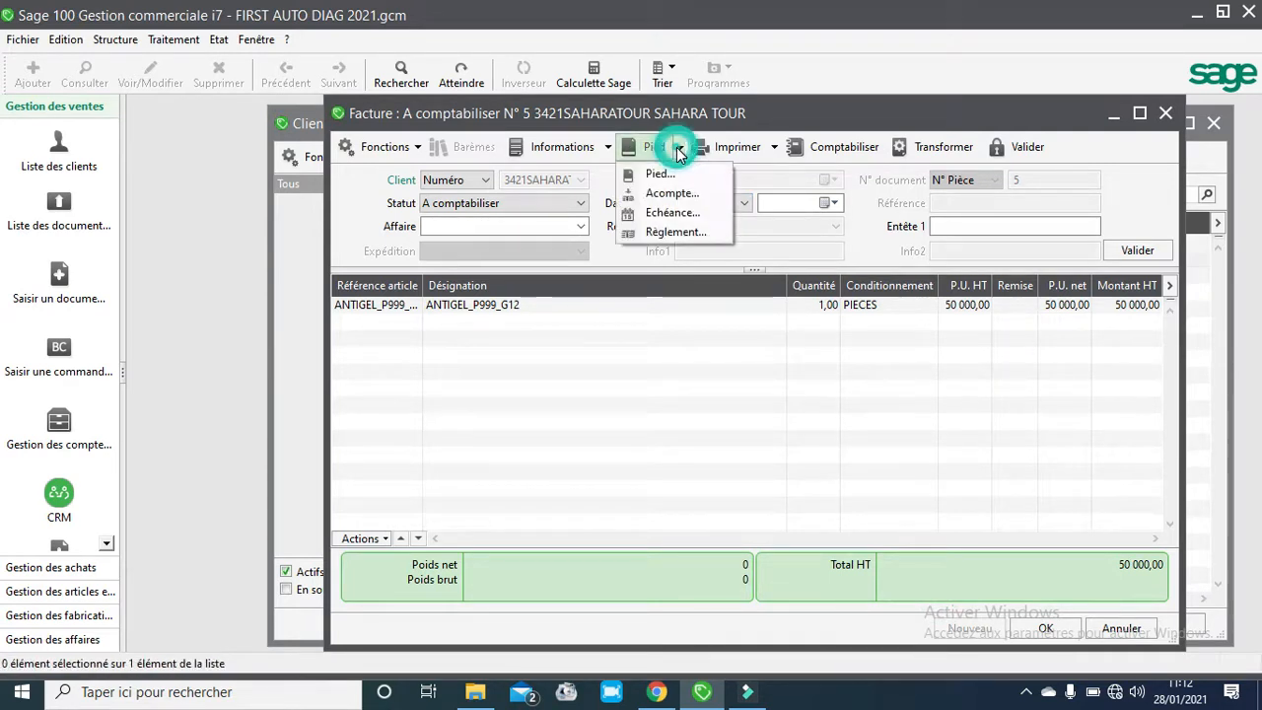
click(683, 229)
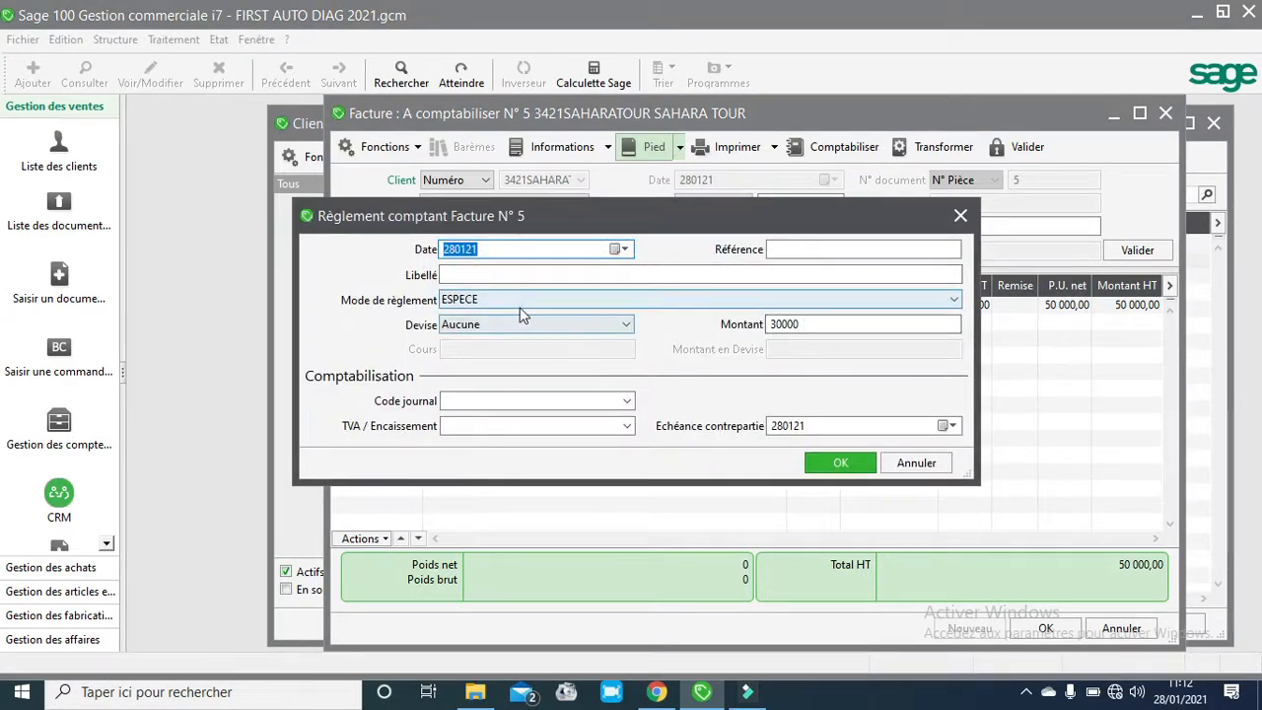
click(627, 404)
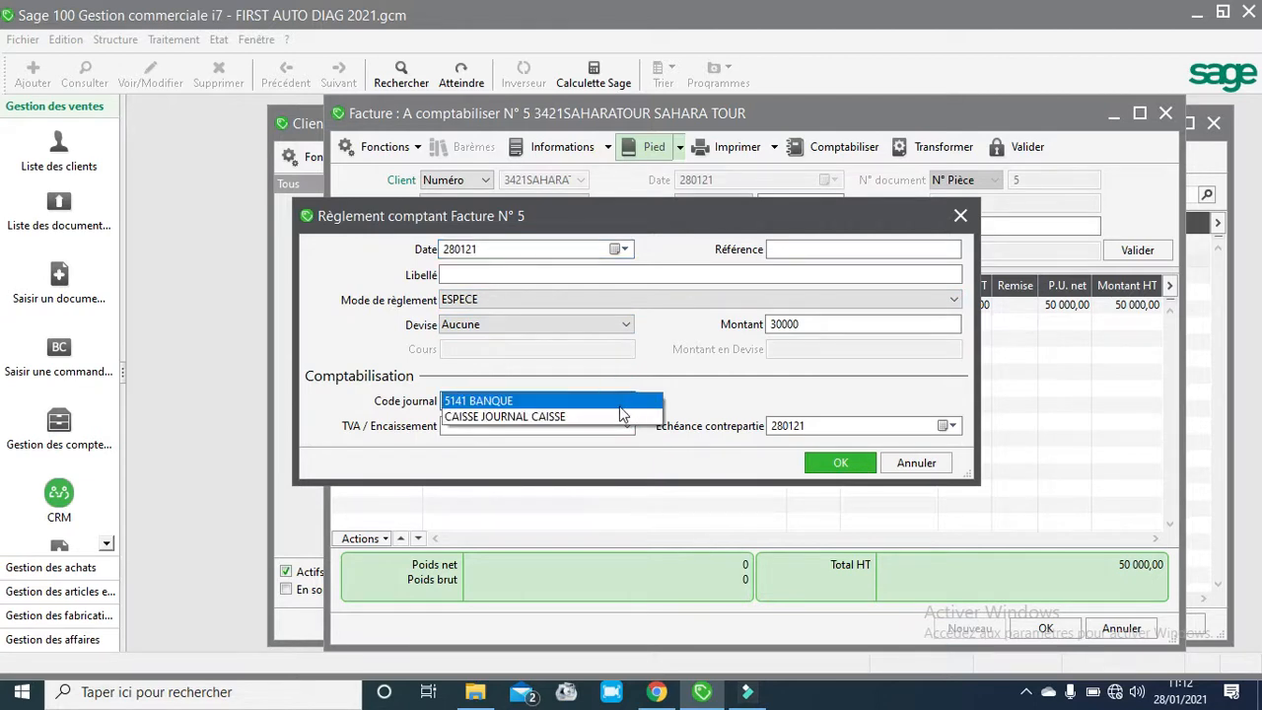
click(619, 416)
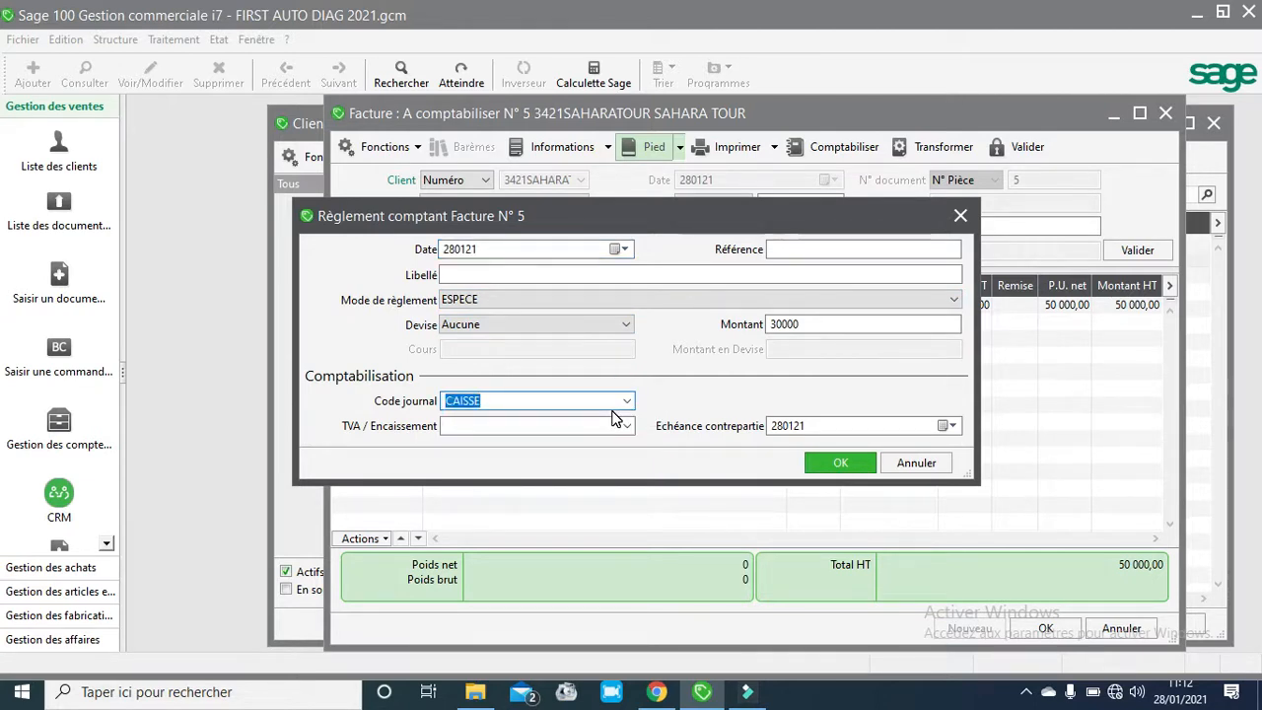
key(BackSpace)
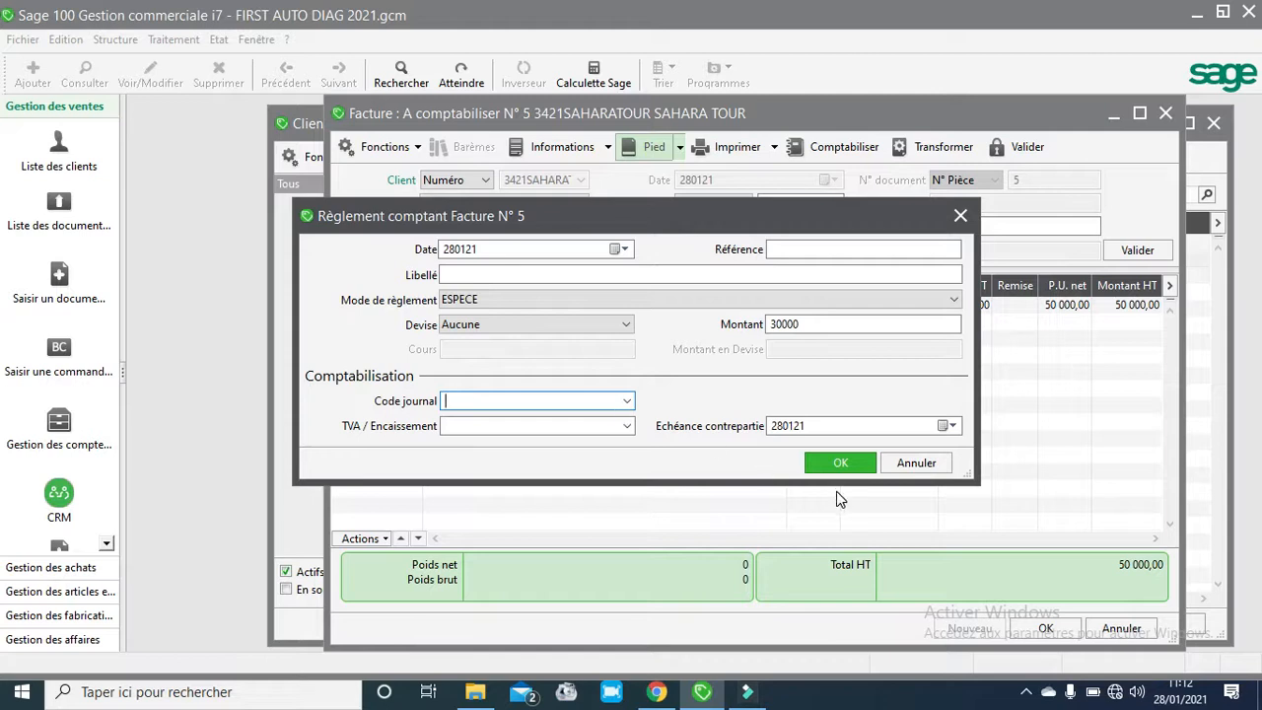
click(839, 464)
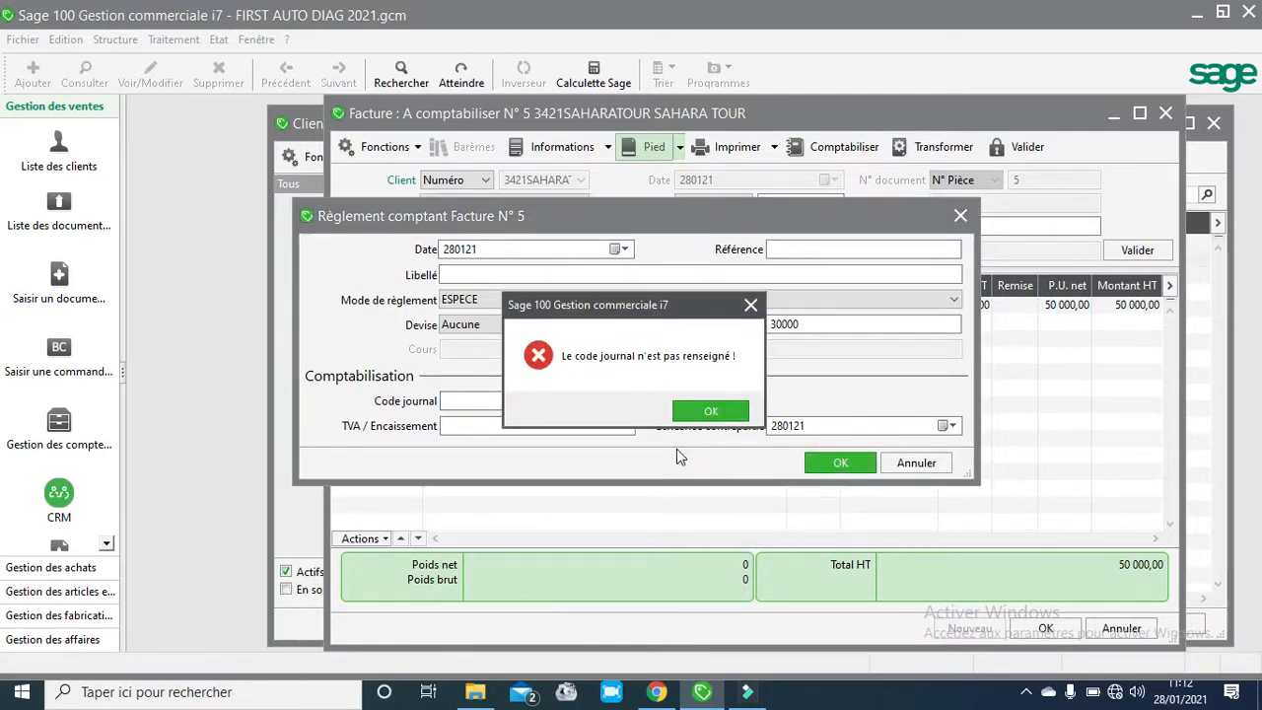
click(694, 413)
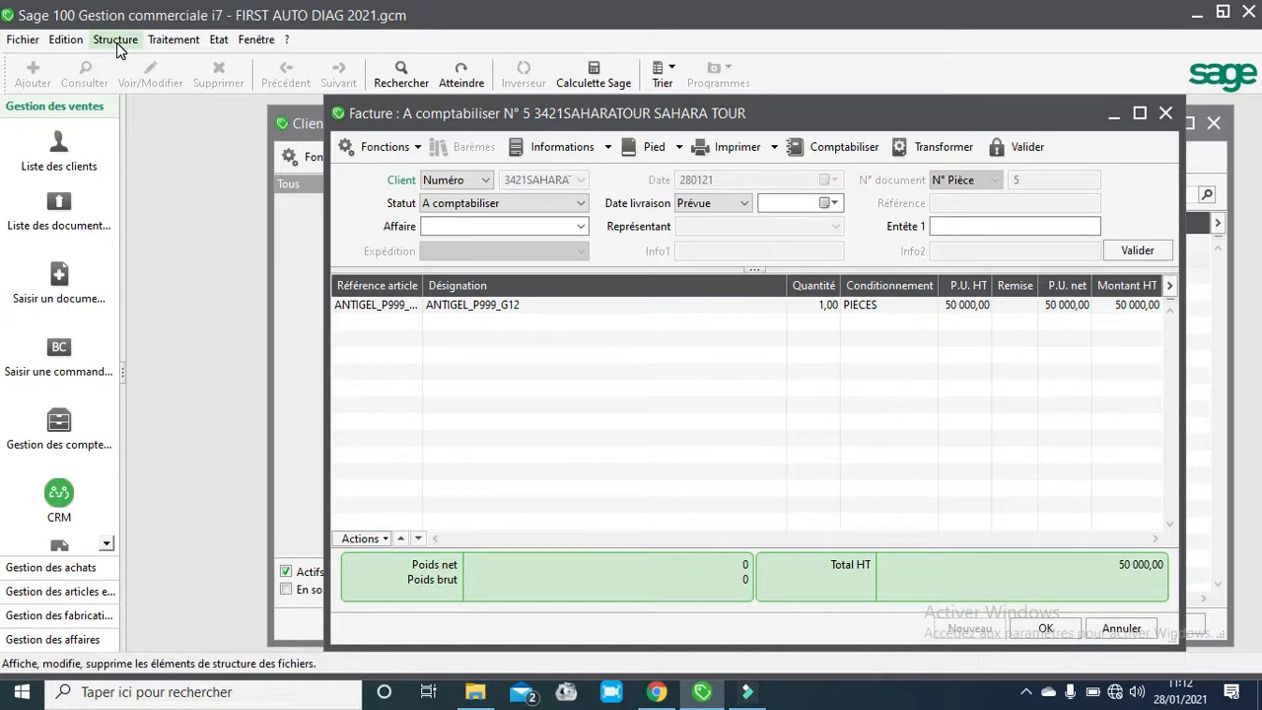
- Open the client account inquiry for SAHARA TOUR, filter it to lettered entries, and close it
click(176, 41)
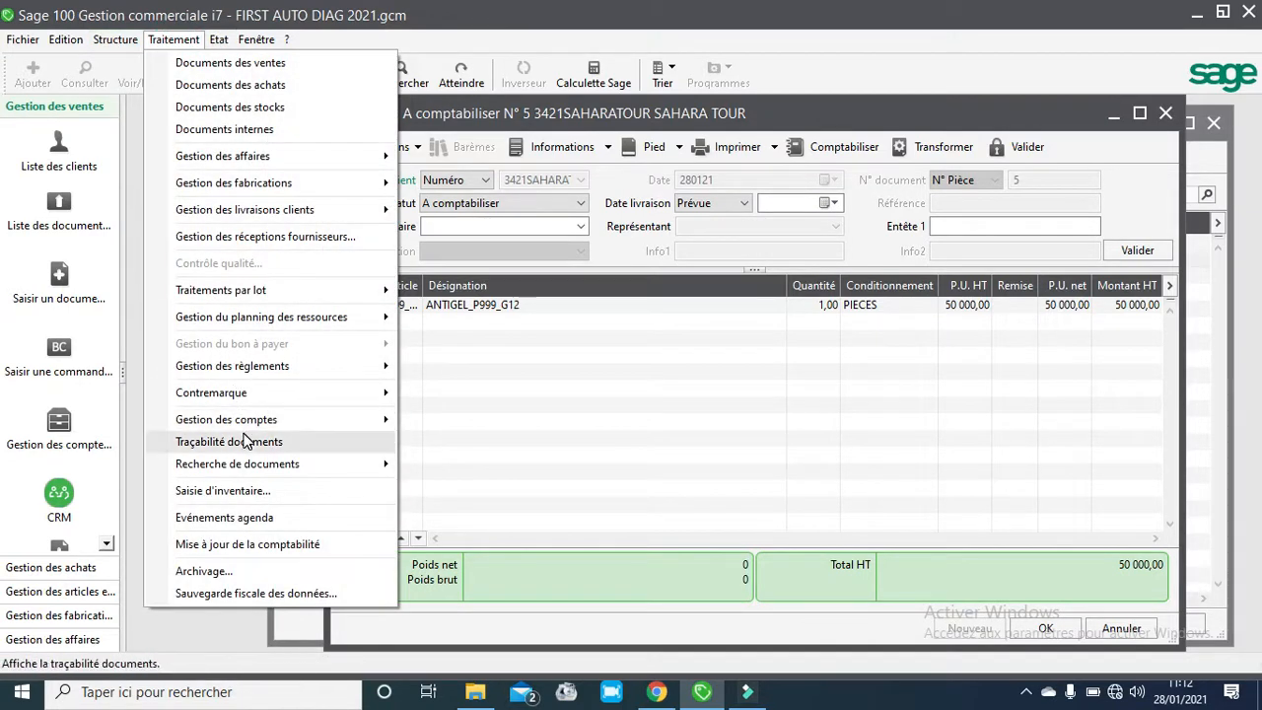
mouse_move(247, 425)
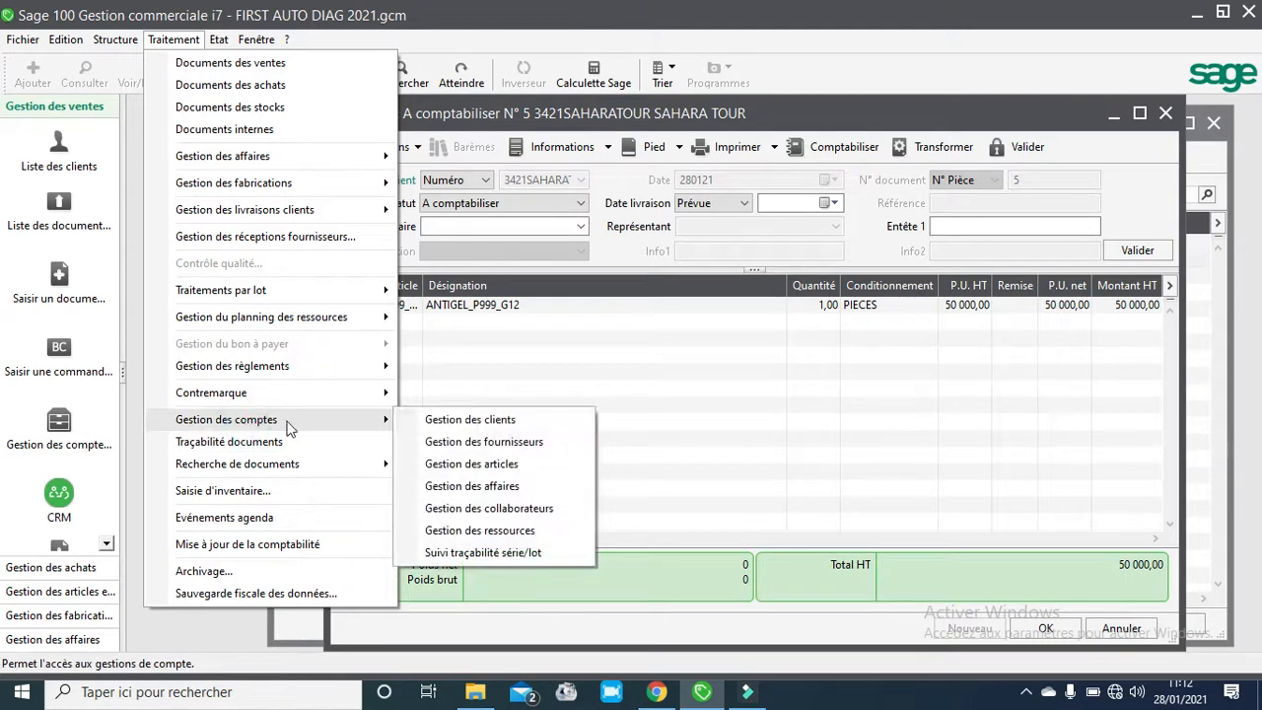
click(456, 418)
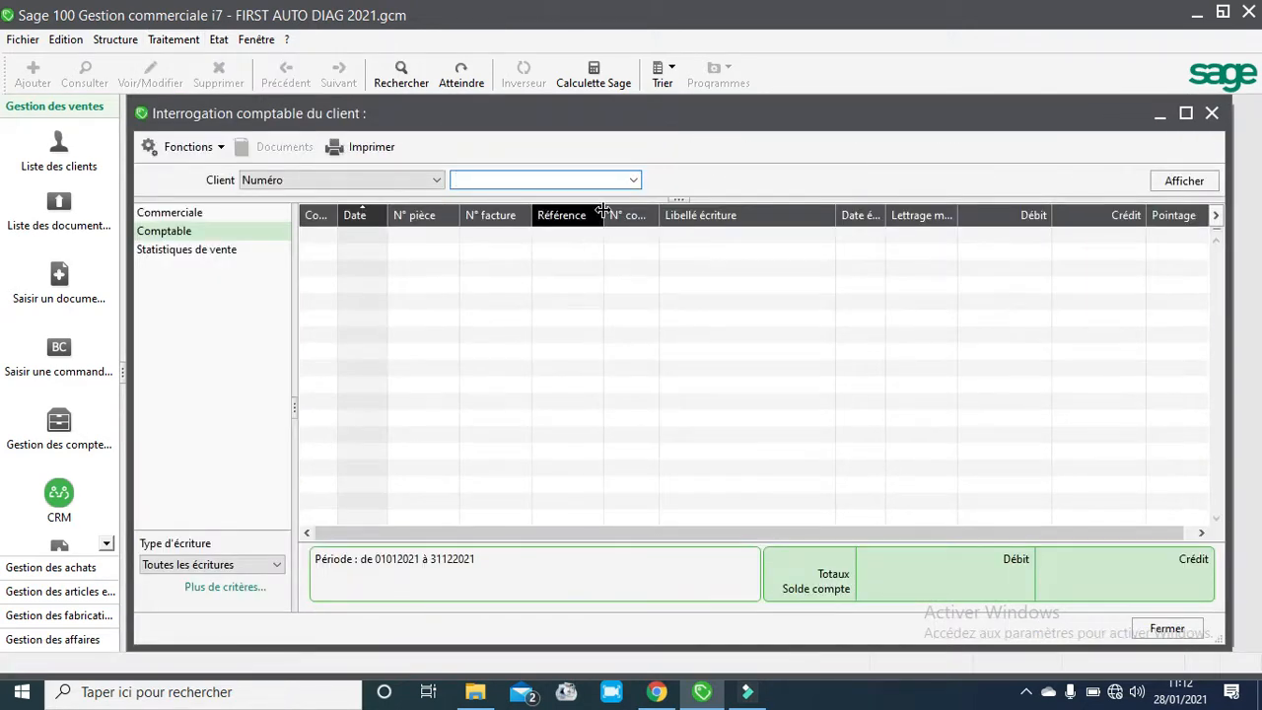
click(636, 180)
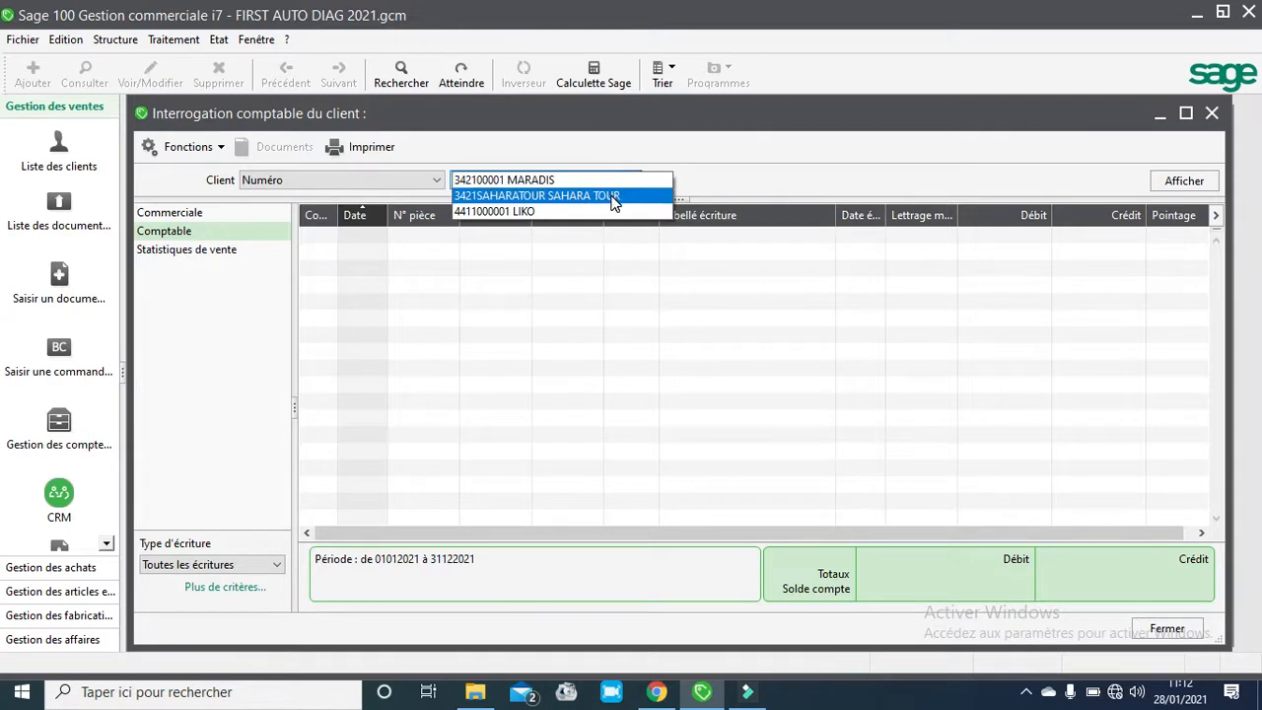
click(611, 194)
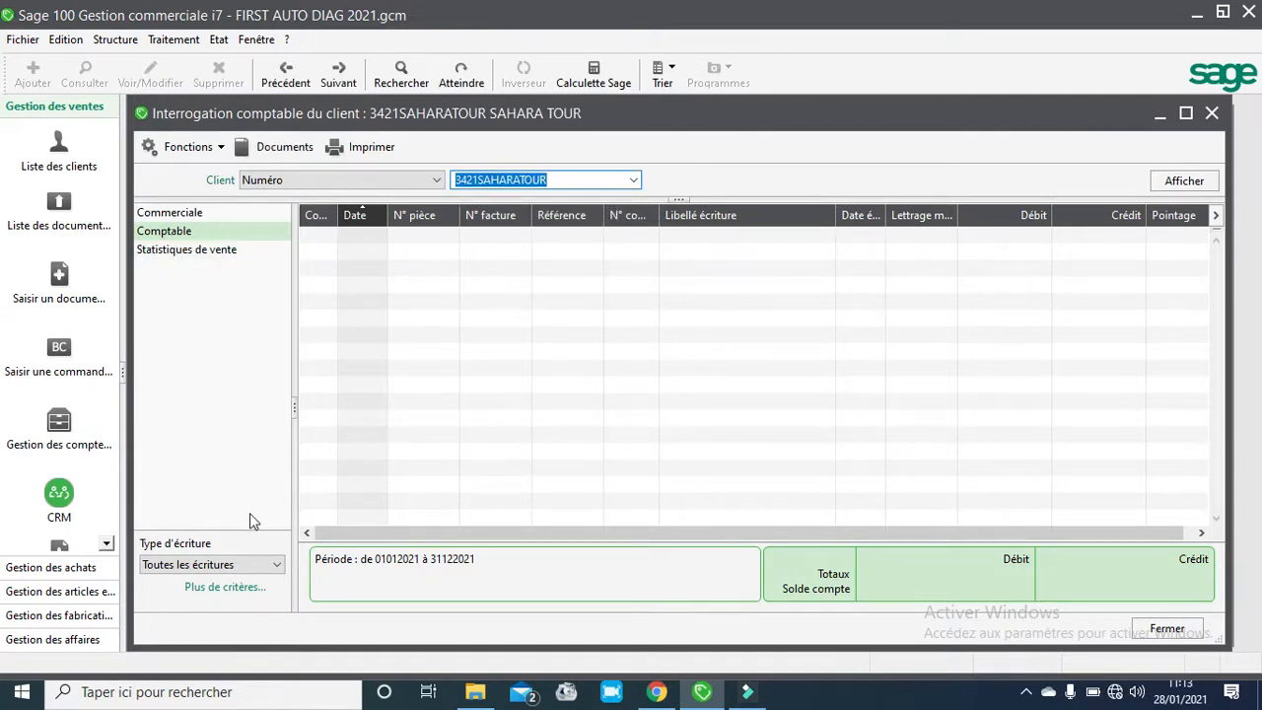
click(278, 564)
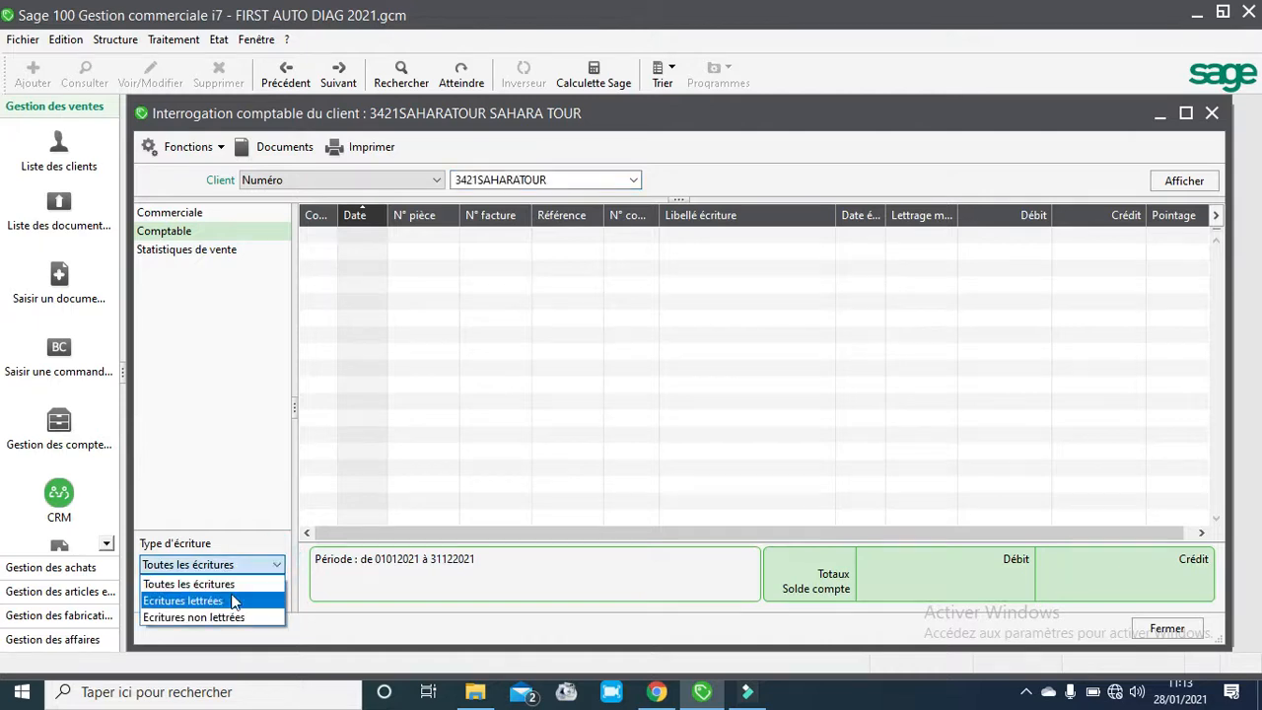
click(233, 598)
click(277, 564)
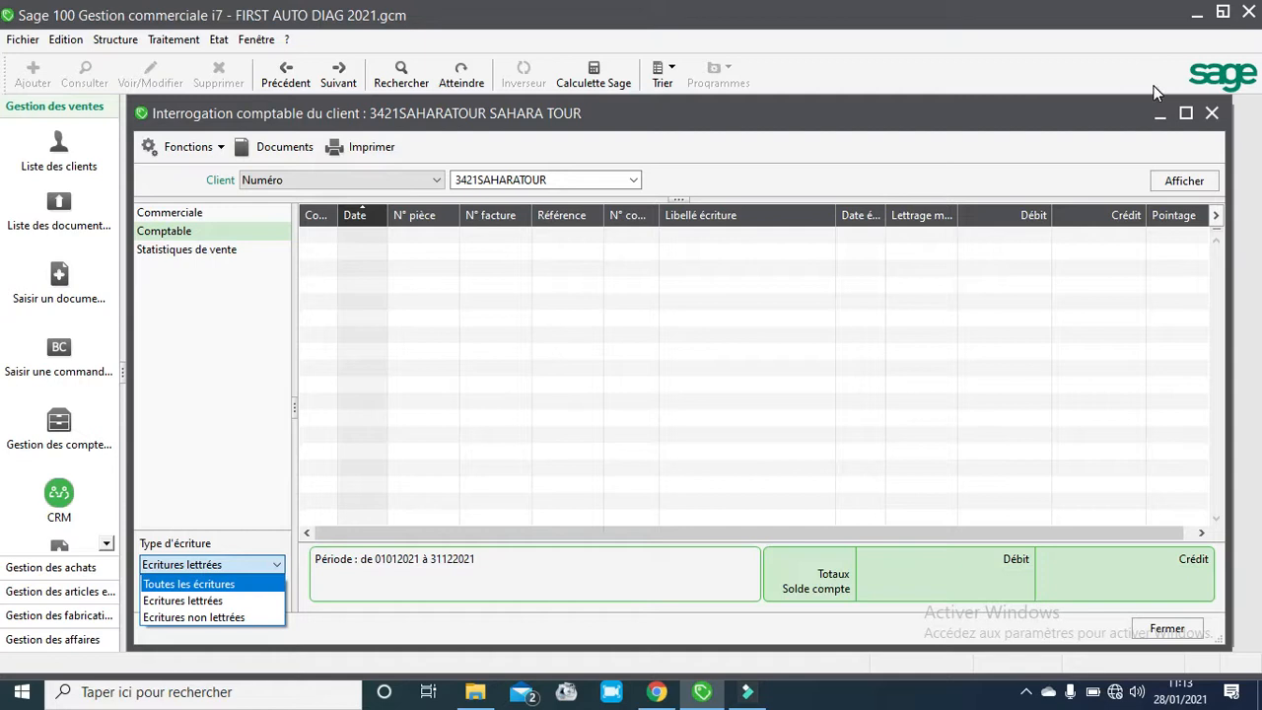
click(1212, 116)
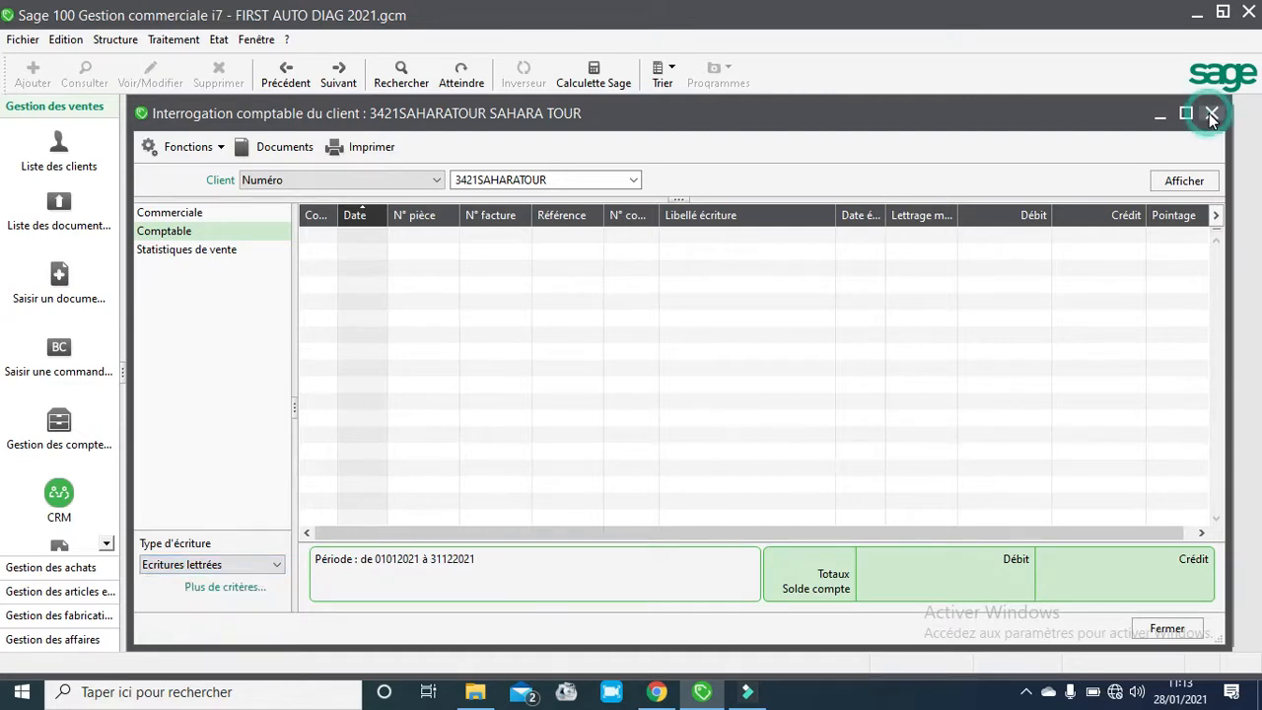
click(1212, 115)
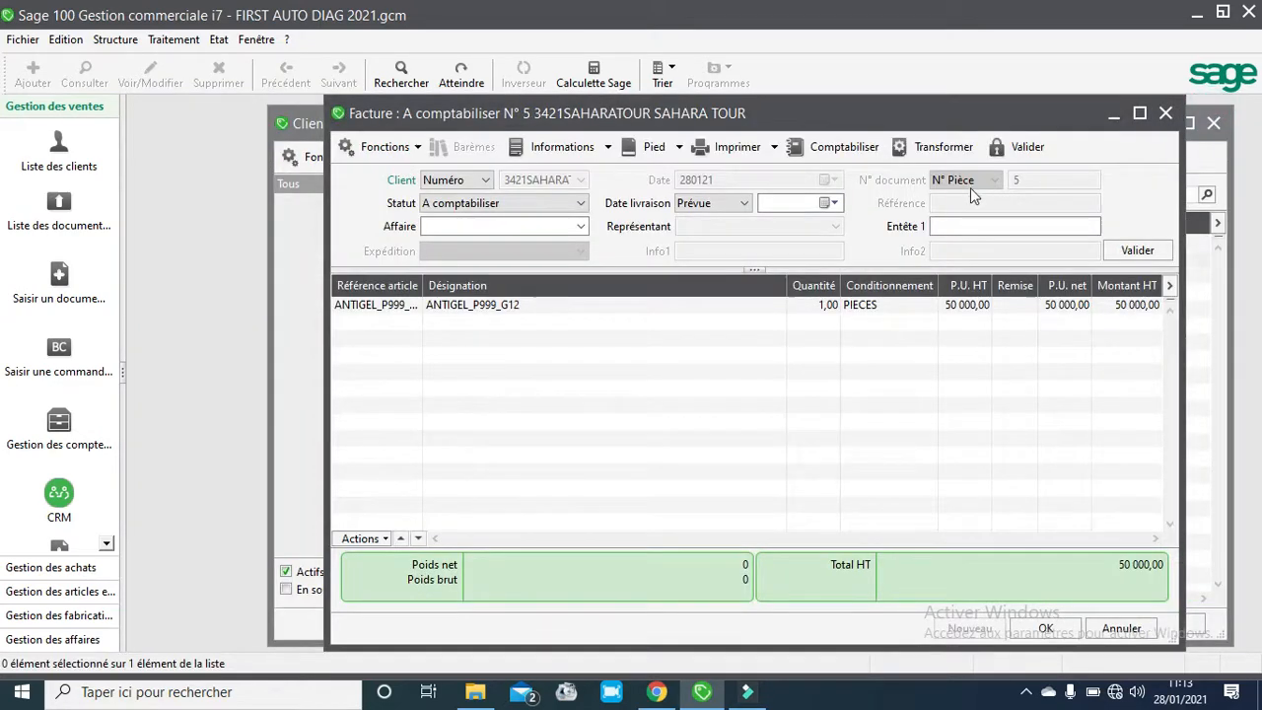
- Transfer the sales invoices to accounting, accepting the closure of the transferred entries
click(170, 42)
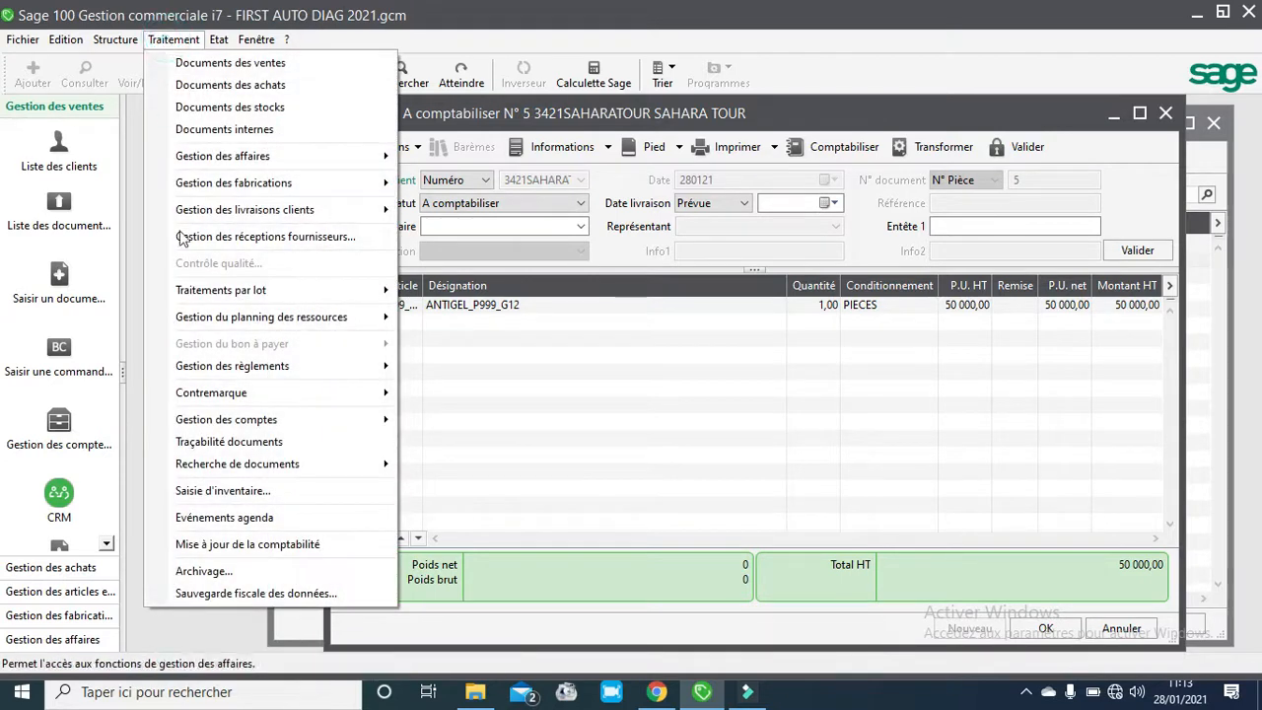
click(225, 549)
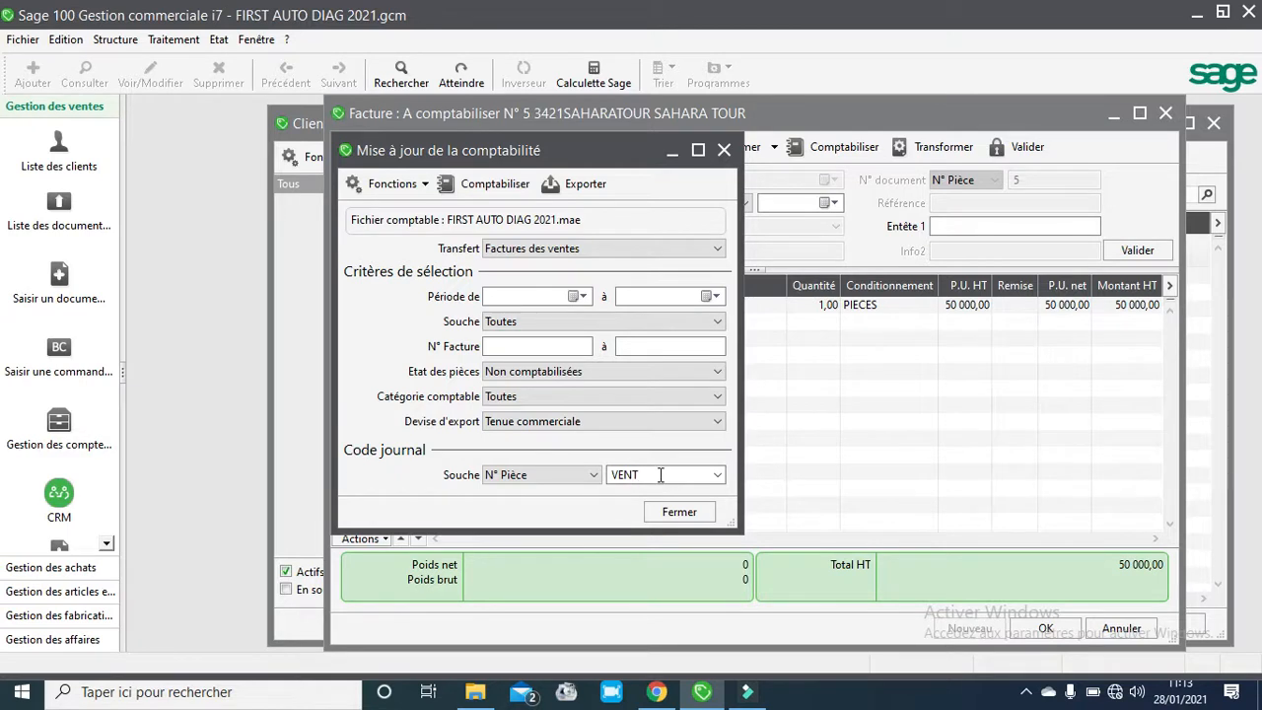
click(495, 188)
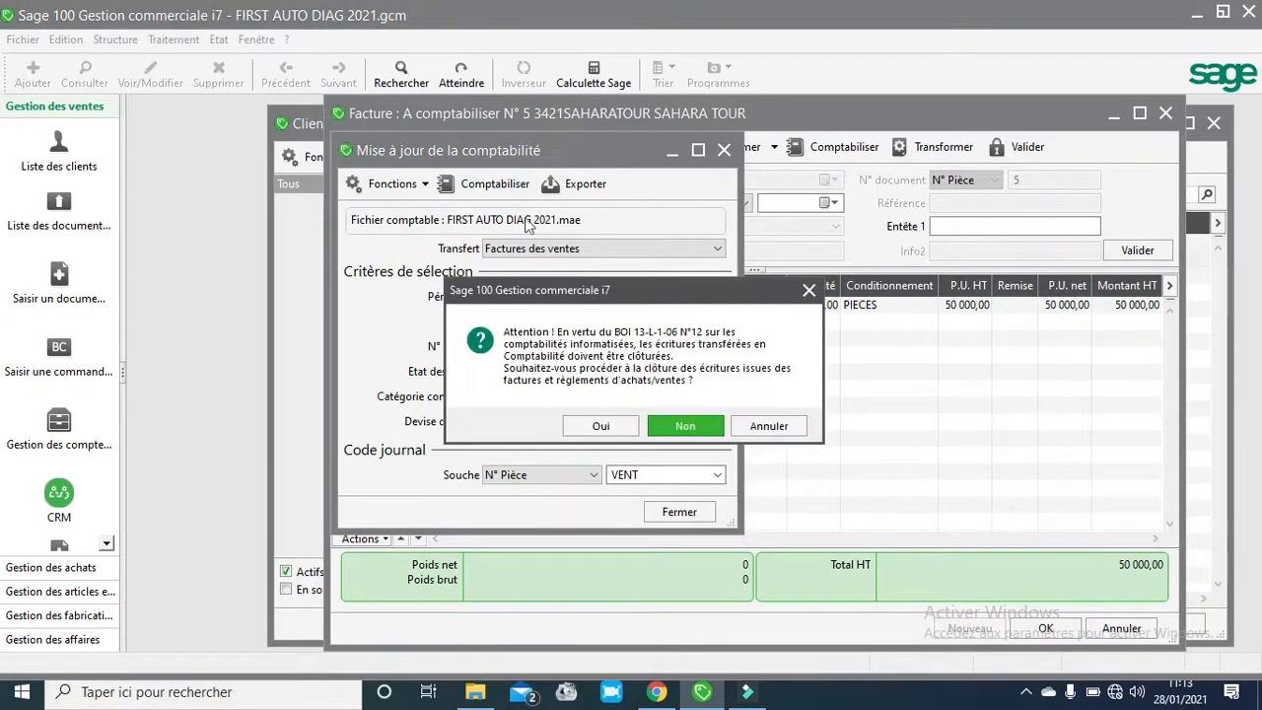
click(588, 429)
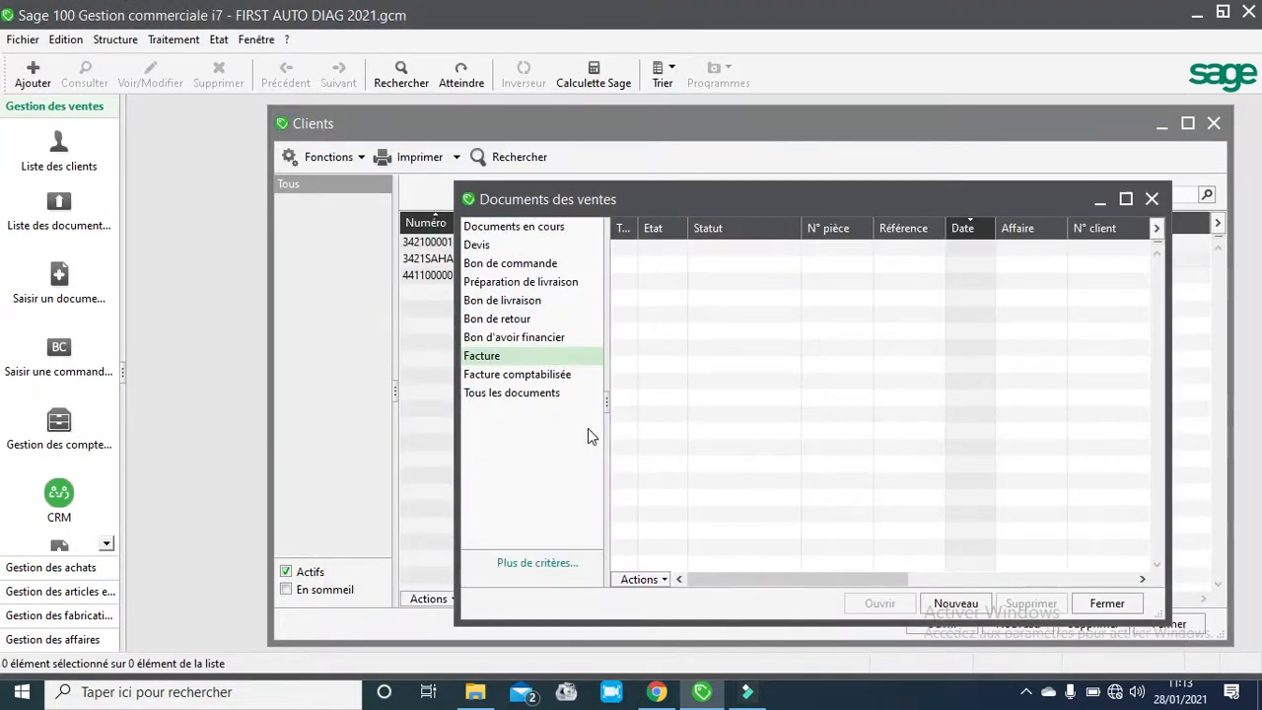
- Close the sales documents list and open client SAHARA TOUR's record to review its payment conditions
click(1153, 197)
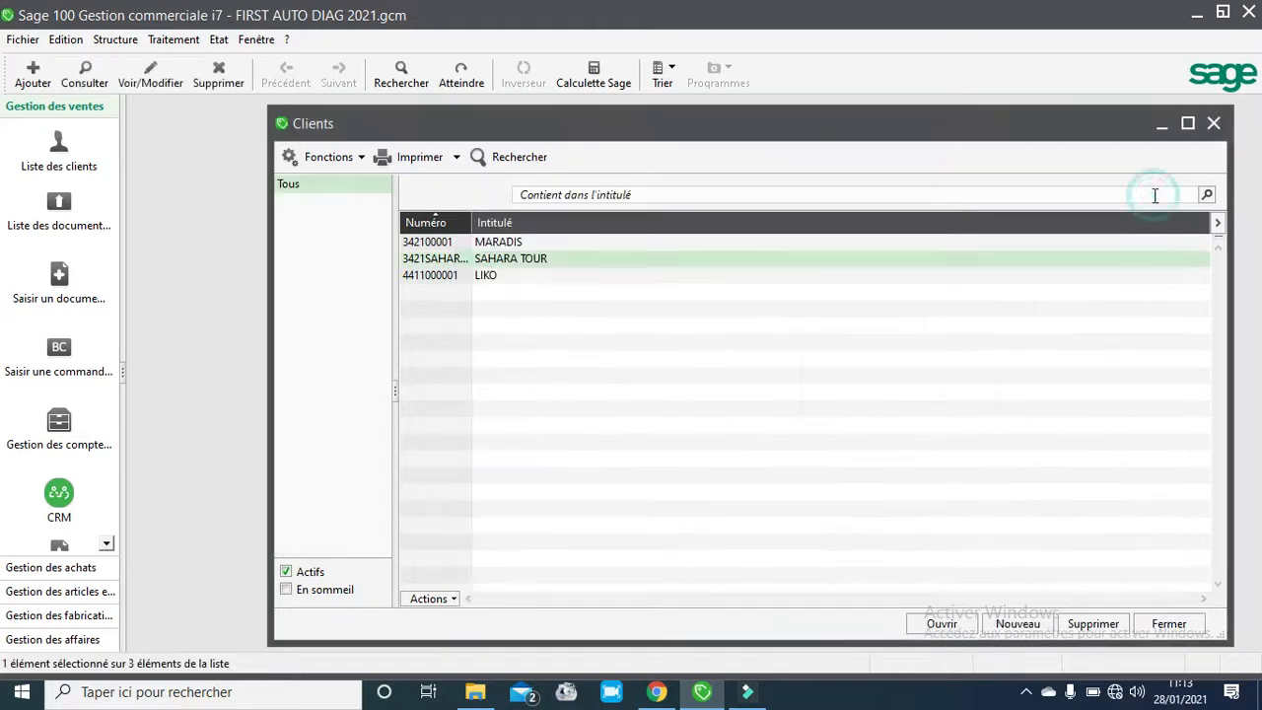
click(530, 264)
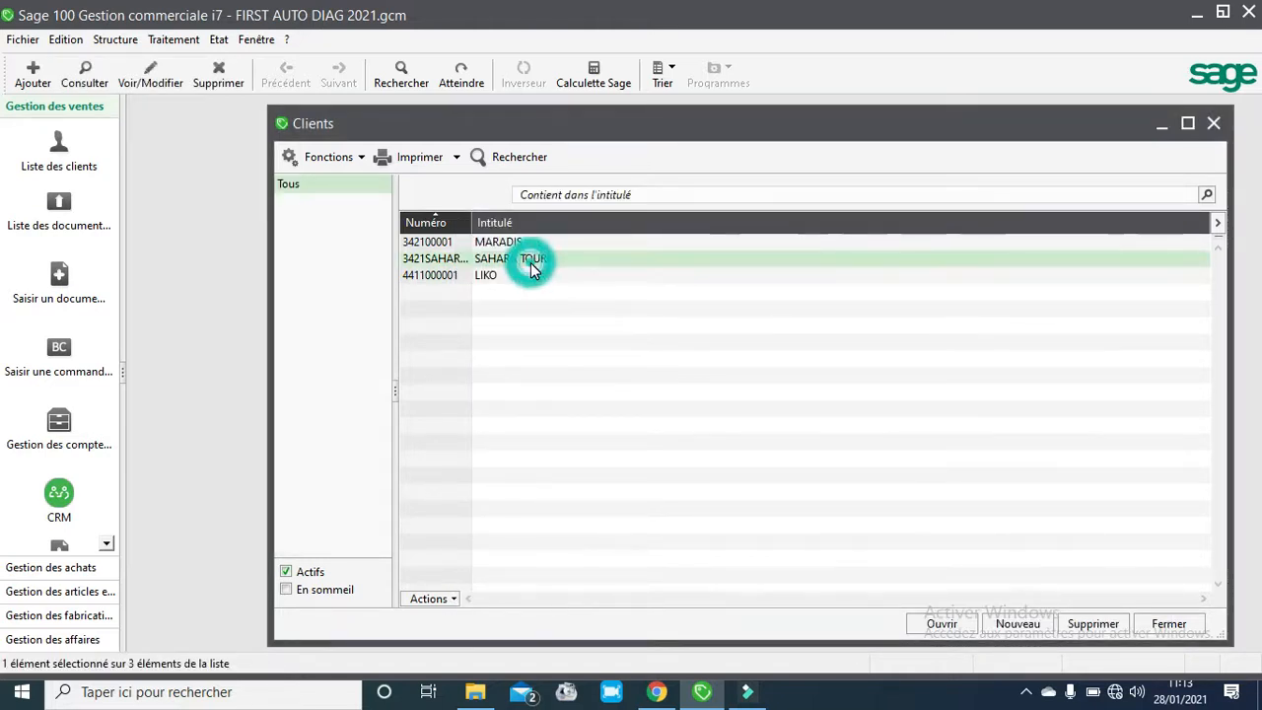
double_click(530, 264)
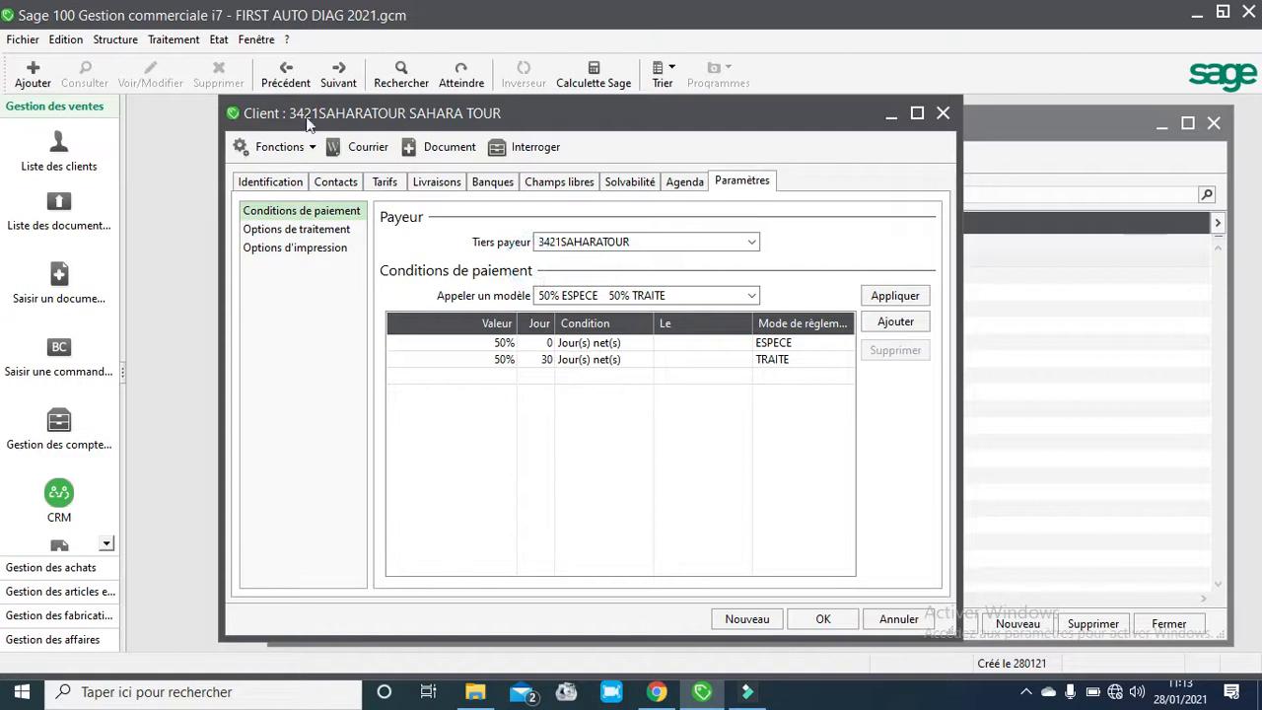
- Reopen client SAHARA TOUR from the client list and launch its account inquiry
click(217, 39)
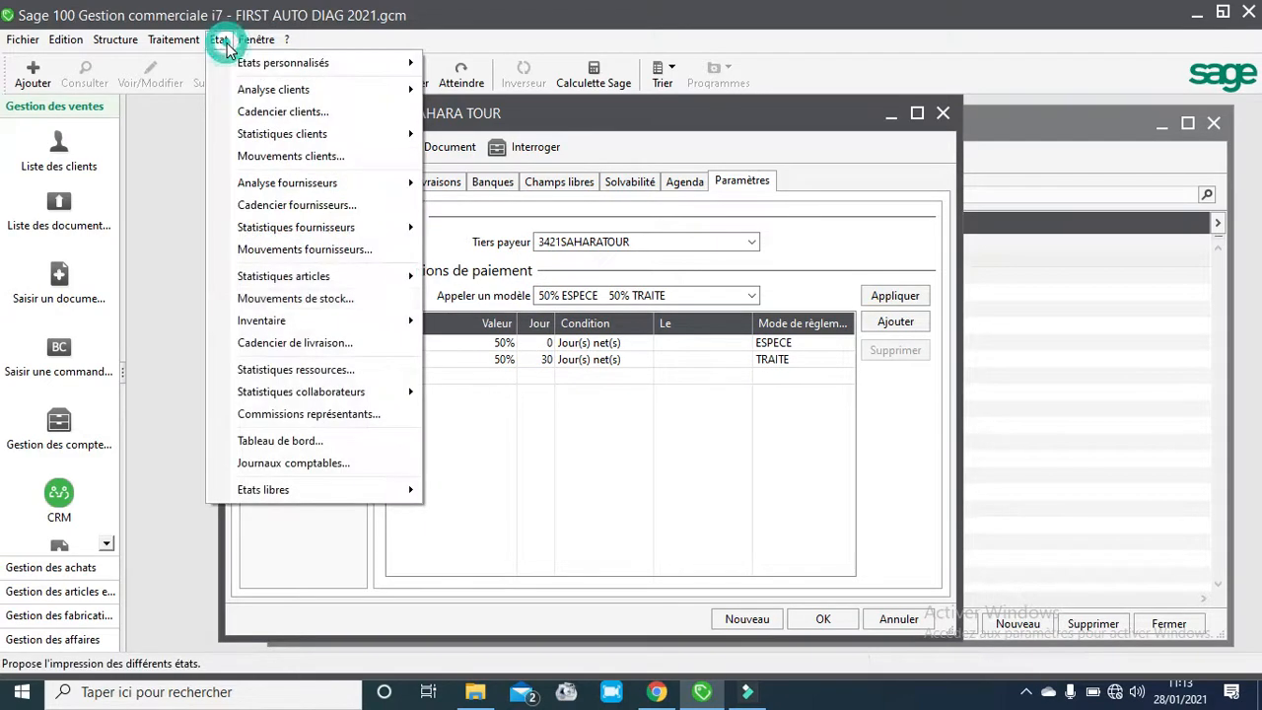
click(160, 52)
click(173, 40)
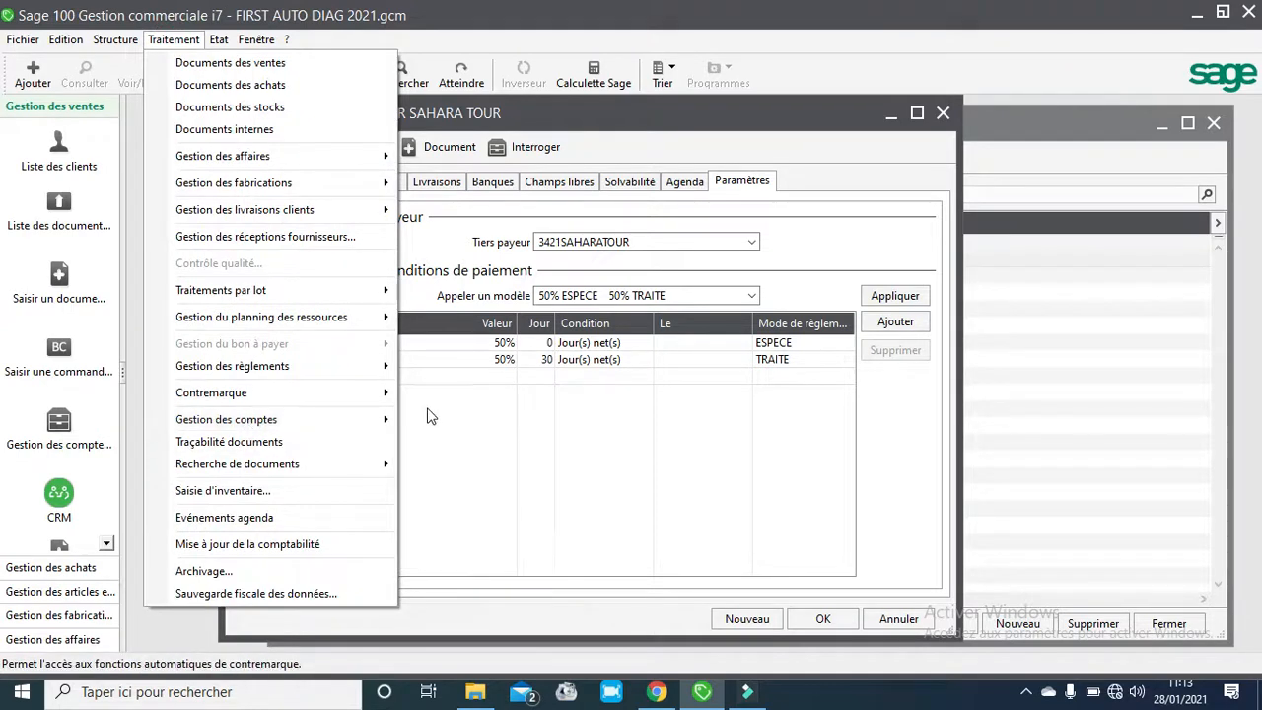
click(122, 41)
click(122, 38)
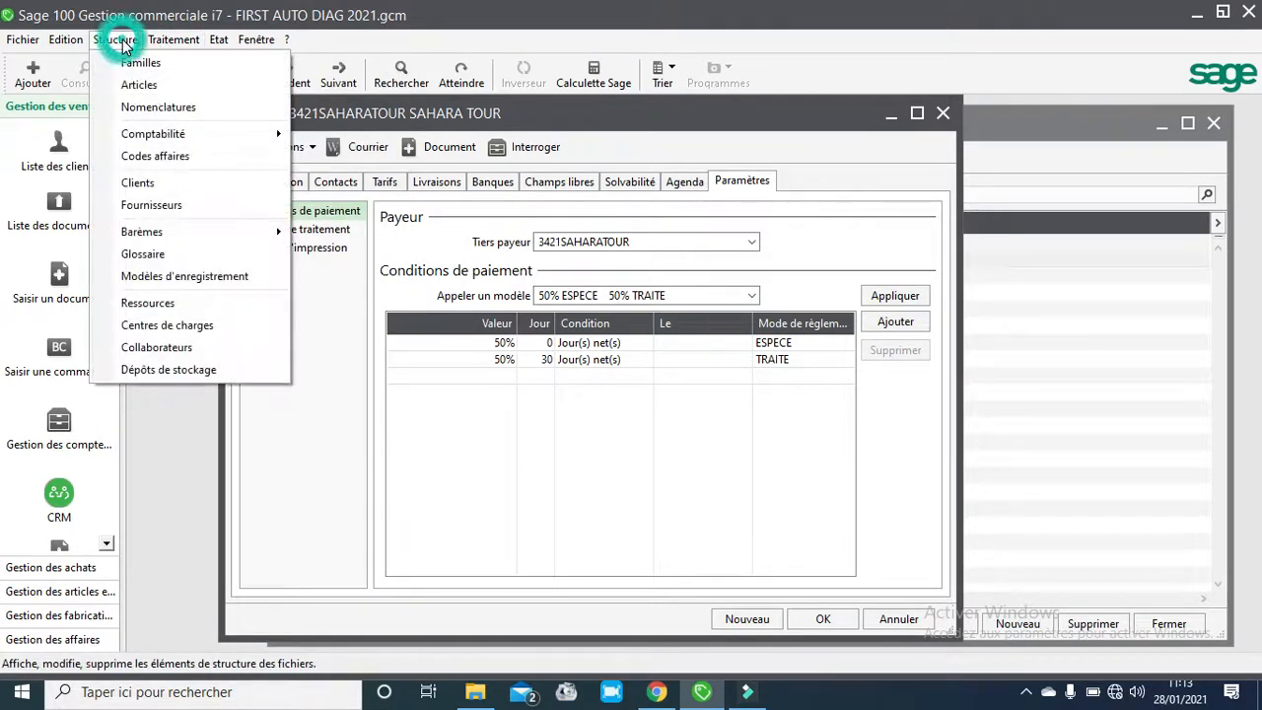
click(147, 187)
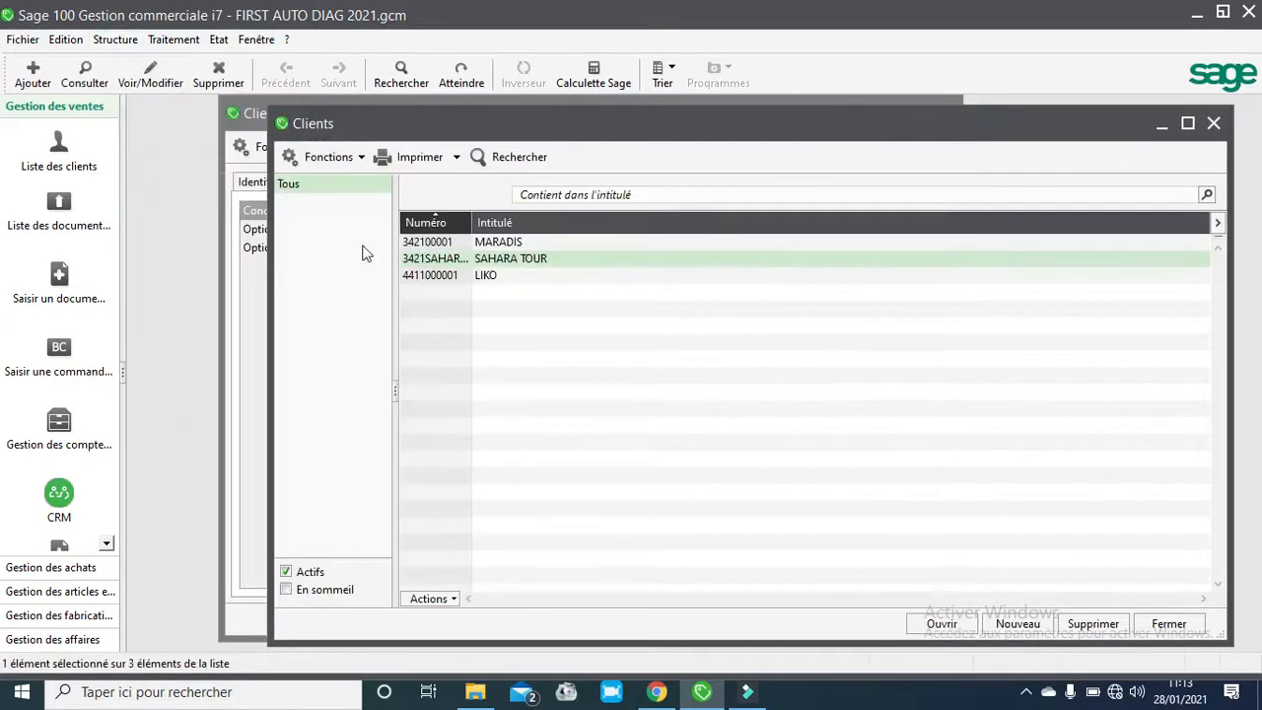
double_click(482, 262)
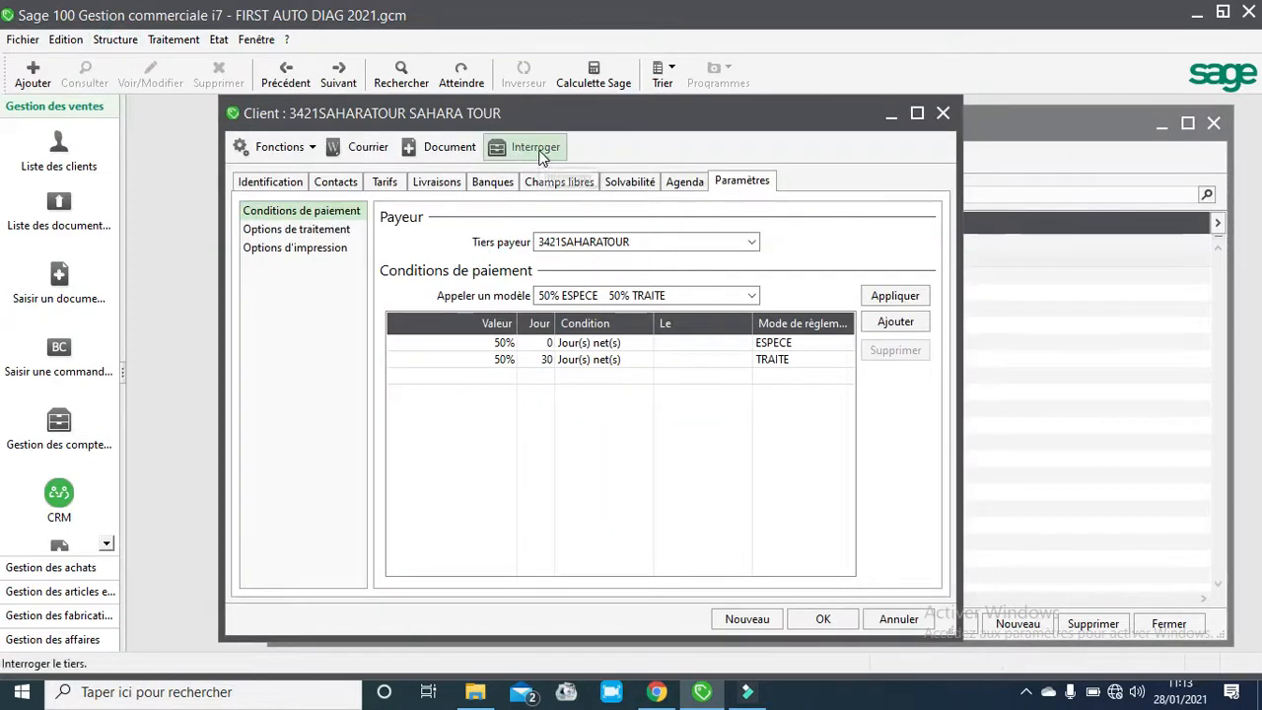
click(537, 152)
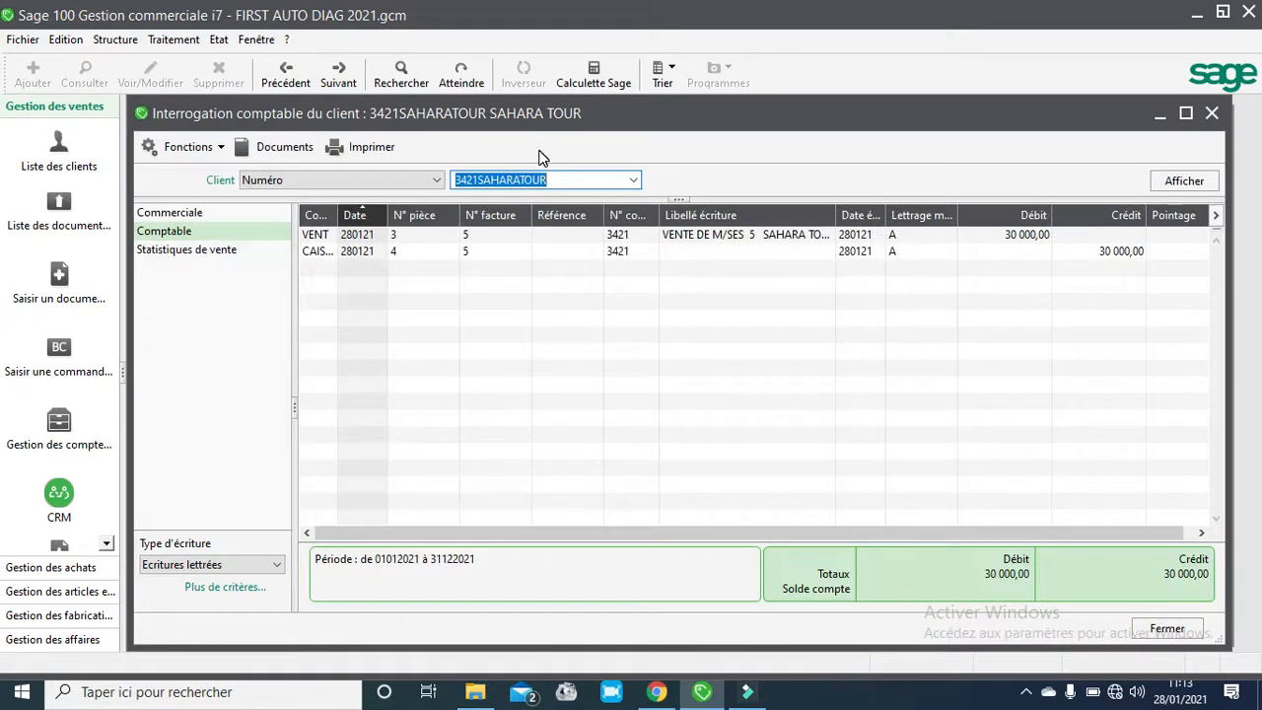
- Filter the client's accounting entries to unlettered entries, then back to all entries
click(197, 237)
click(199, 240)
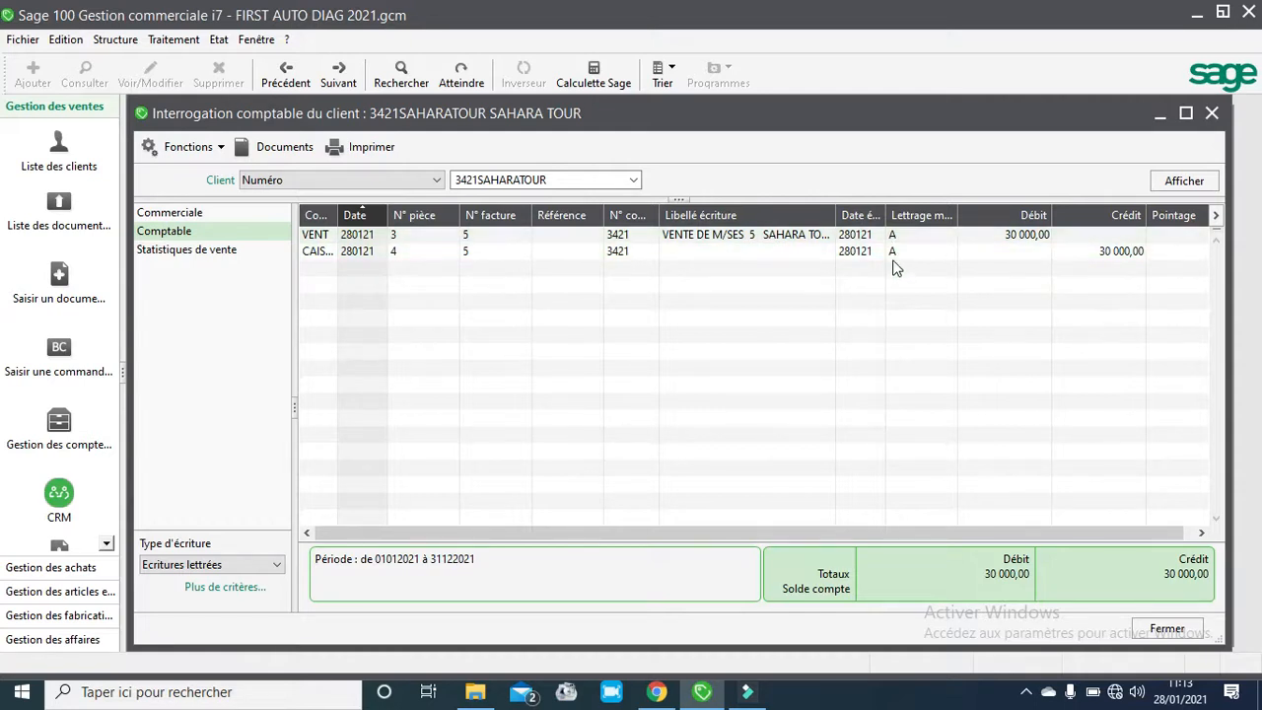
click(276, 565)
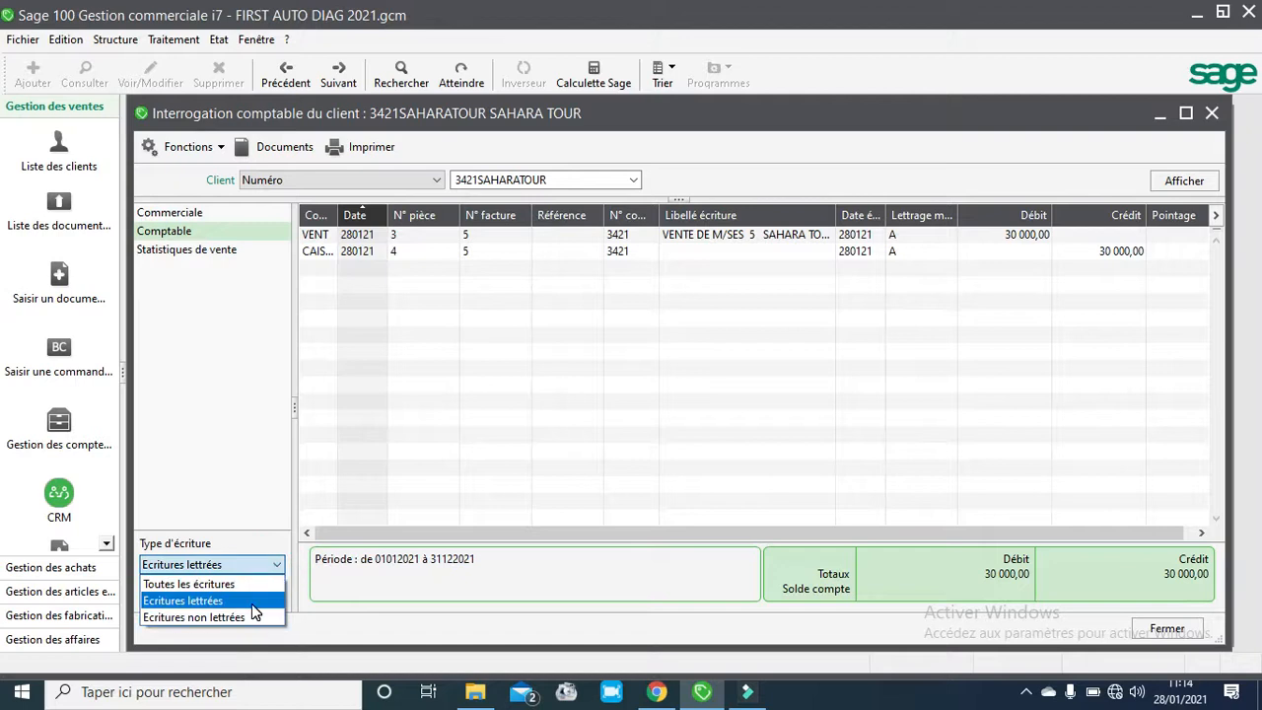
click(197, 618)
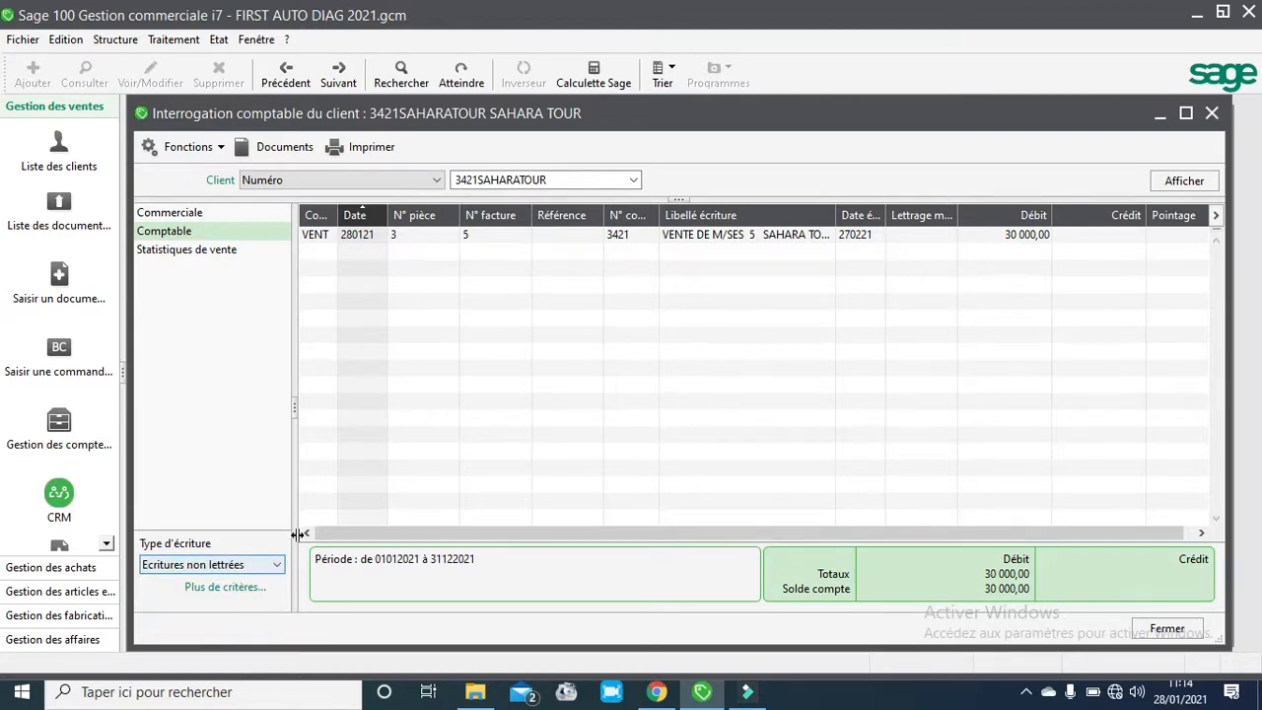
click(280, 566)
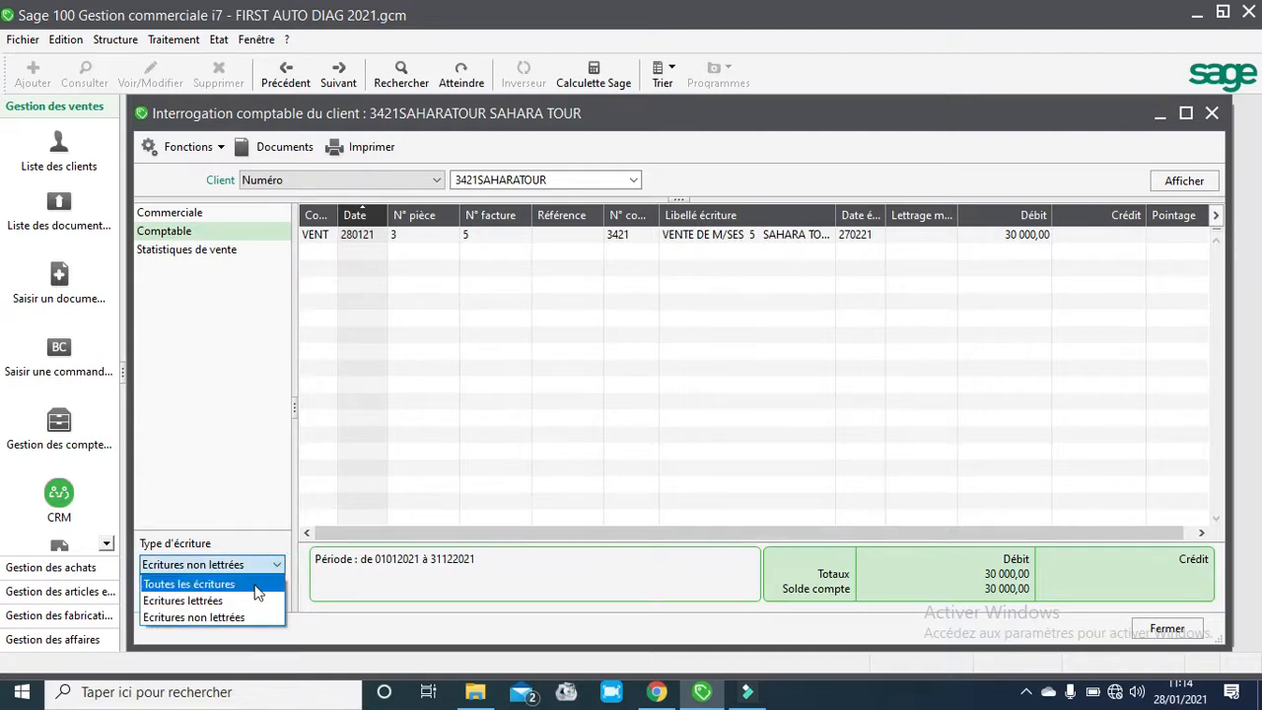
click(247, 584)
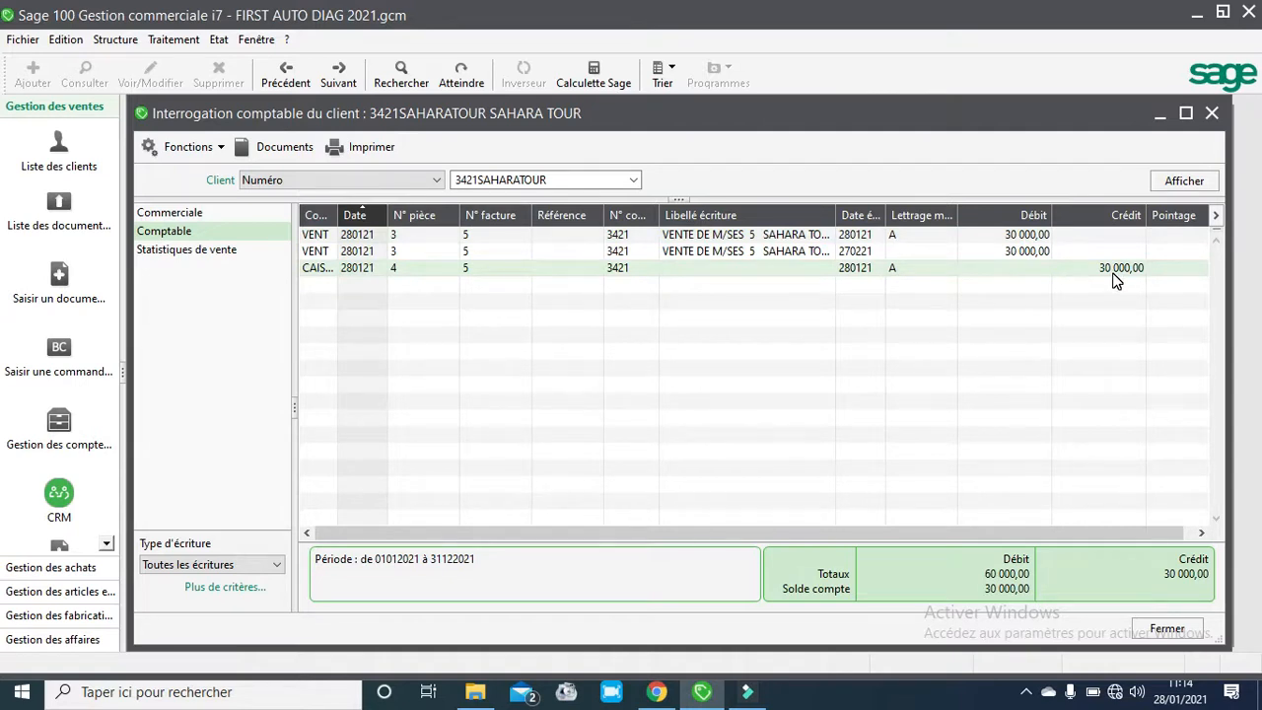
- Switch to the commercial inquiry, open the invoice for the ANTIGEL_P999_G12 line and close it
click(215, 214)
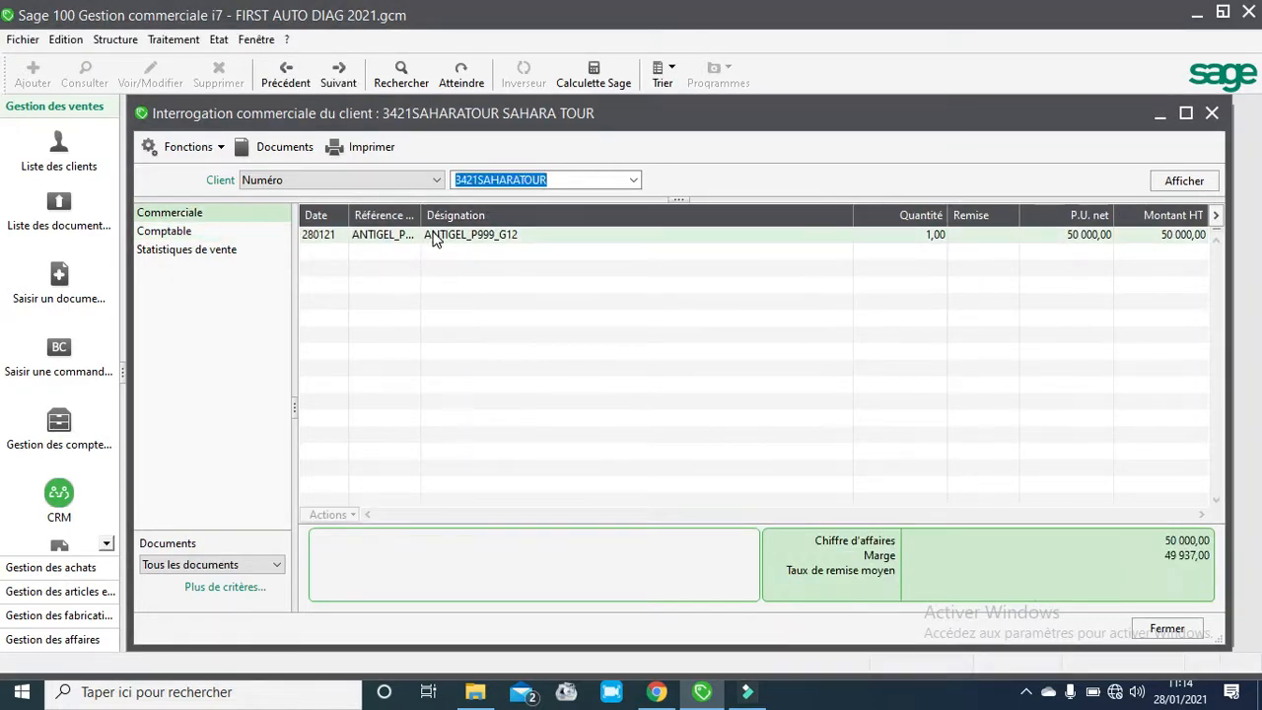
double_click(433, 236)
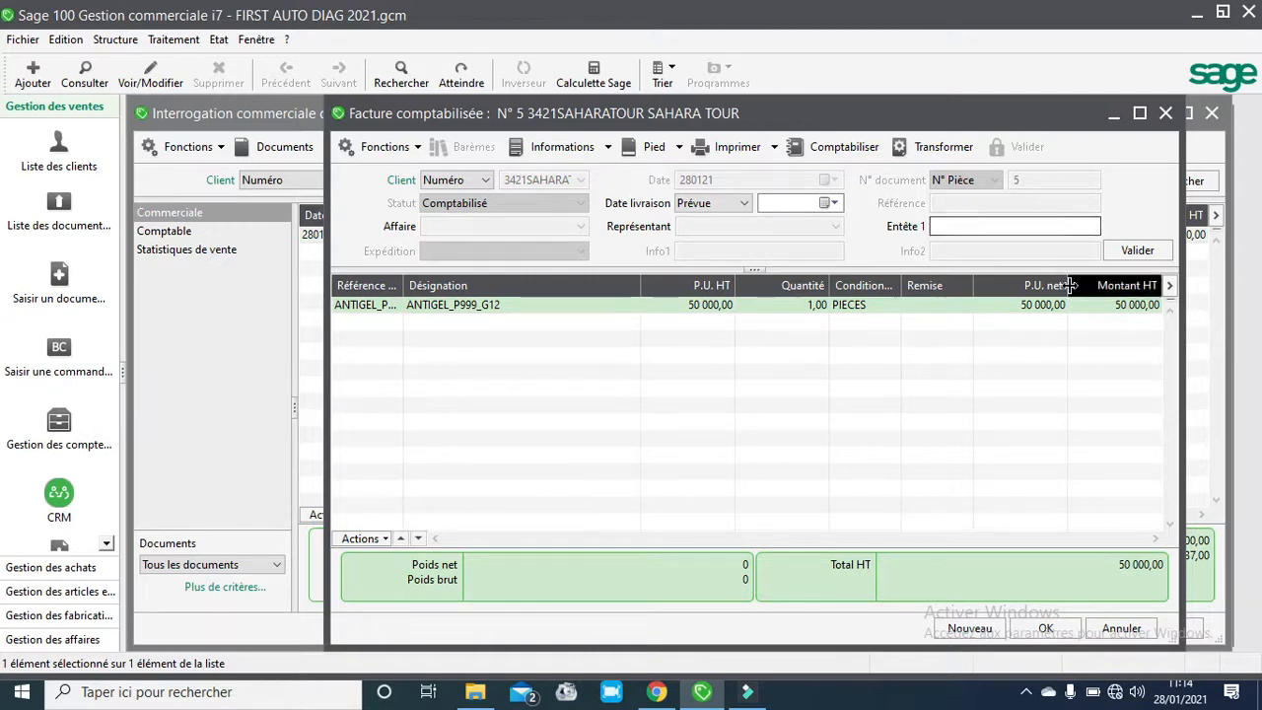
click(1166, 113)
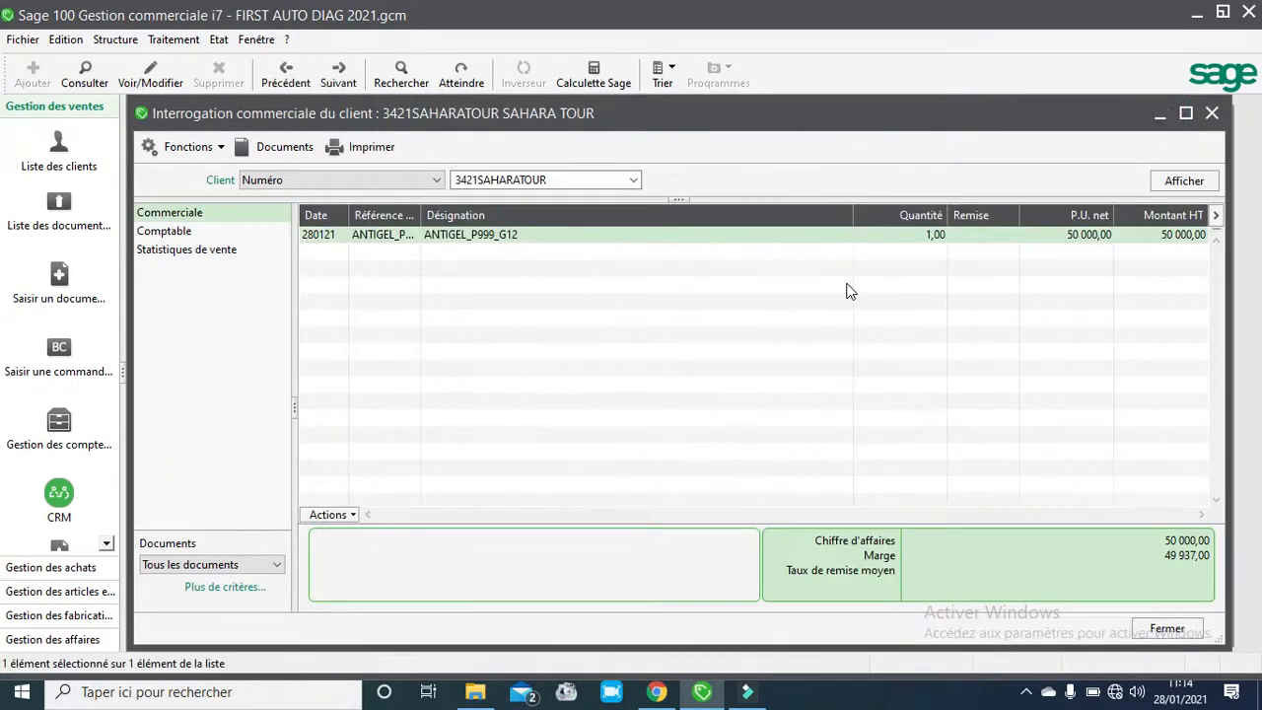
- Return to the client's accounting inquiry view
click(275, 565)
click(275, 568)
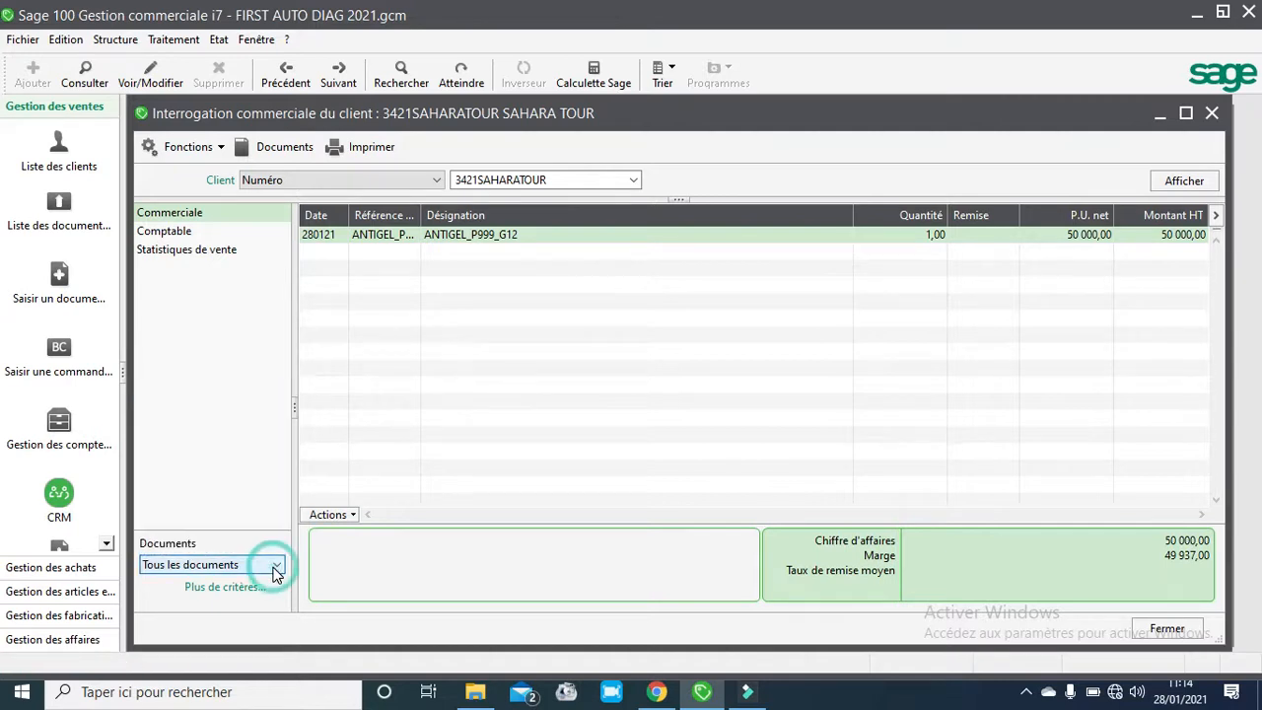
click(178, 233)
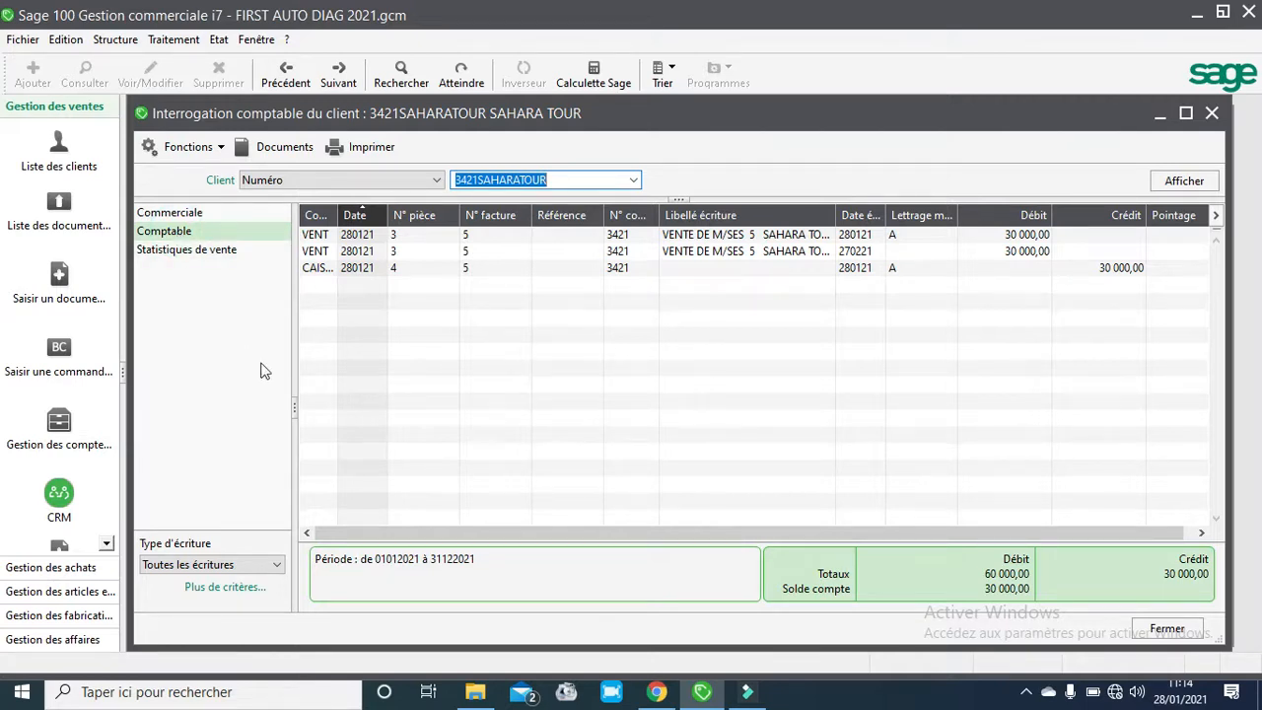
- Preview the client account statement for unlettered entries using the Extrait compte.bgc model, then close the preview
click(365, 147)
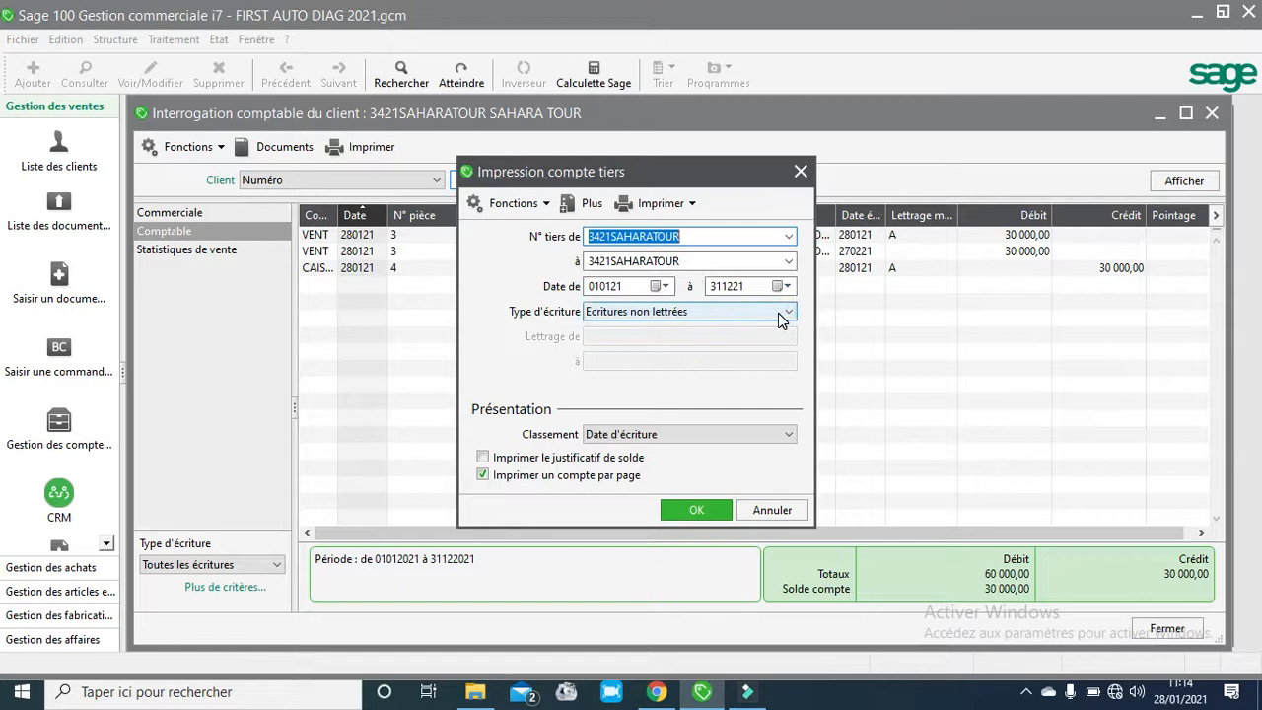
click(700, 519)
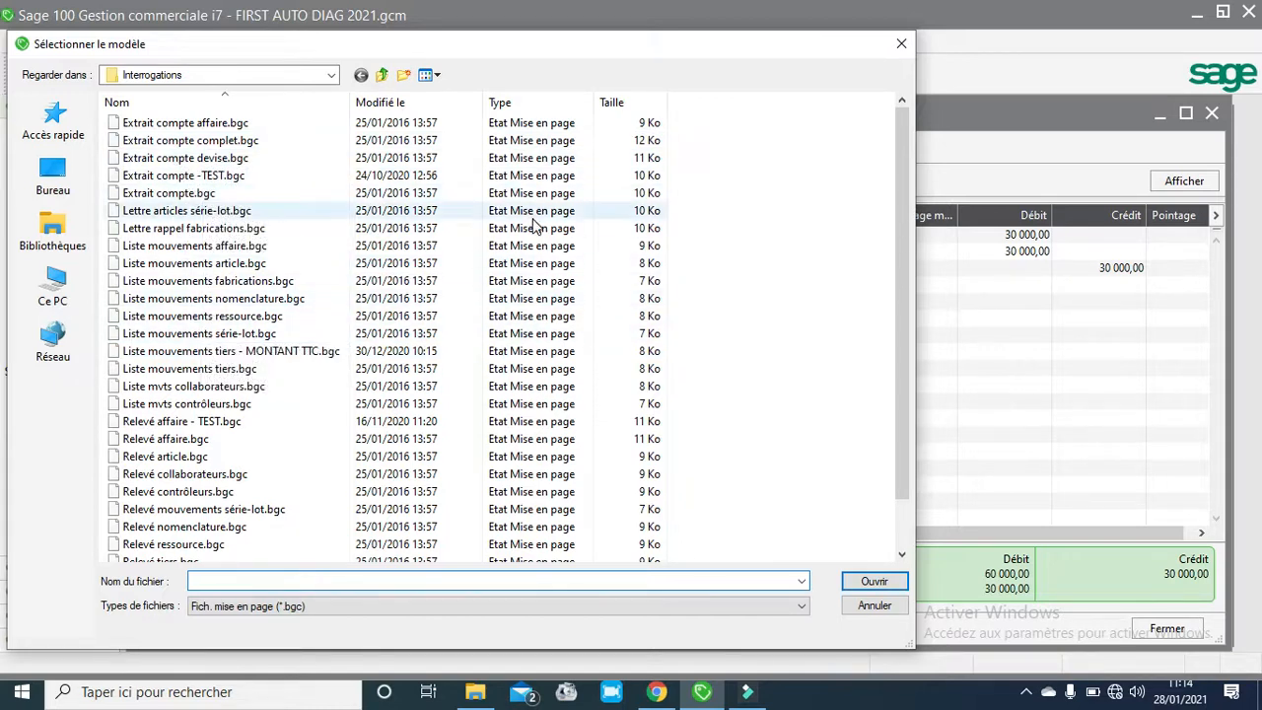
click(192, 197)
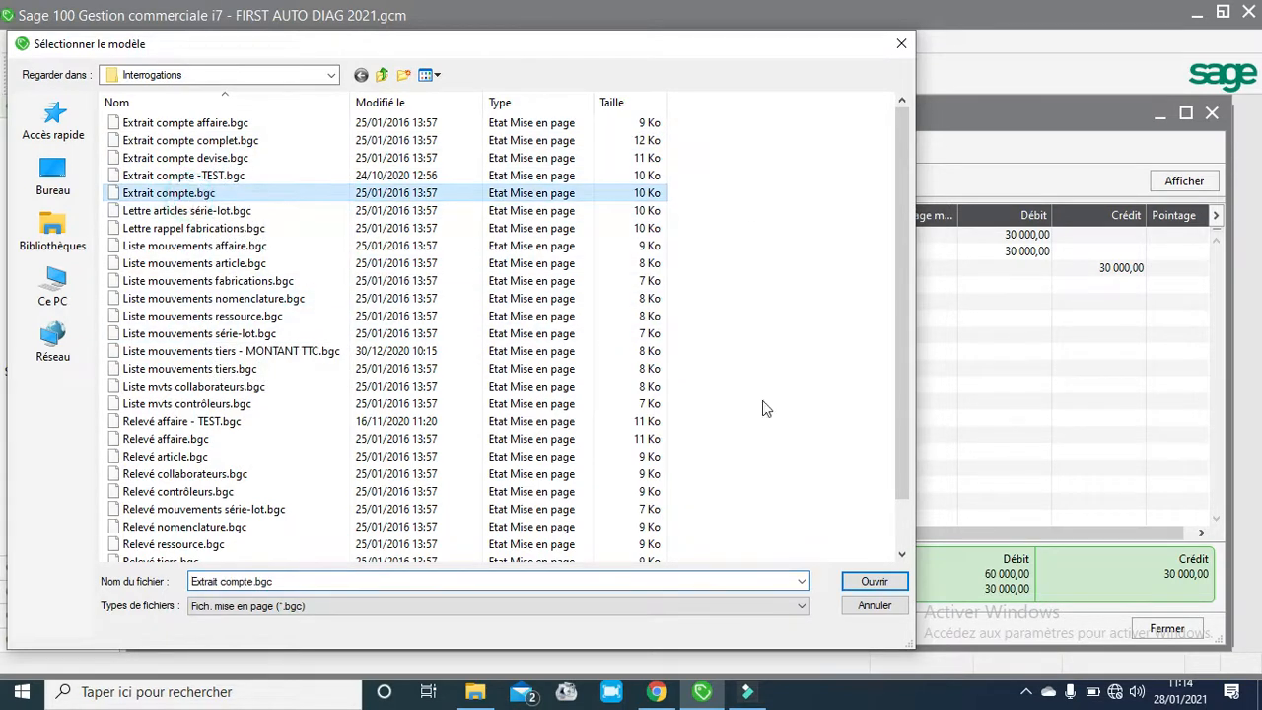
click(856, 584)
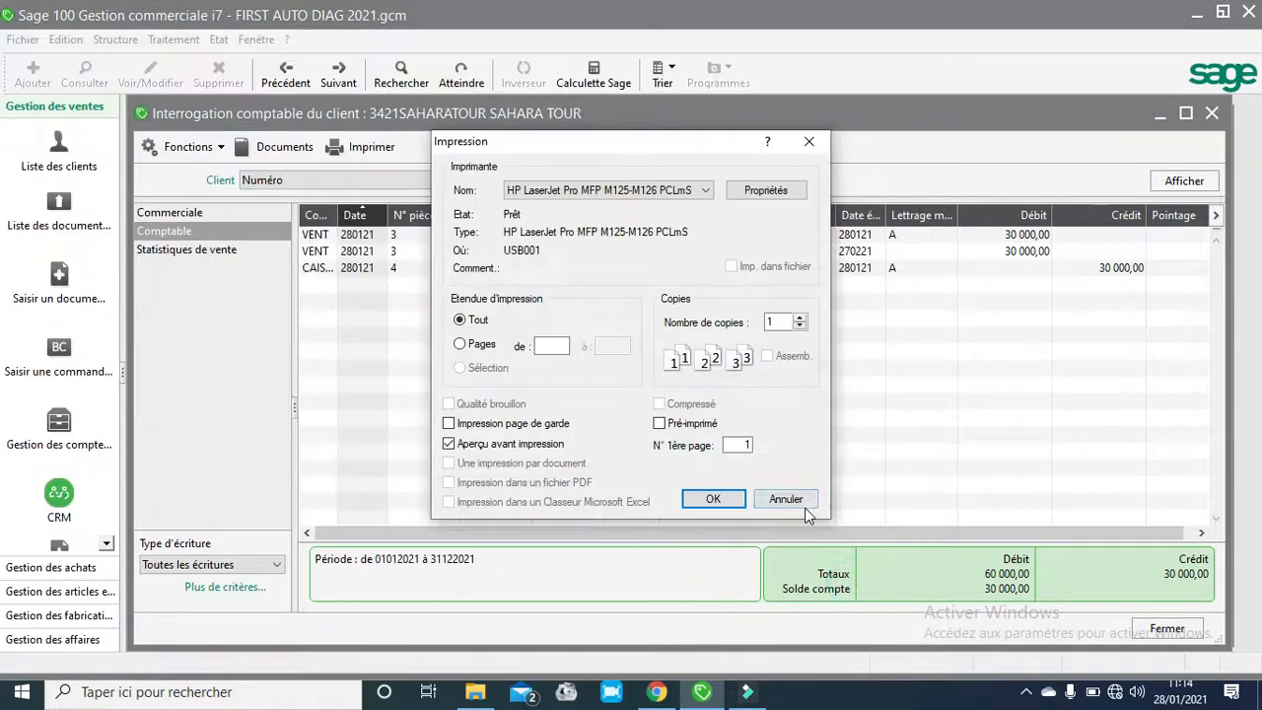
click(712, 499)
click(731, 478)
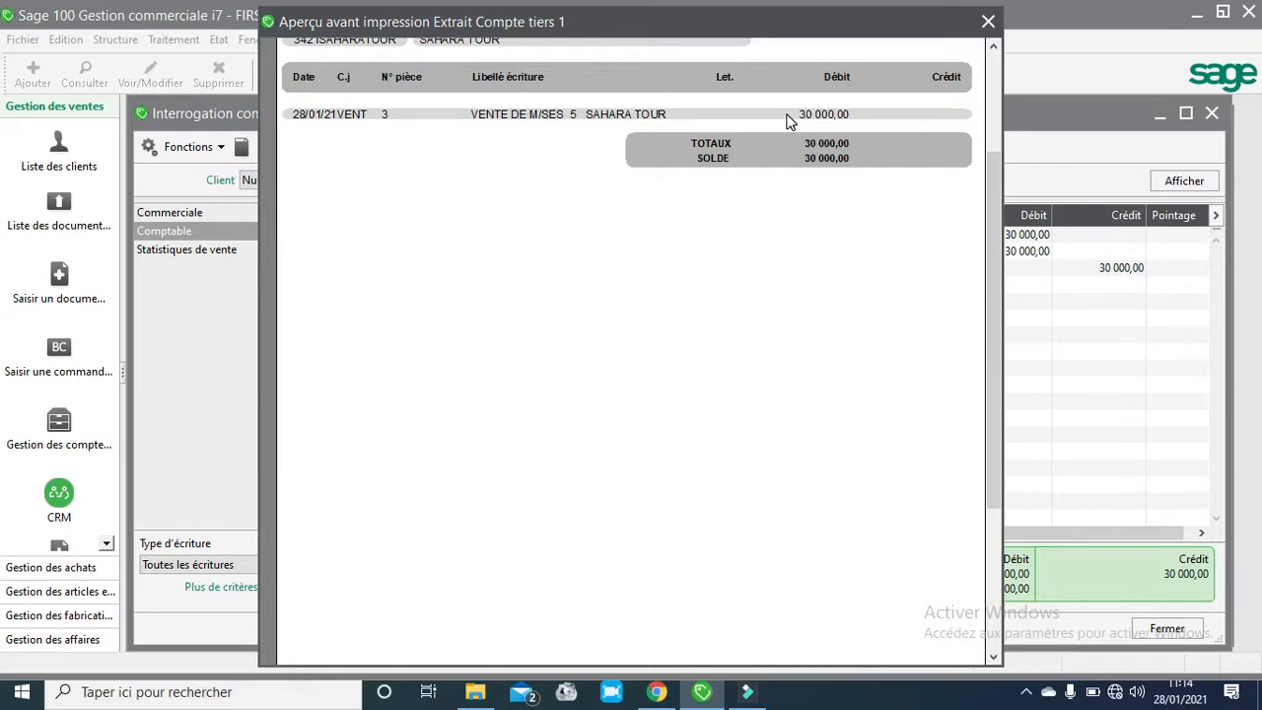
click(989, 21)
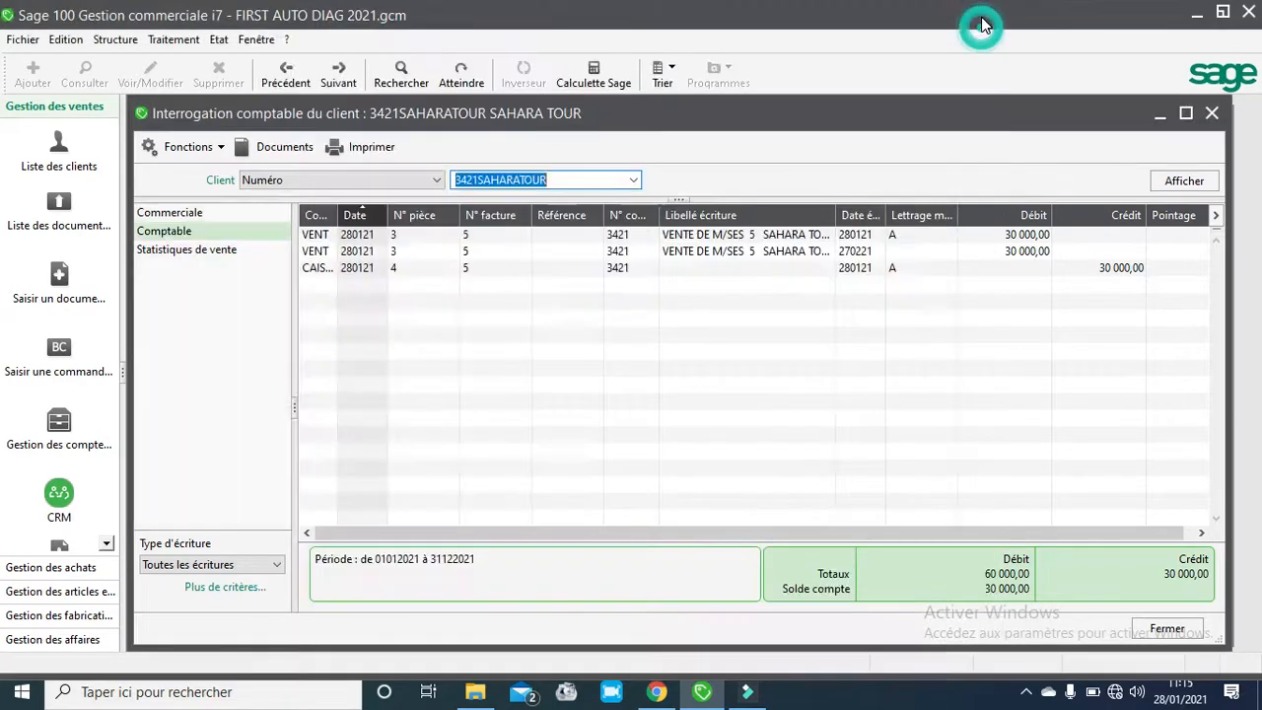
- Preview the client account statement for all entries using the Extrait compte.bgc model, then close the preview
click(355, 151)
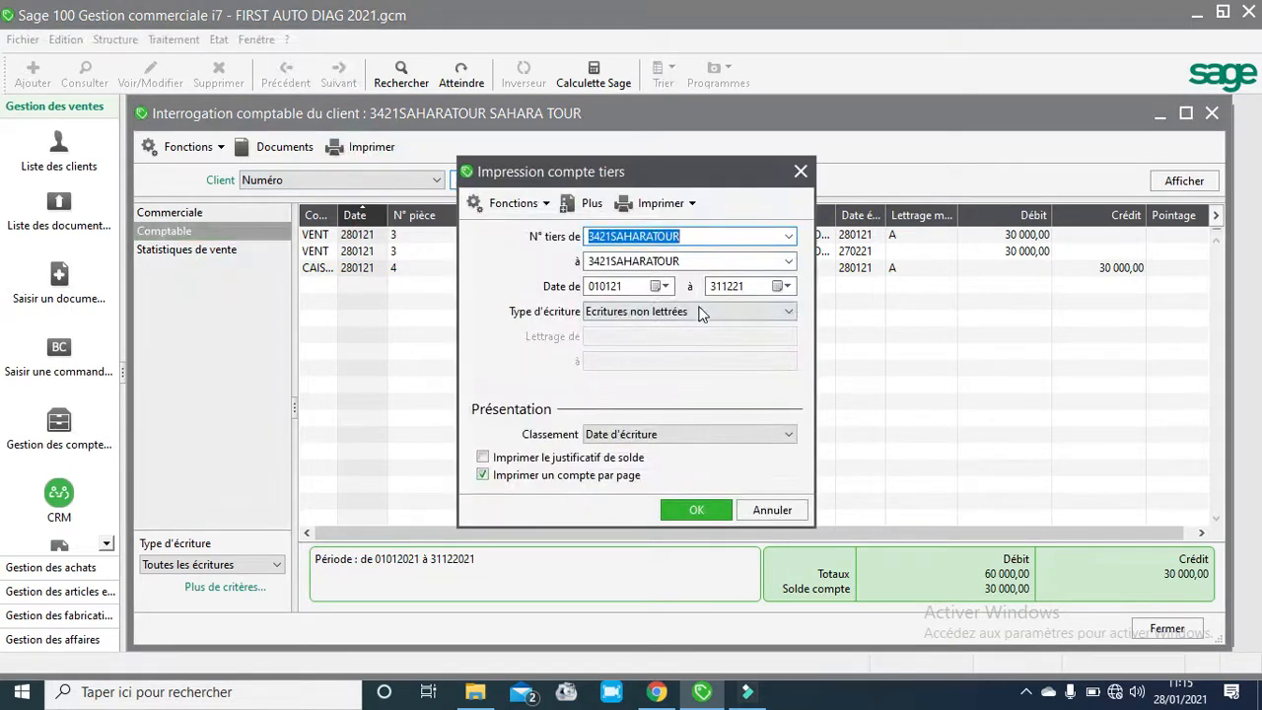
click(792, 313)
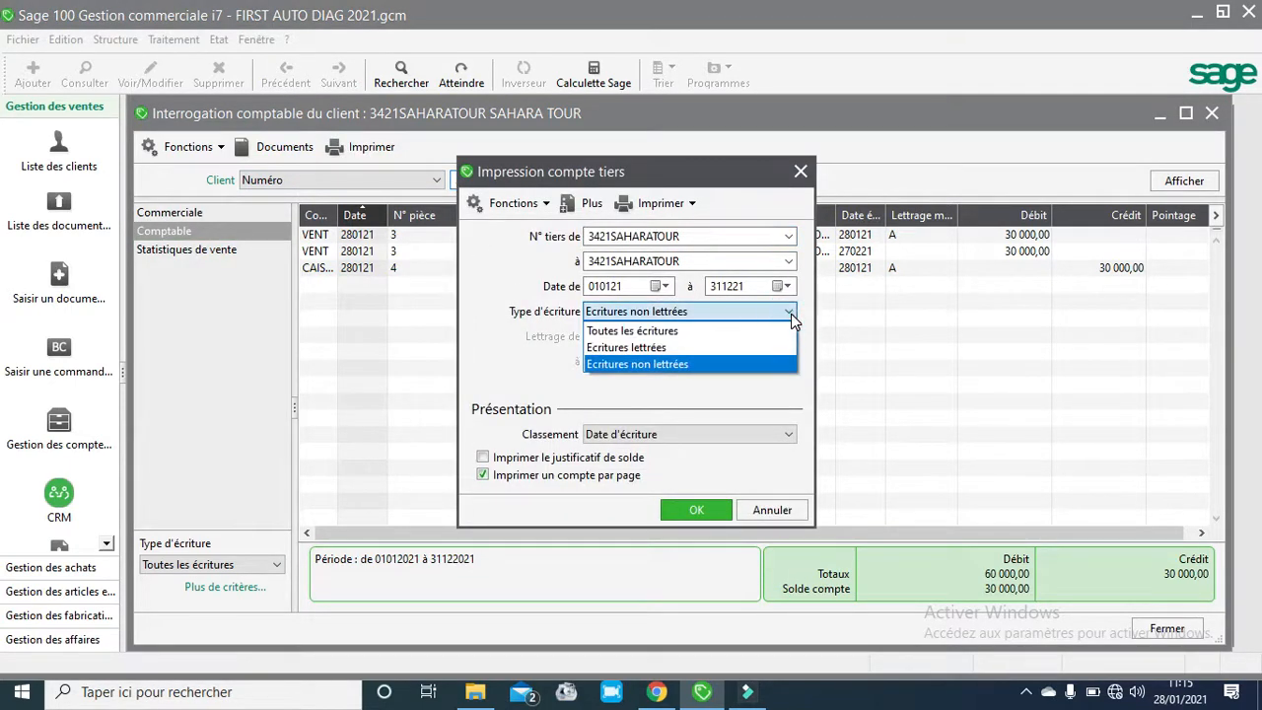
click(677, 331)
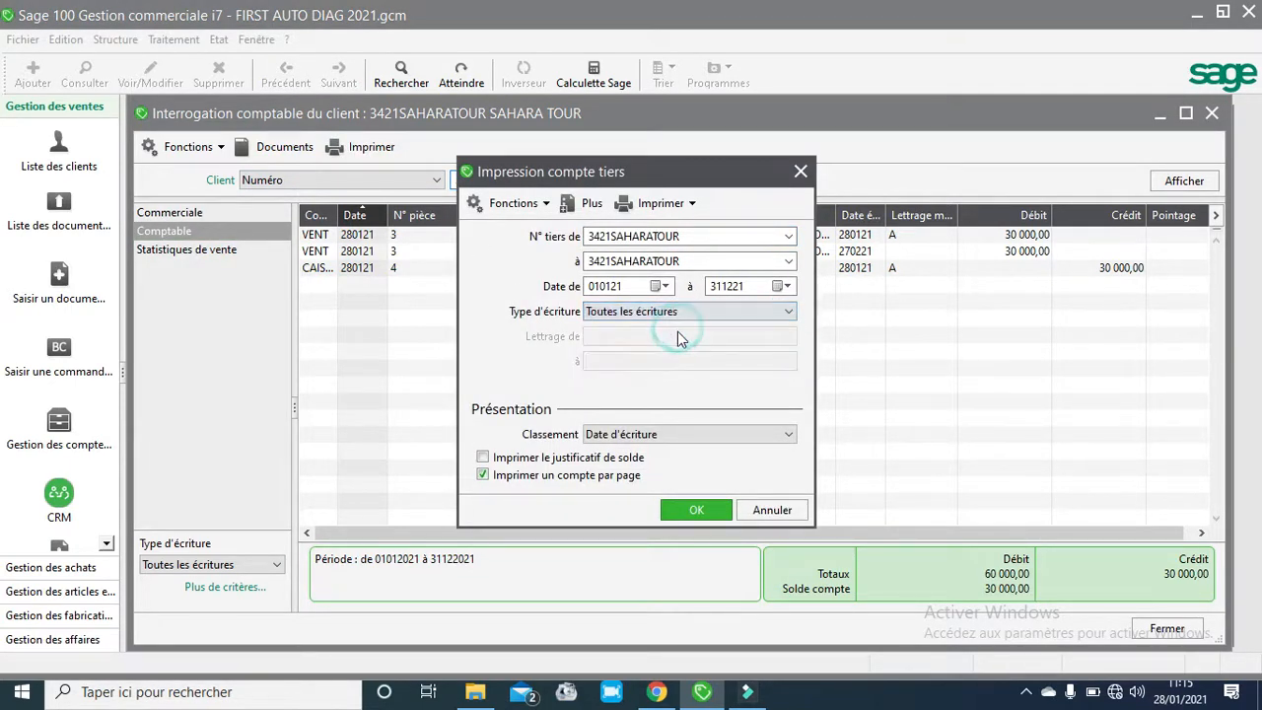
click(696, 511)
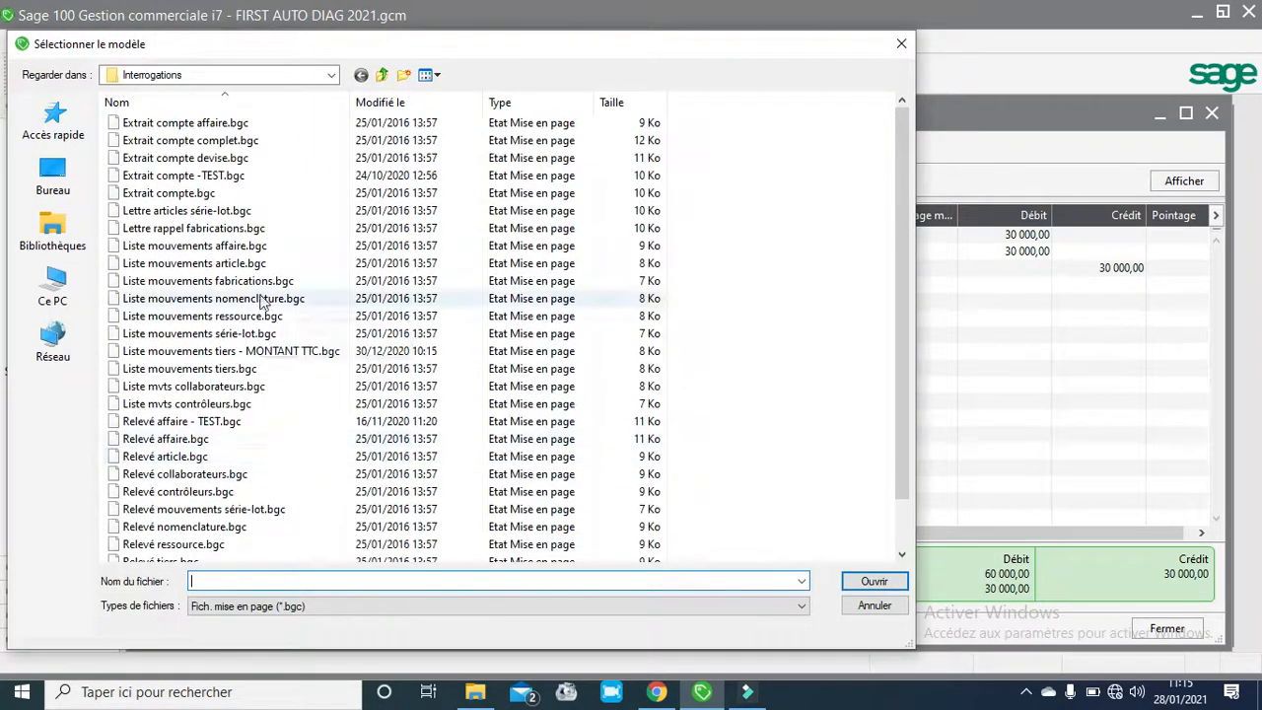
click(193, 193)
click(850, 581)
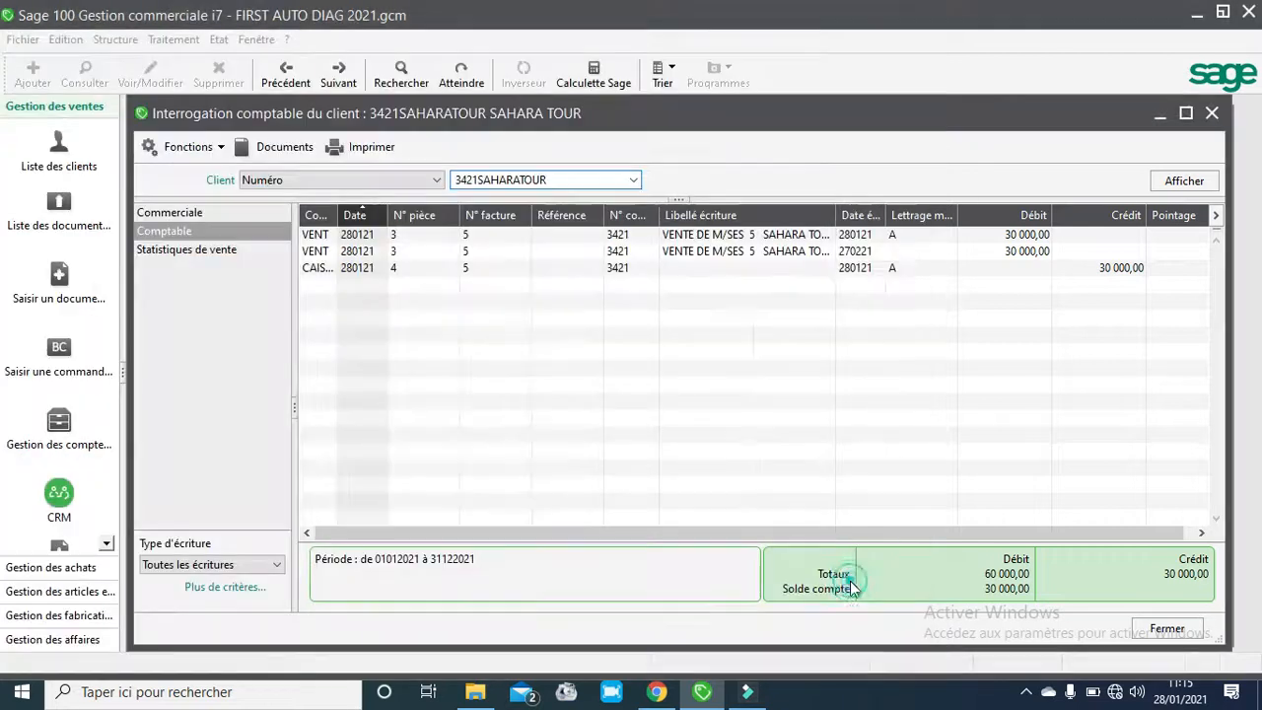
click(713, 498)
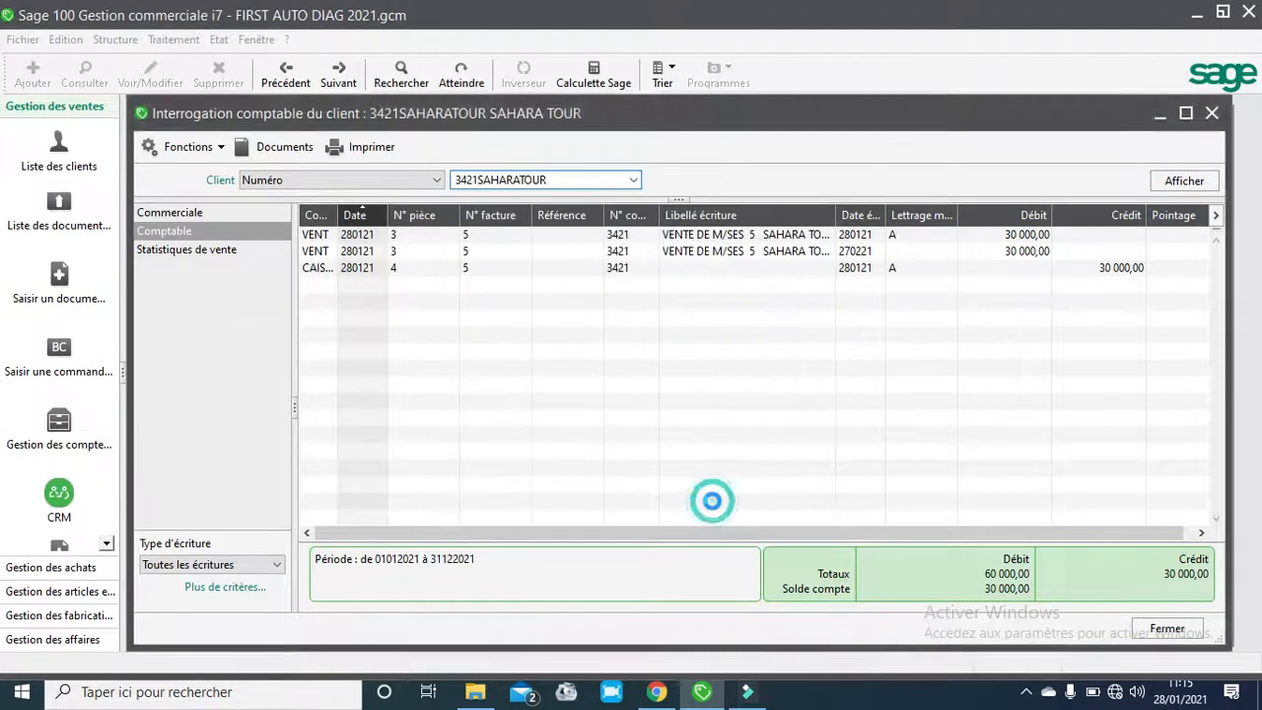
click(717, 448)
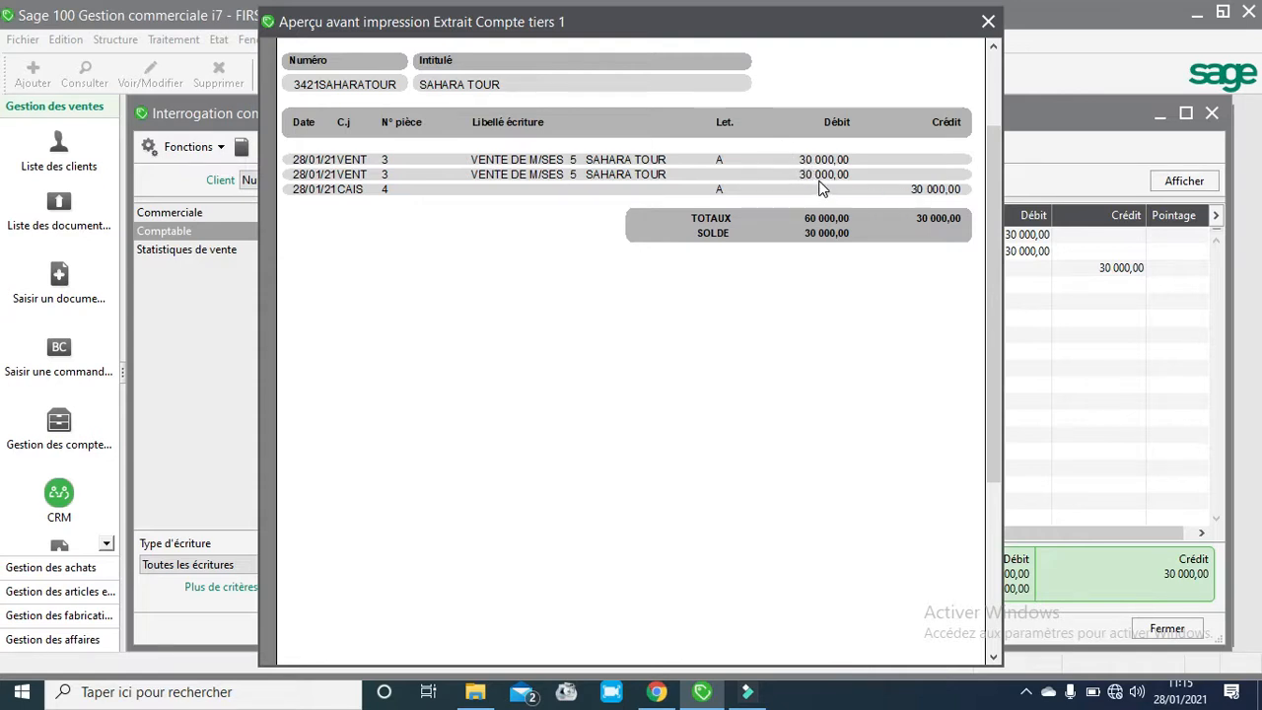
click(989, 22)
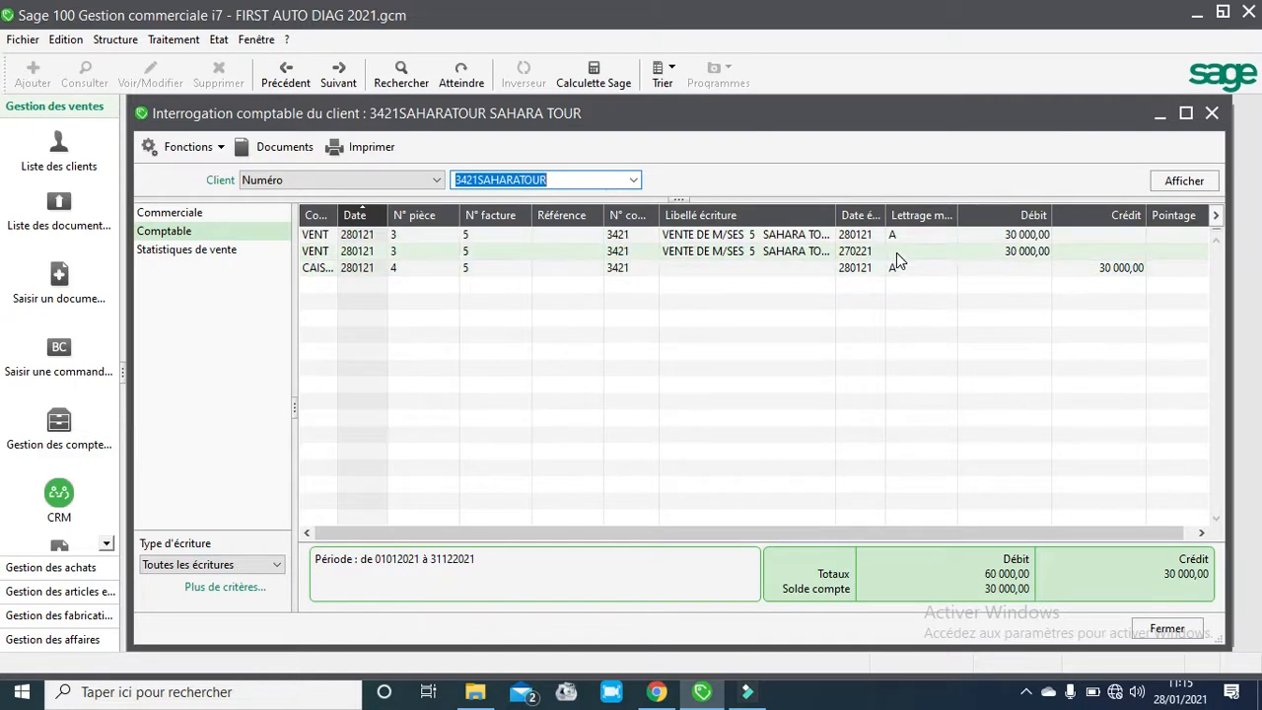
- Close the inquiry, client windows and program, and open the COMPTA ET GESTION COMMERCIALE 2020 folder maximized
click(1213, 114)
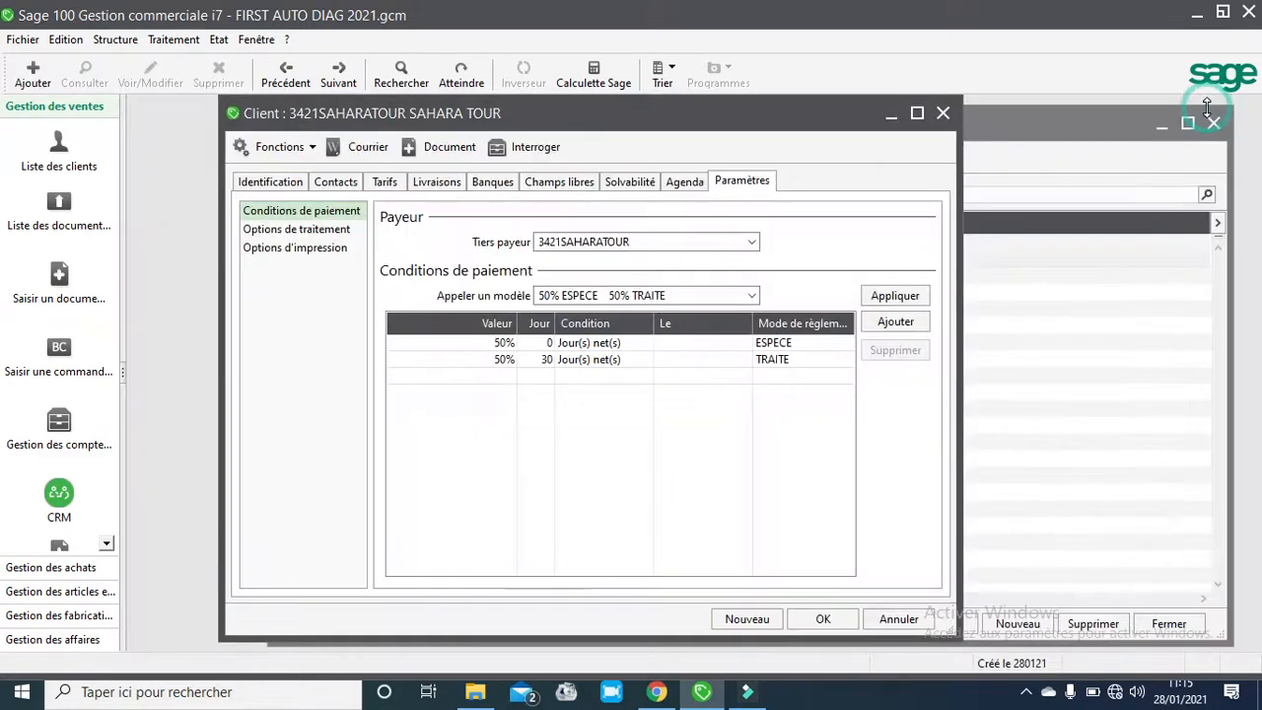
click(943, 117)
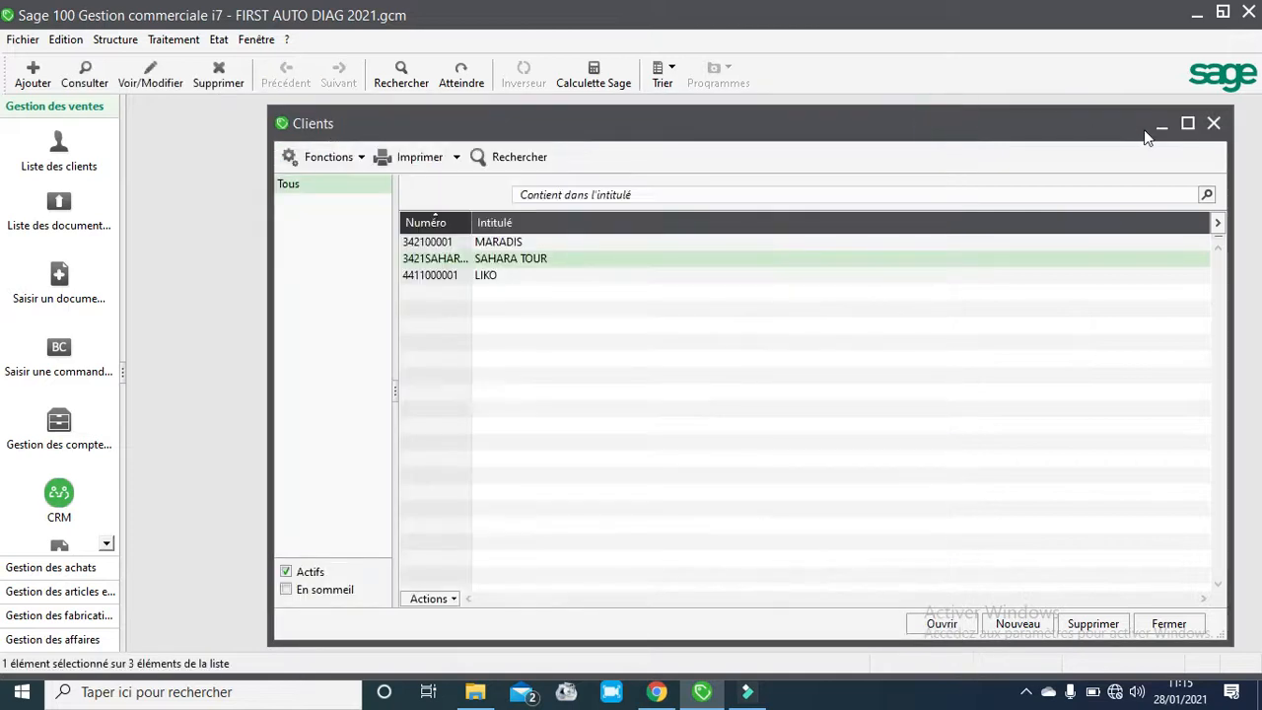
click(1213, 123)
click(1247, 14)
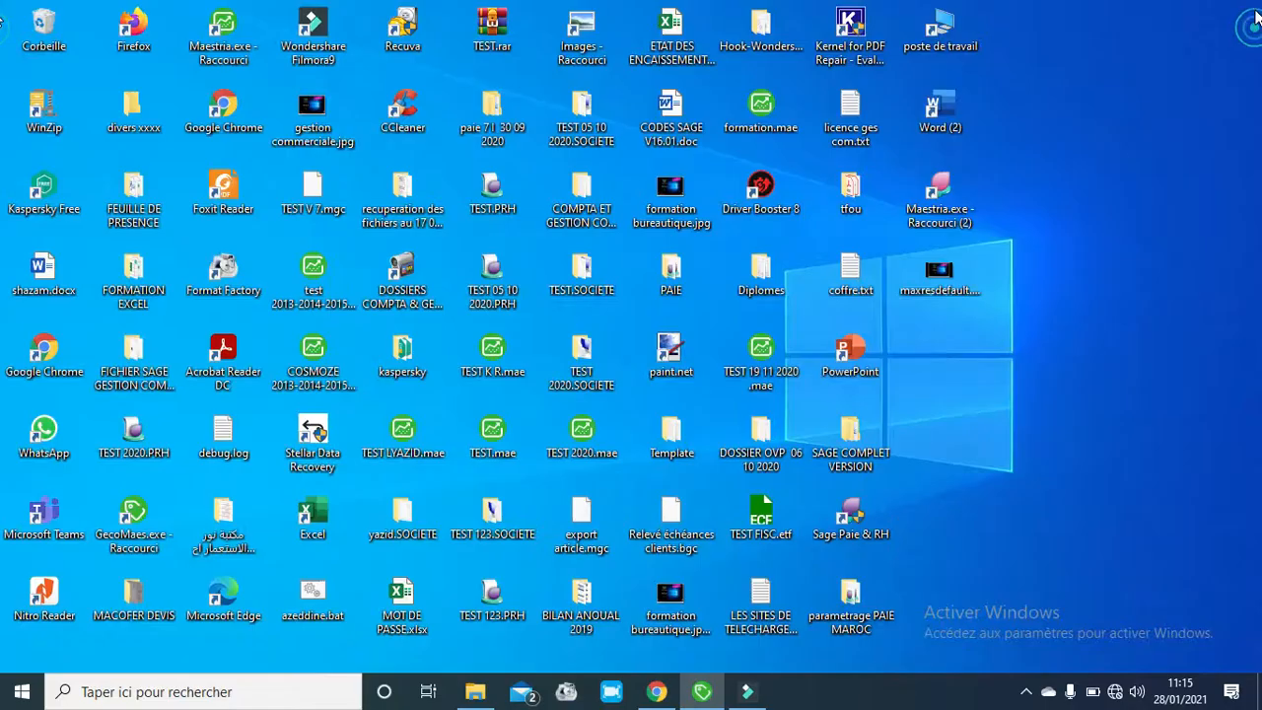
double_click(582, 189)
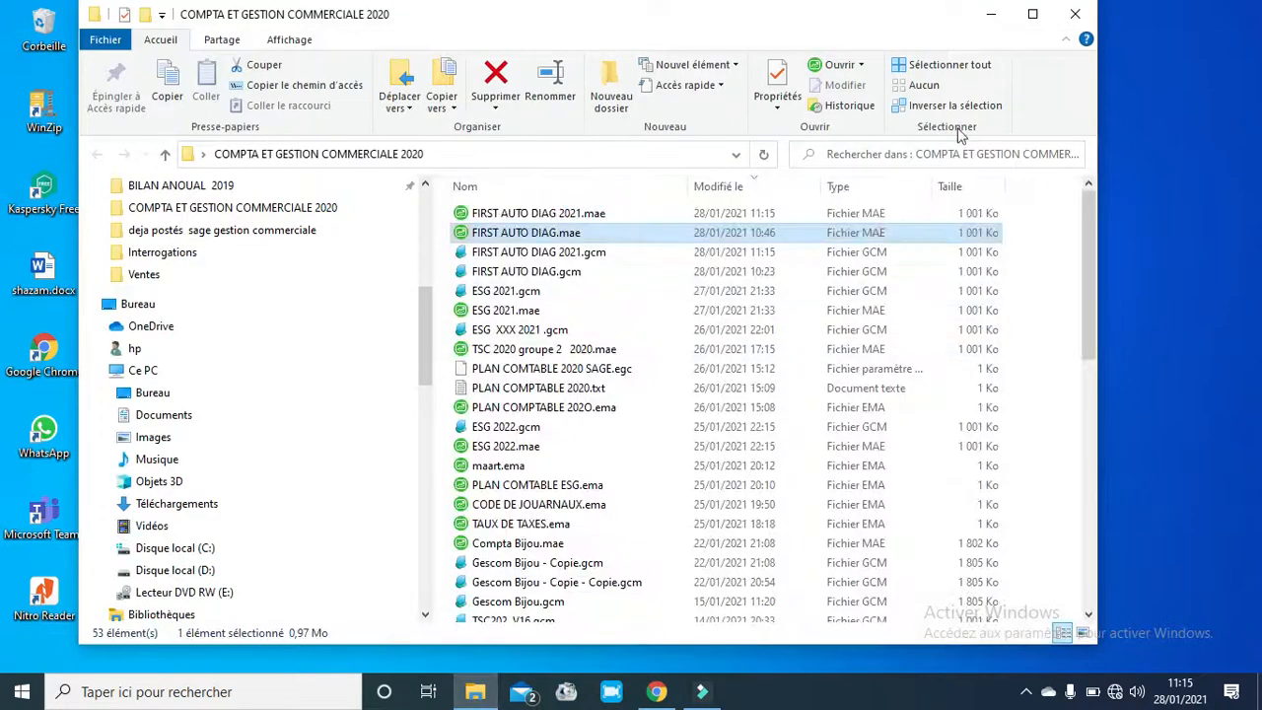
click(1032, 13)
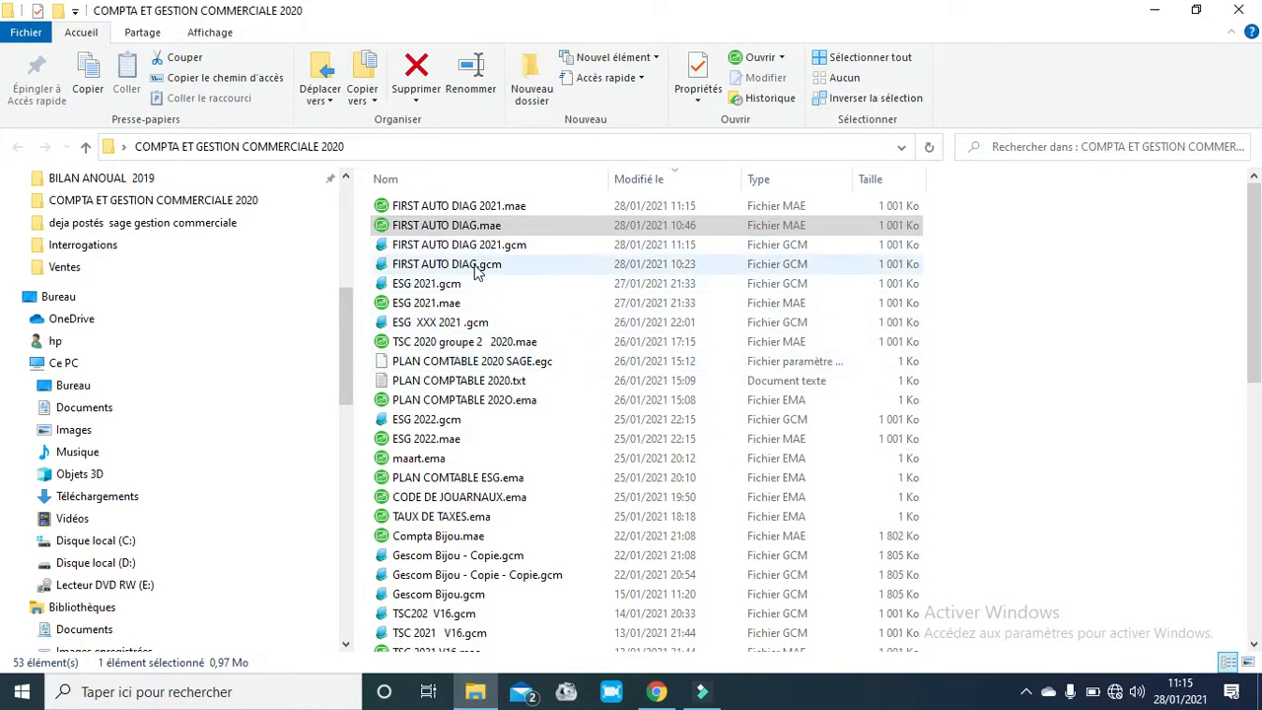
- Open the FIRST AUTO DIAG 2021.mae accounting file as the Administrator user
double_click(471, 209)
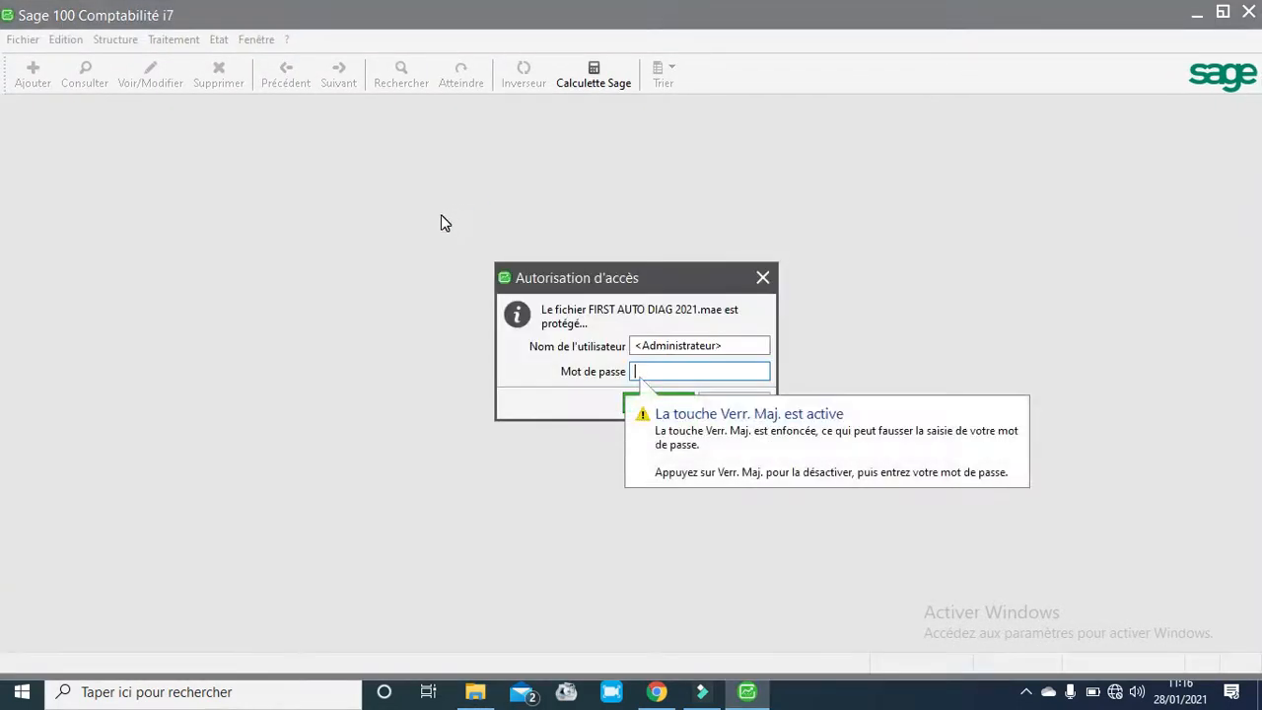
click(590, 456)
click(657, 402)
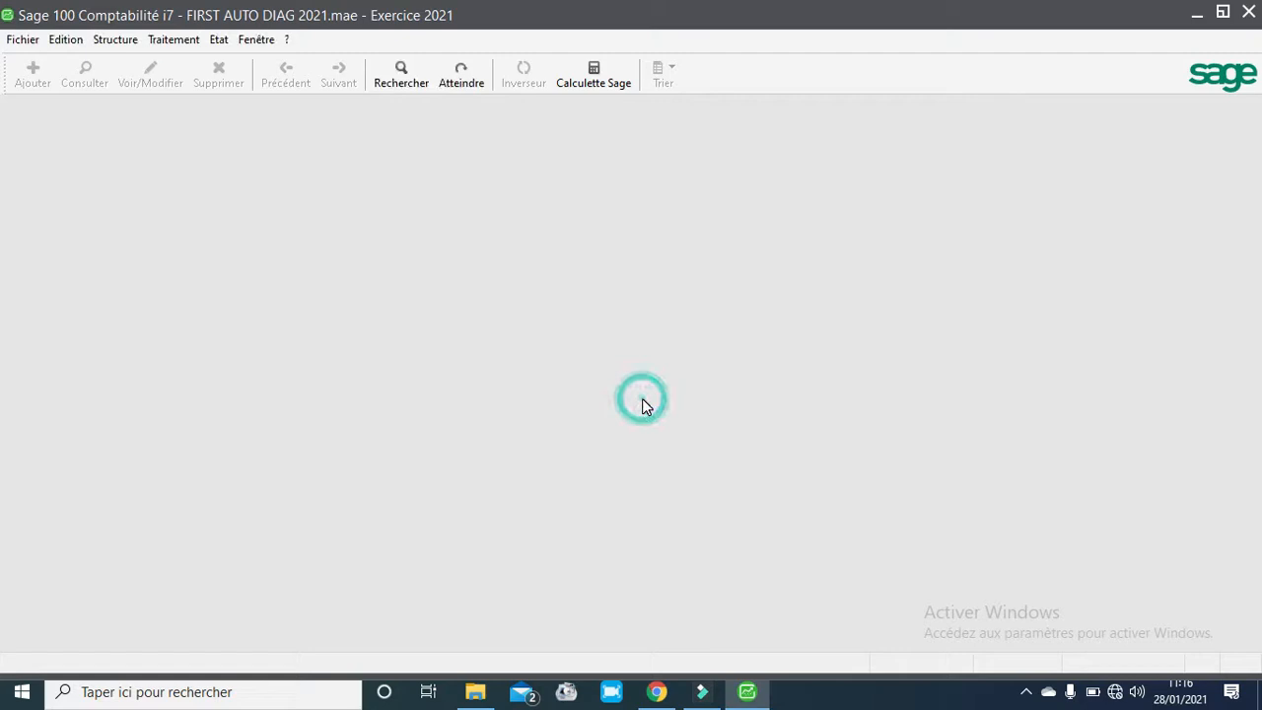
- Open the SAHARA TOUR third-party account inquiry from third-party account management and maximize it
click(216, 41)
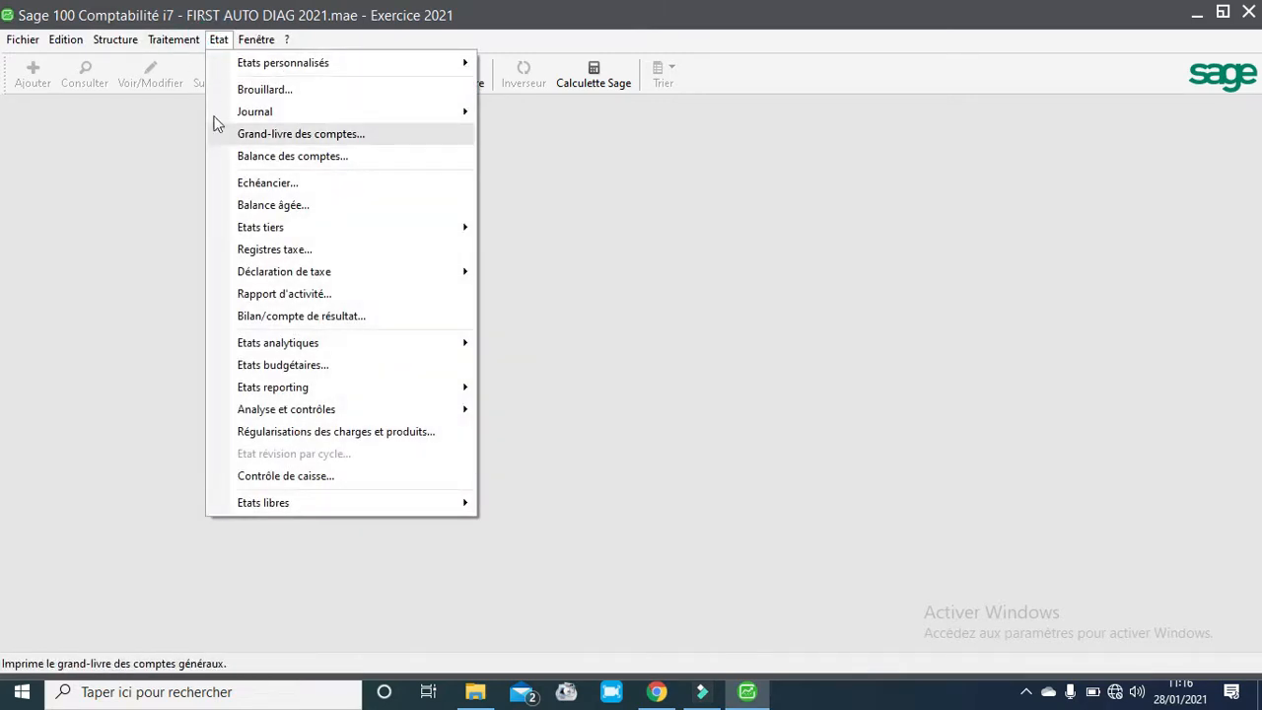
mouse_move(165, 44)
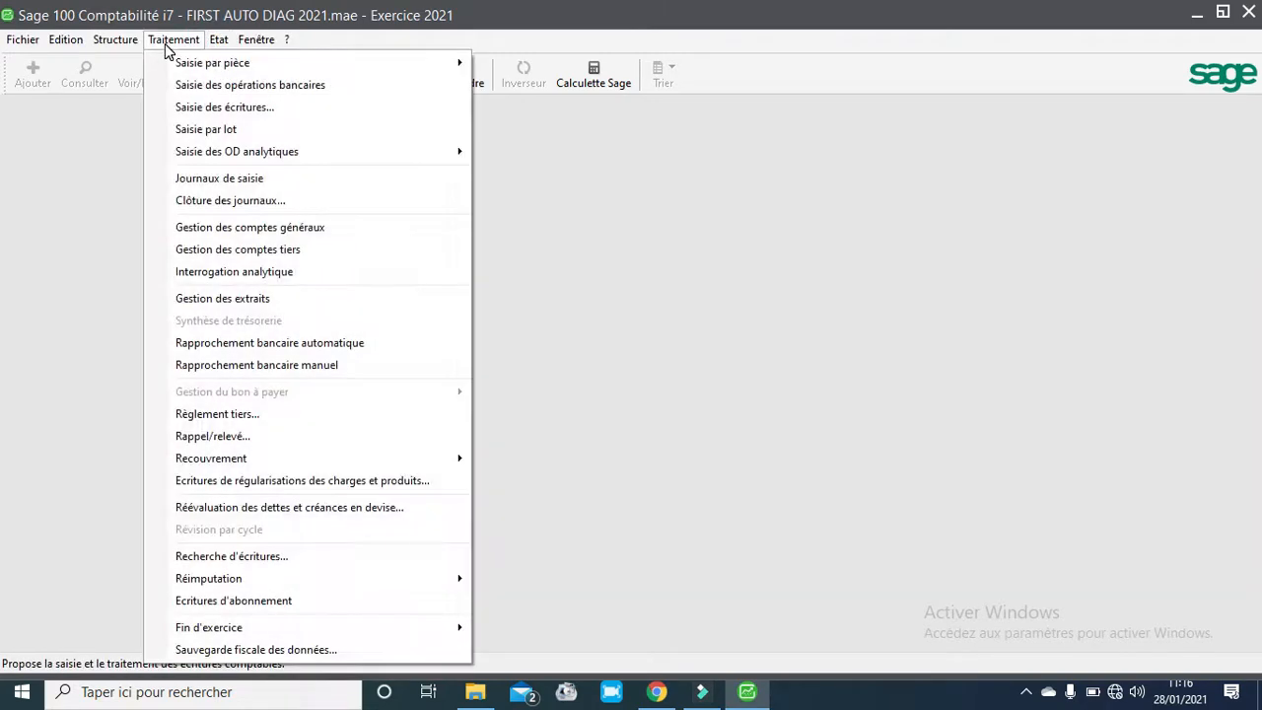
click(209, 256)
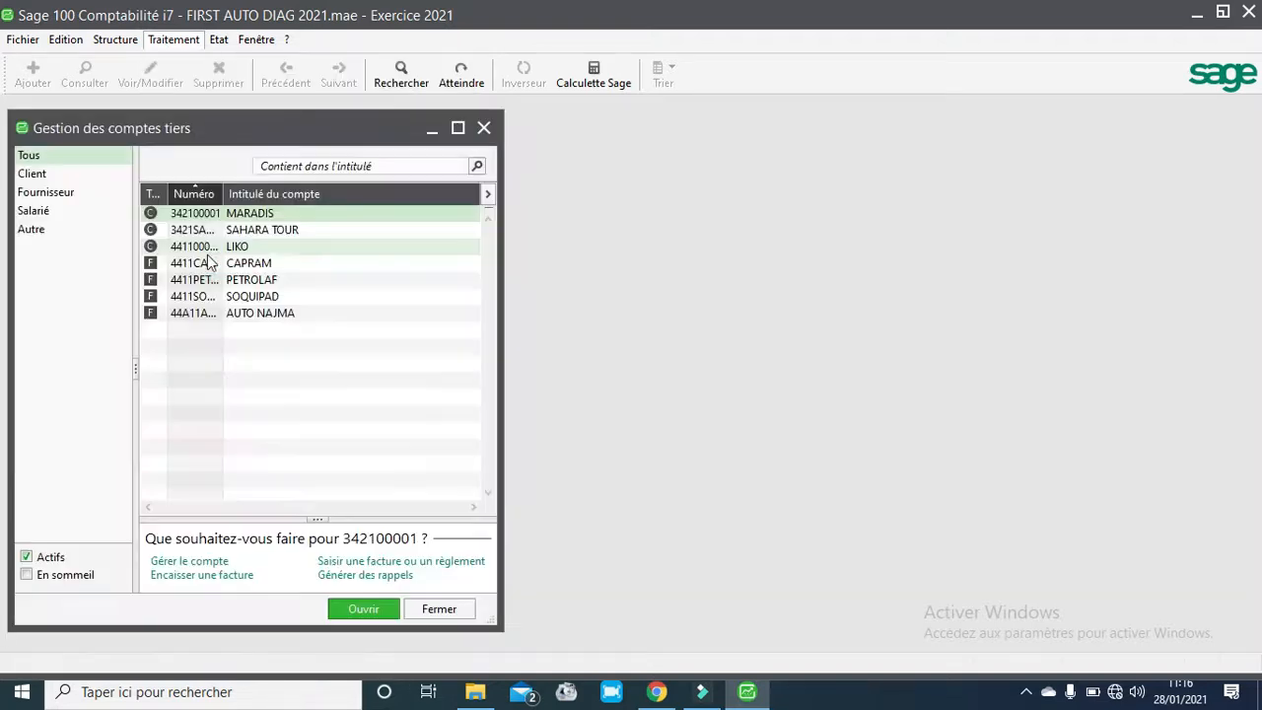
double_click(250, 229)
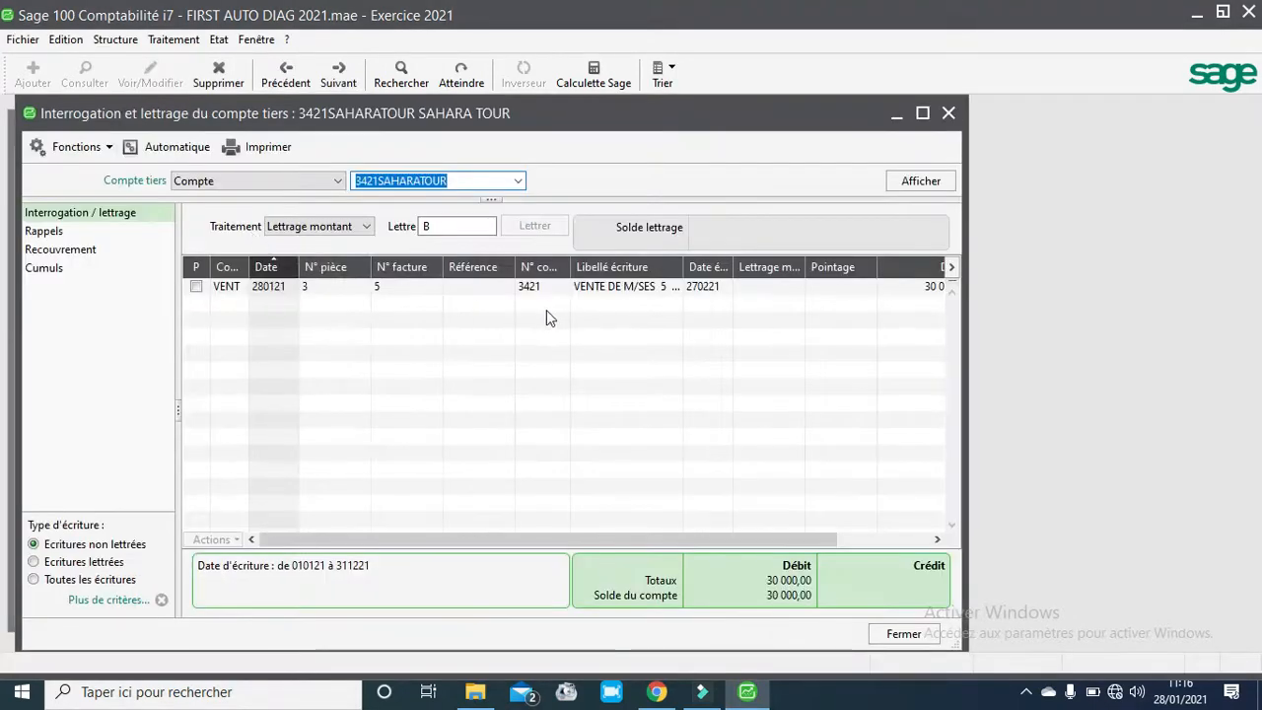
click(927, 112)
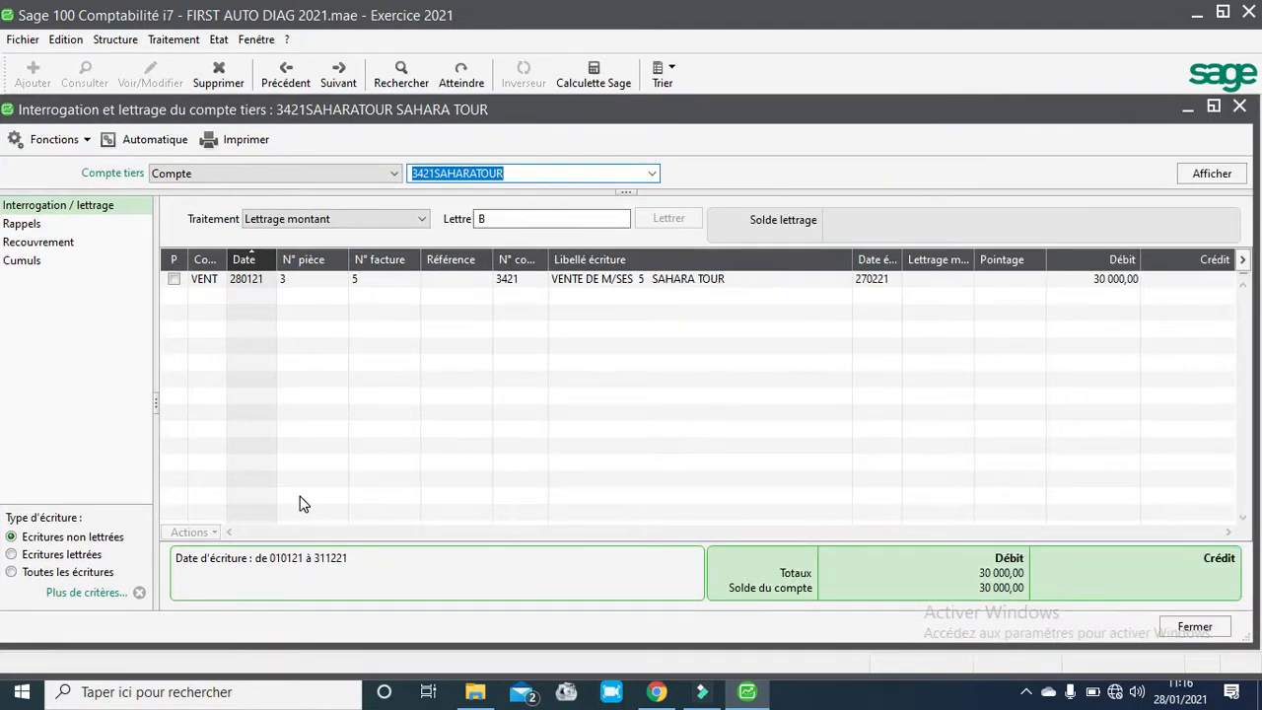
- Show the client's lettered entries, select both entries lettered A and delete their lettering
click(75, 555)
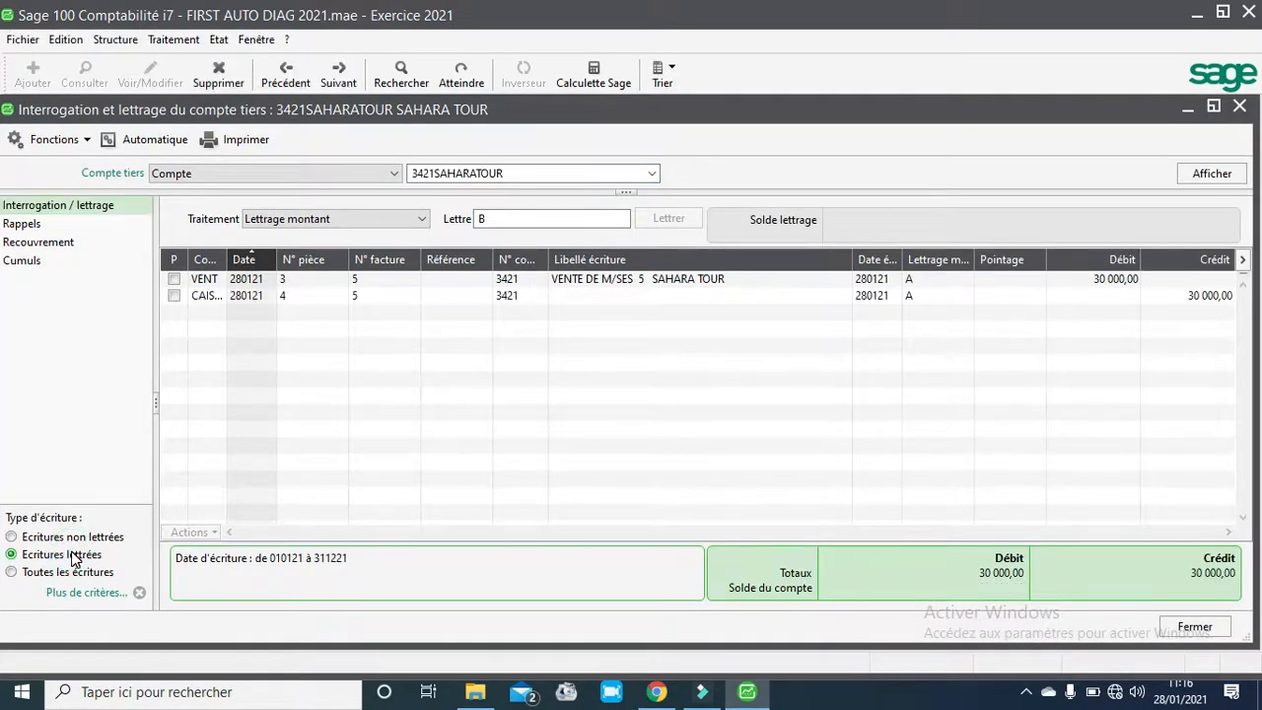
click(32, 578)
click(31, 557)
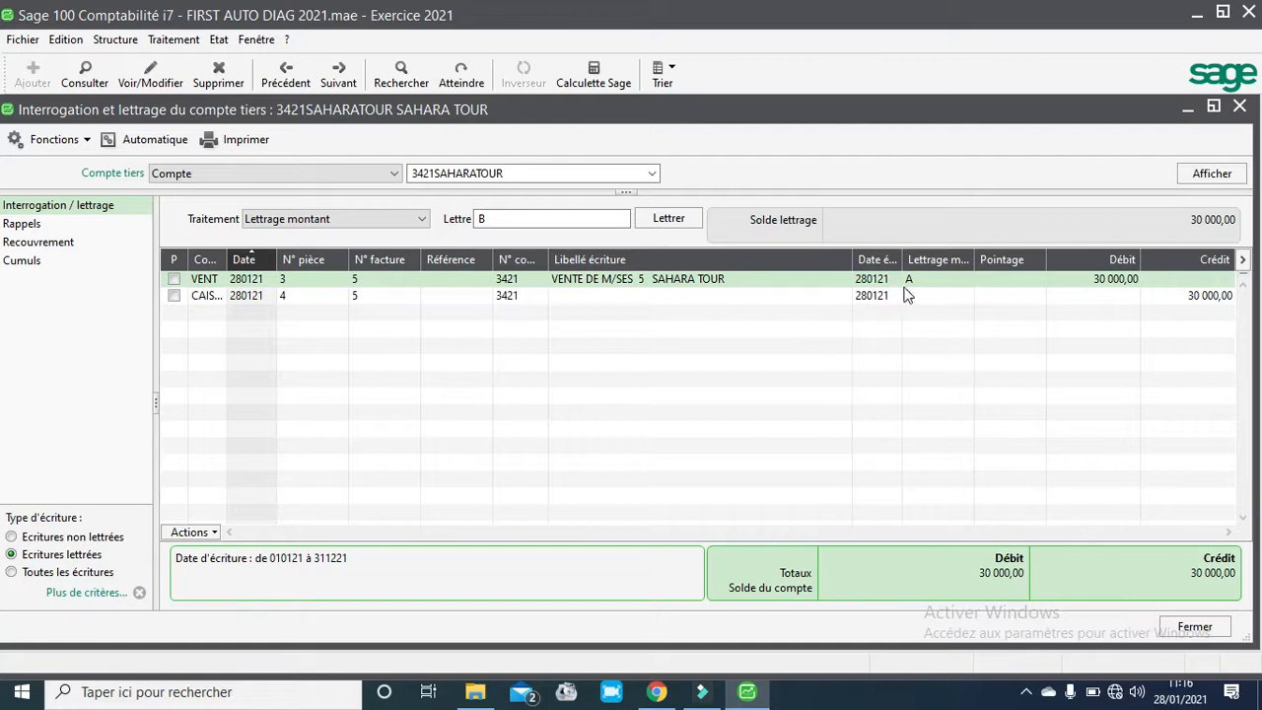
click(909, 282)
drag(492, 218, 462, 222)
key(BackSpace)
text(A)
click(911, 284)
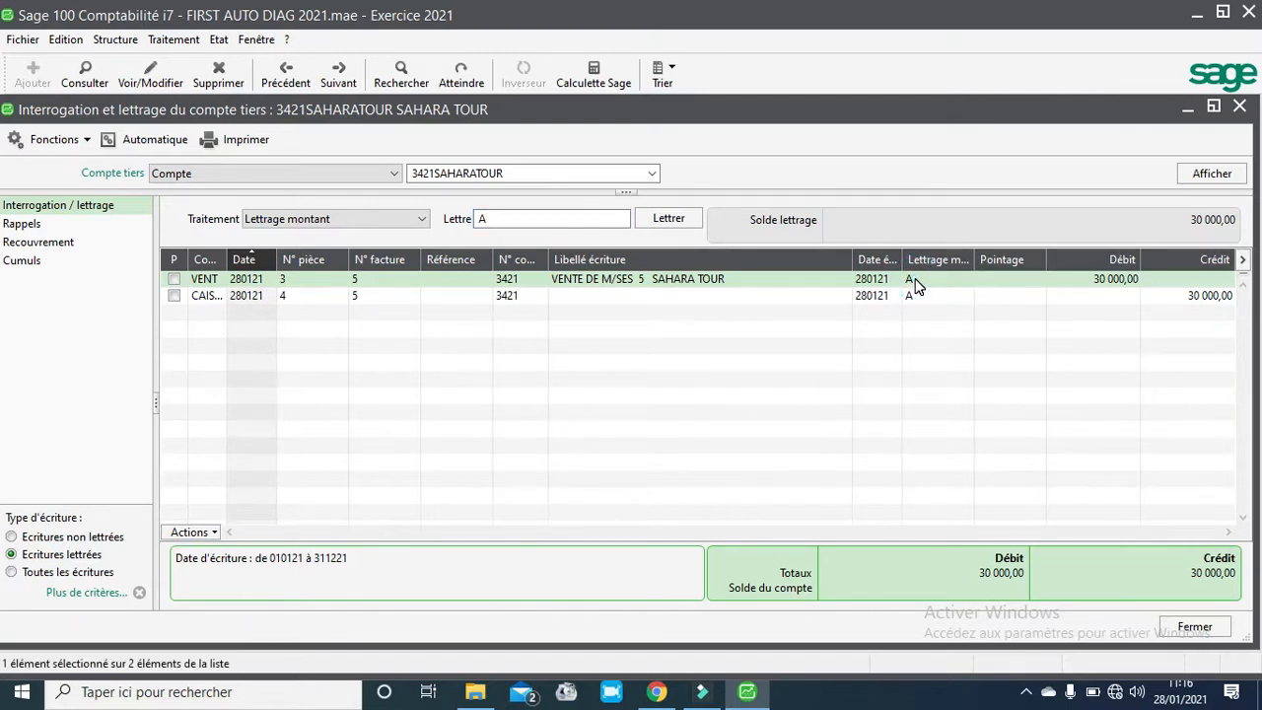
ctrl+click(911, 293)
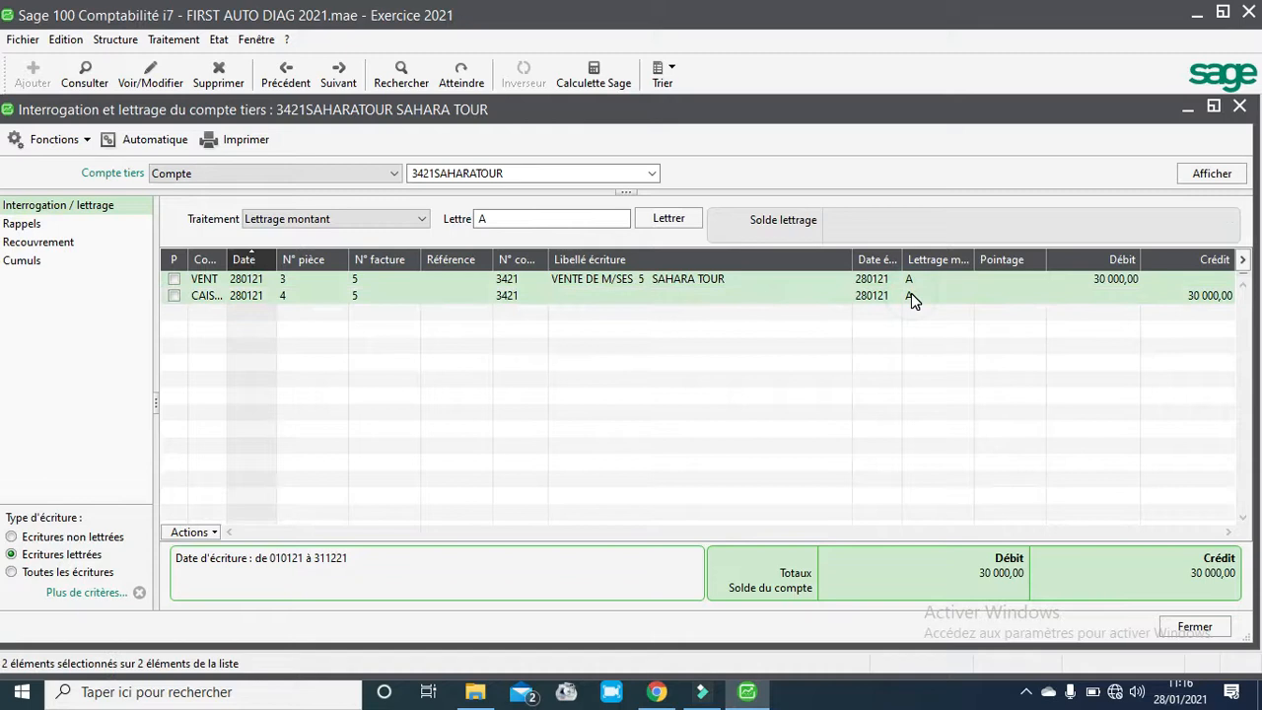
right_click(911, 293)
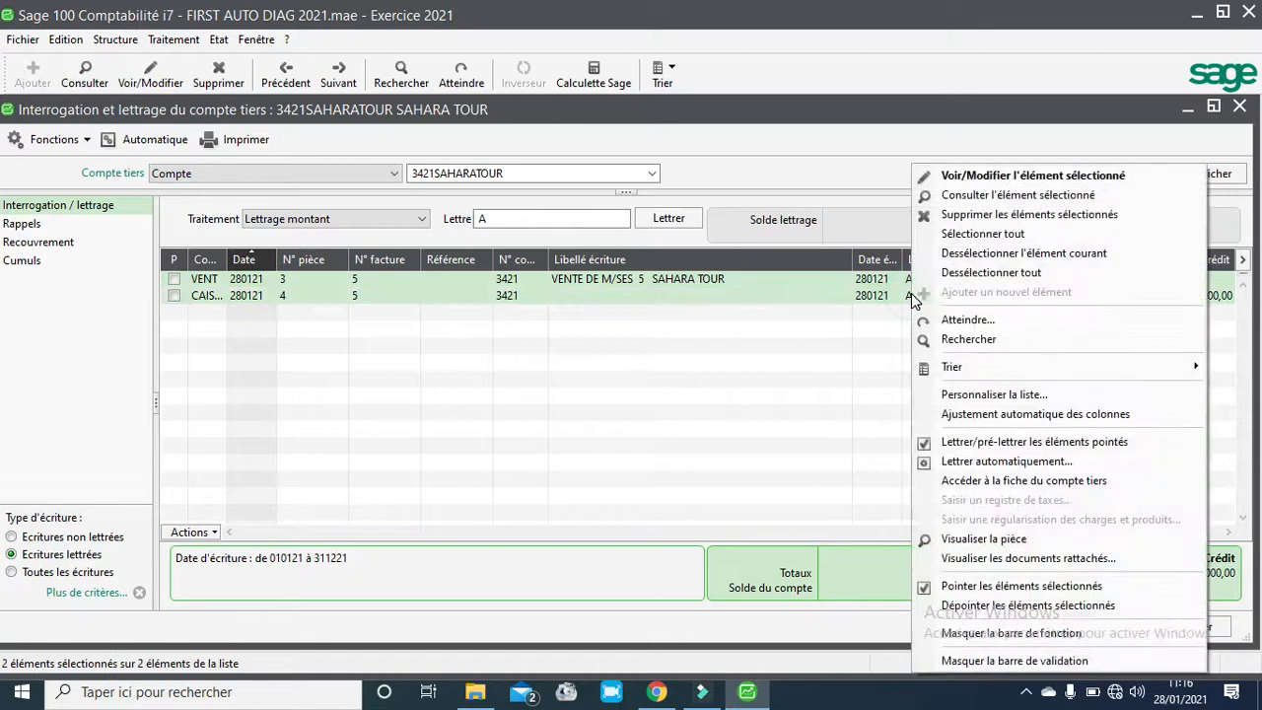
click(971, 214)
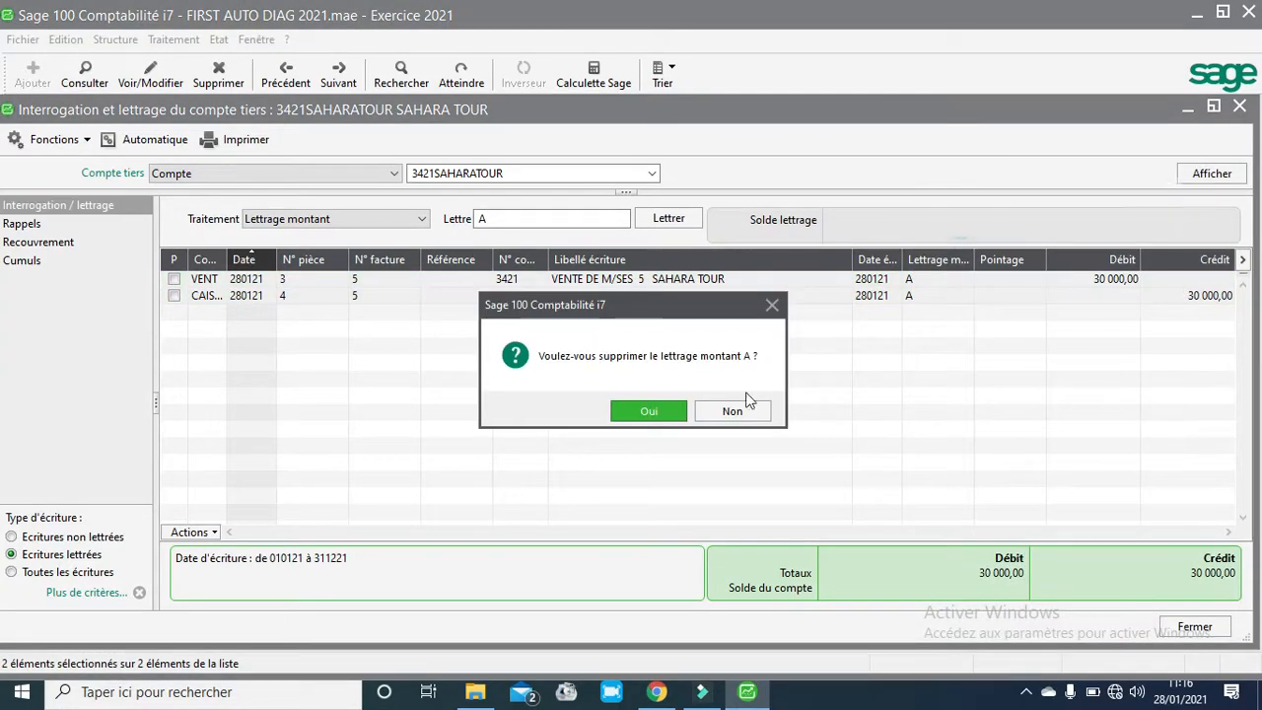
click(660, 415)
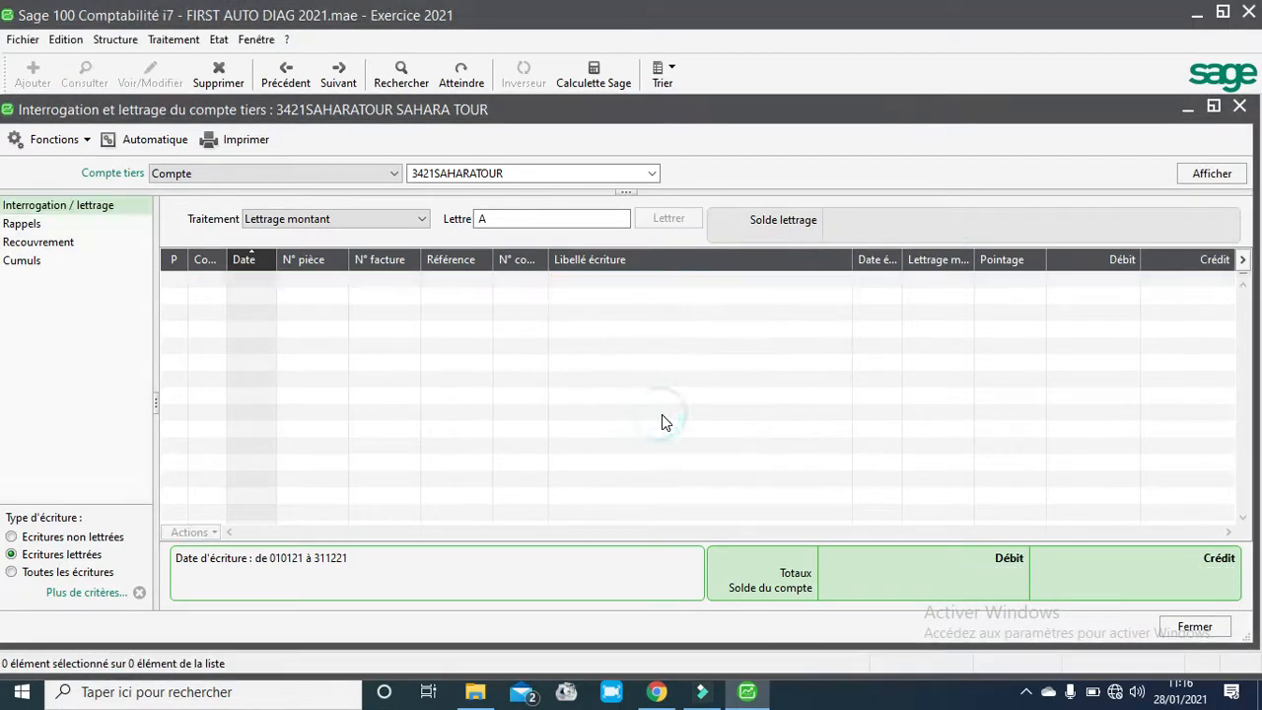
- Display all the client's entries, then close the inquiry, the account list and the accounting program
click(89, 575)
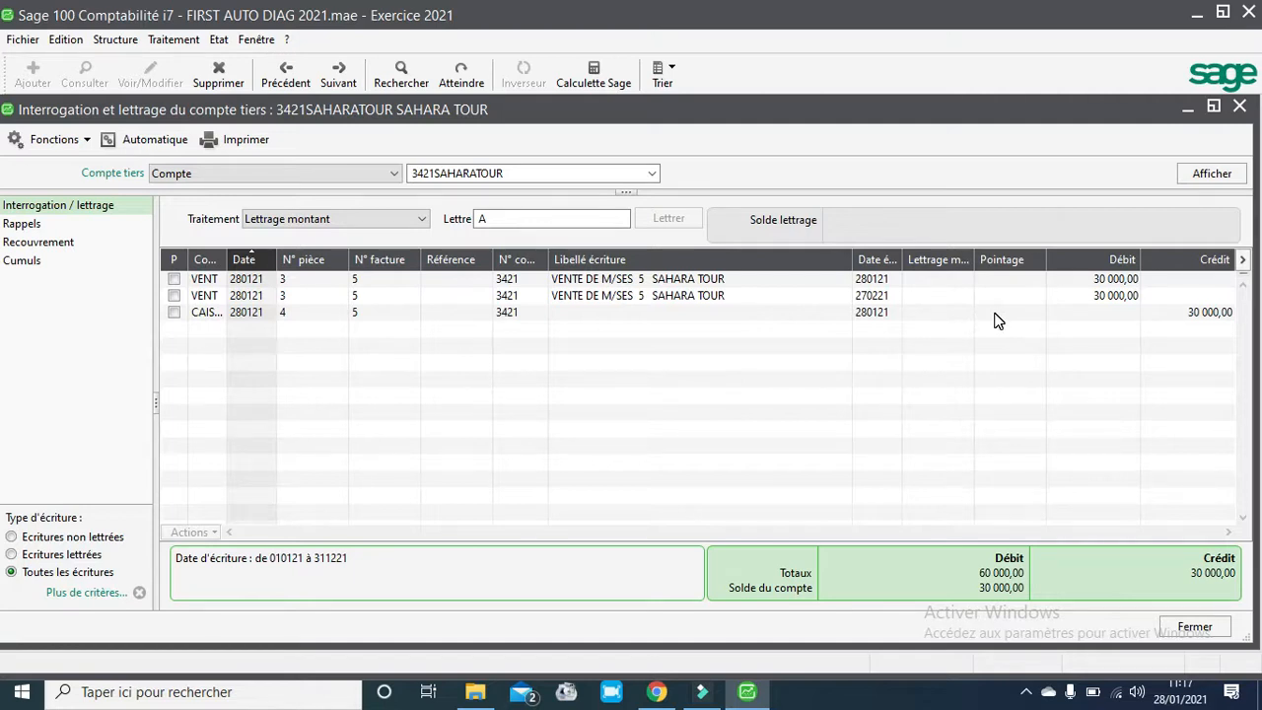
click(1241, 109)
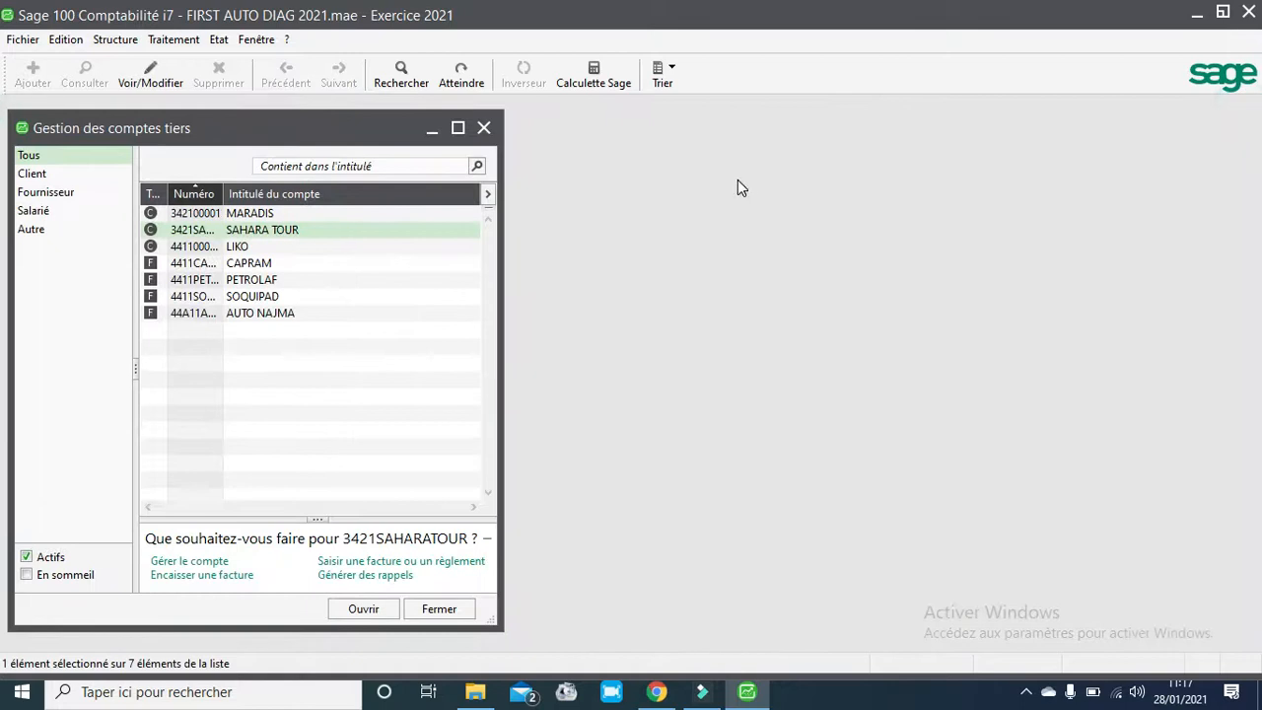
click(484, 128)
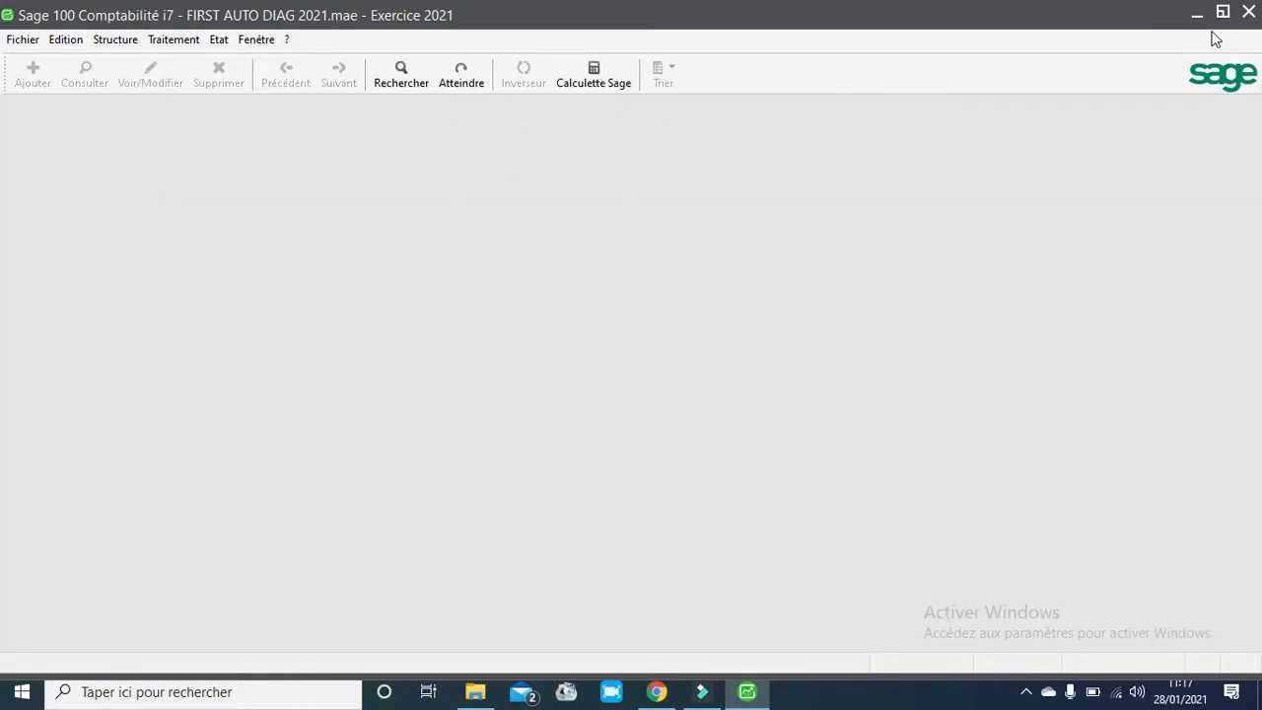
click(1249, 14)
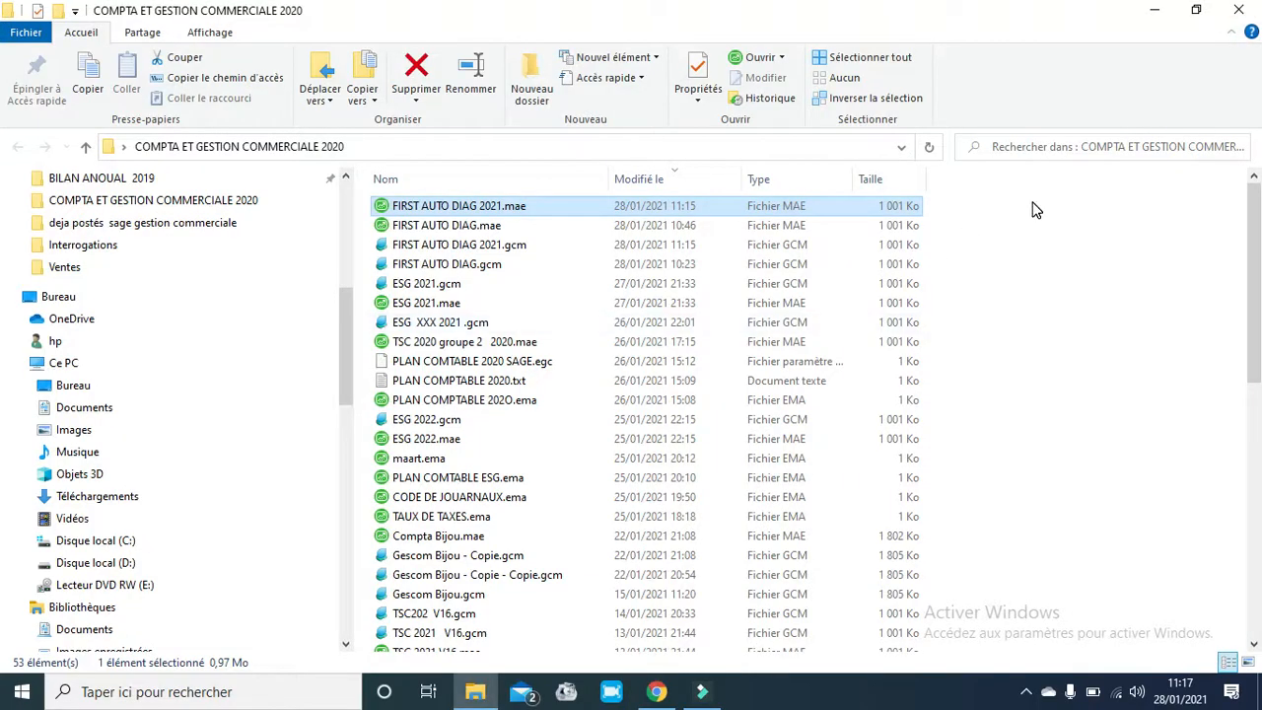
- Switch to the desktop, launch Sage 100 Gestion commerciale from its shortcut and maximize the window
key(super+d)
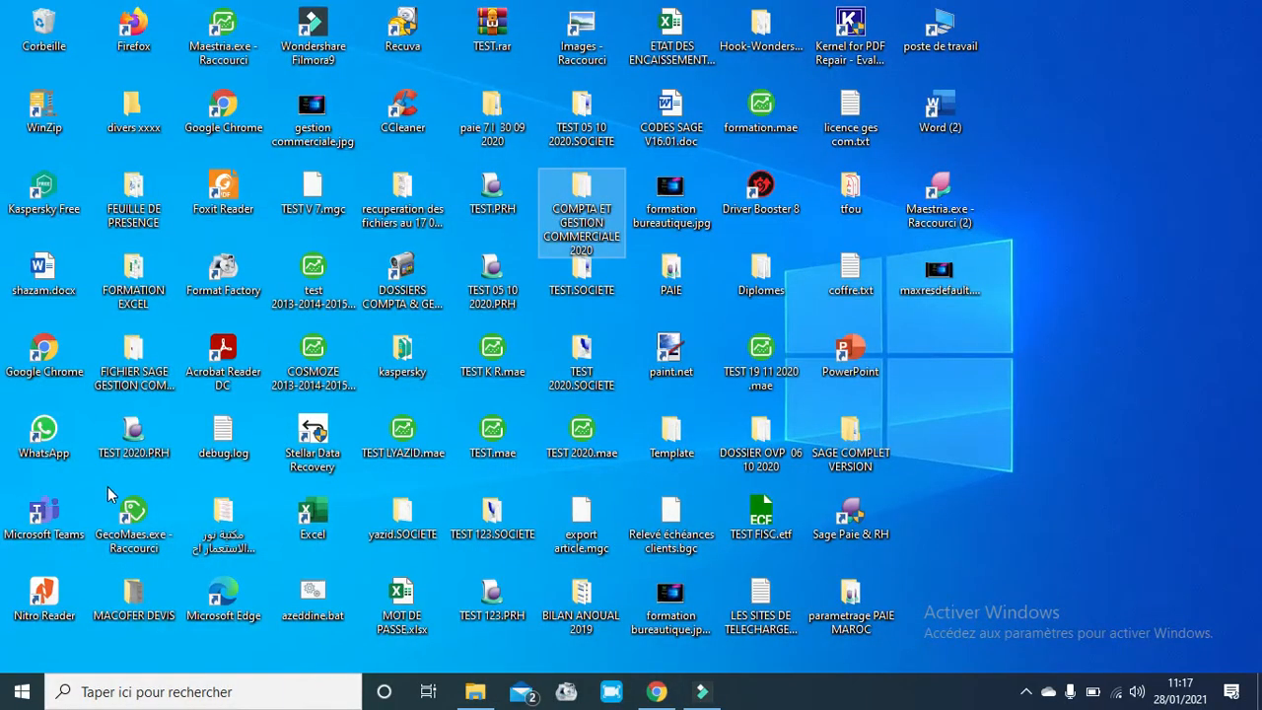
click(132, 508)
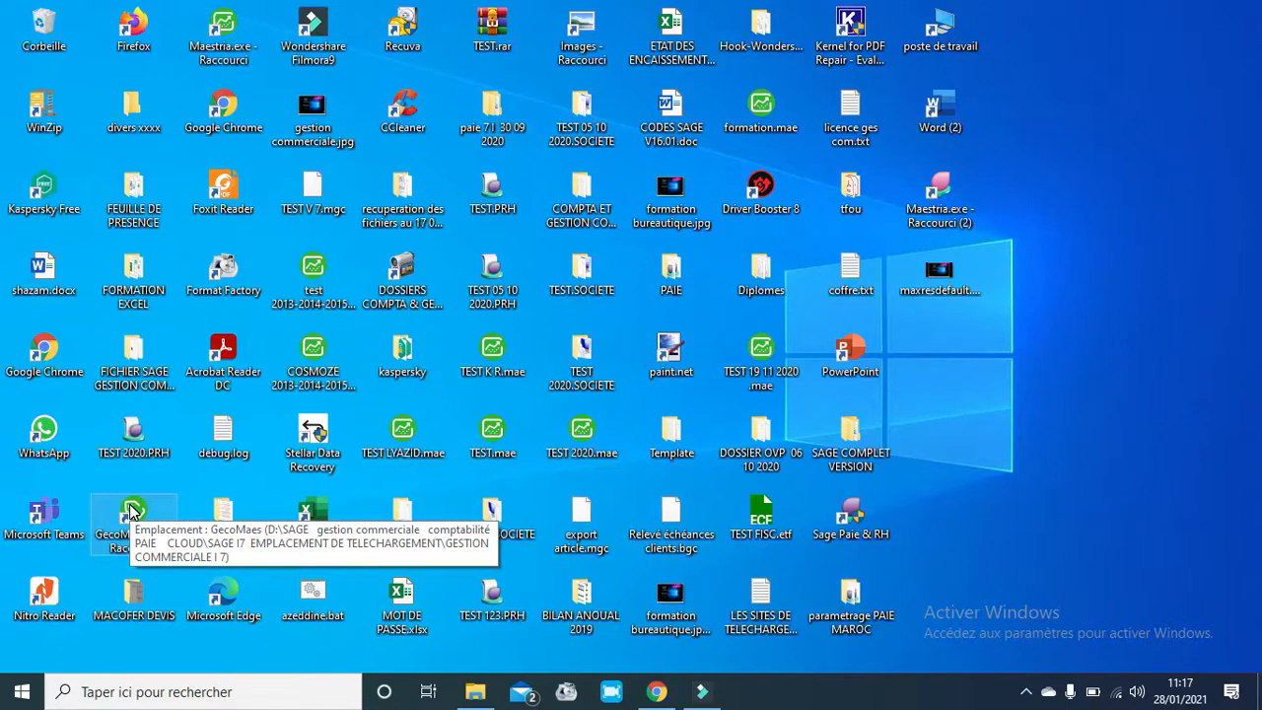
double_click(131, 509)
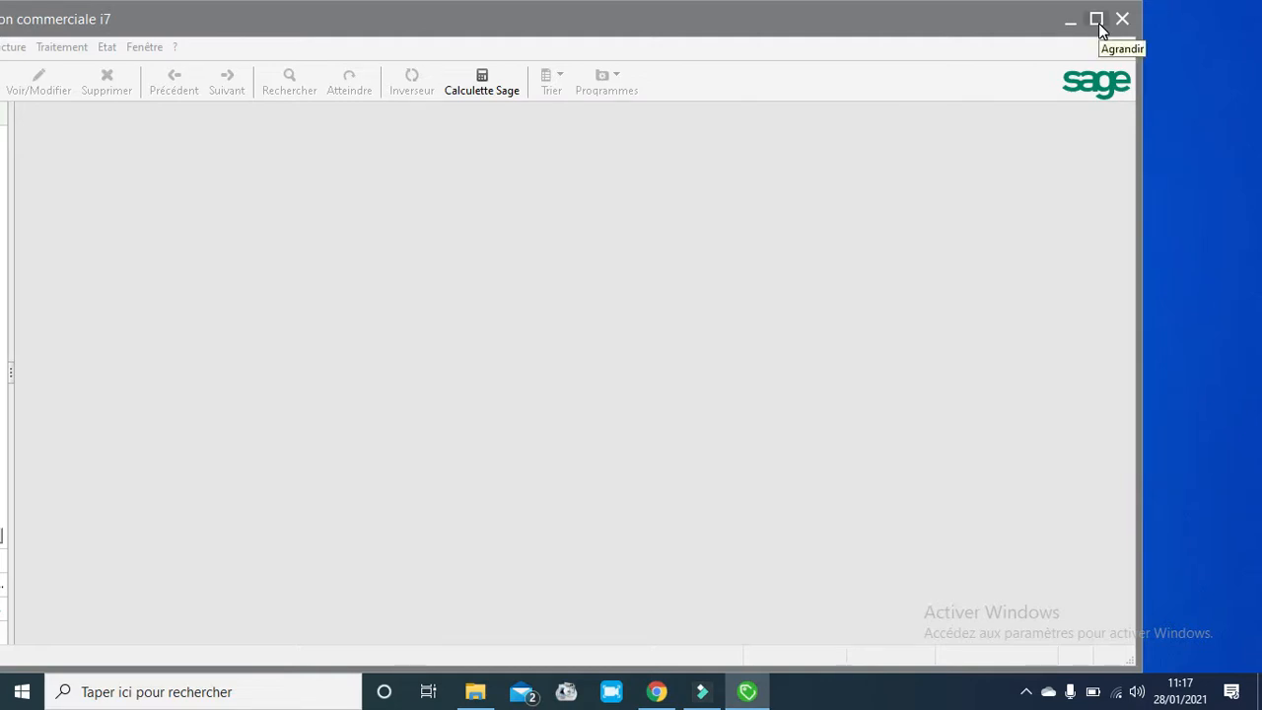
click(1098, 23)
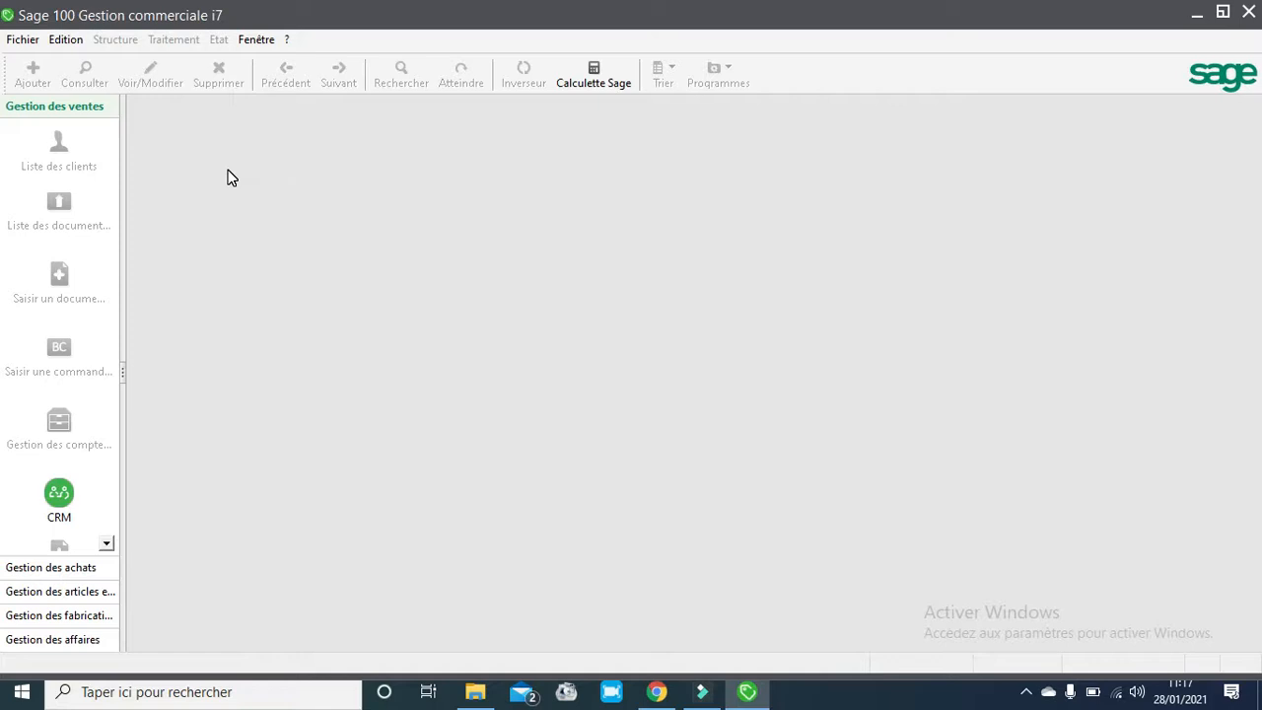
- Open the FIRST AUTO DIAG 2021.gcm commercial file as the Administrator user
click(20, 39)
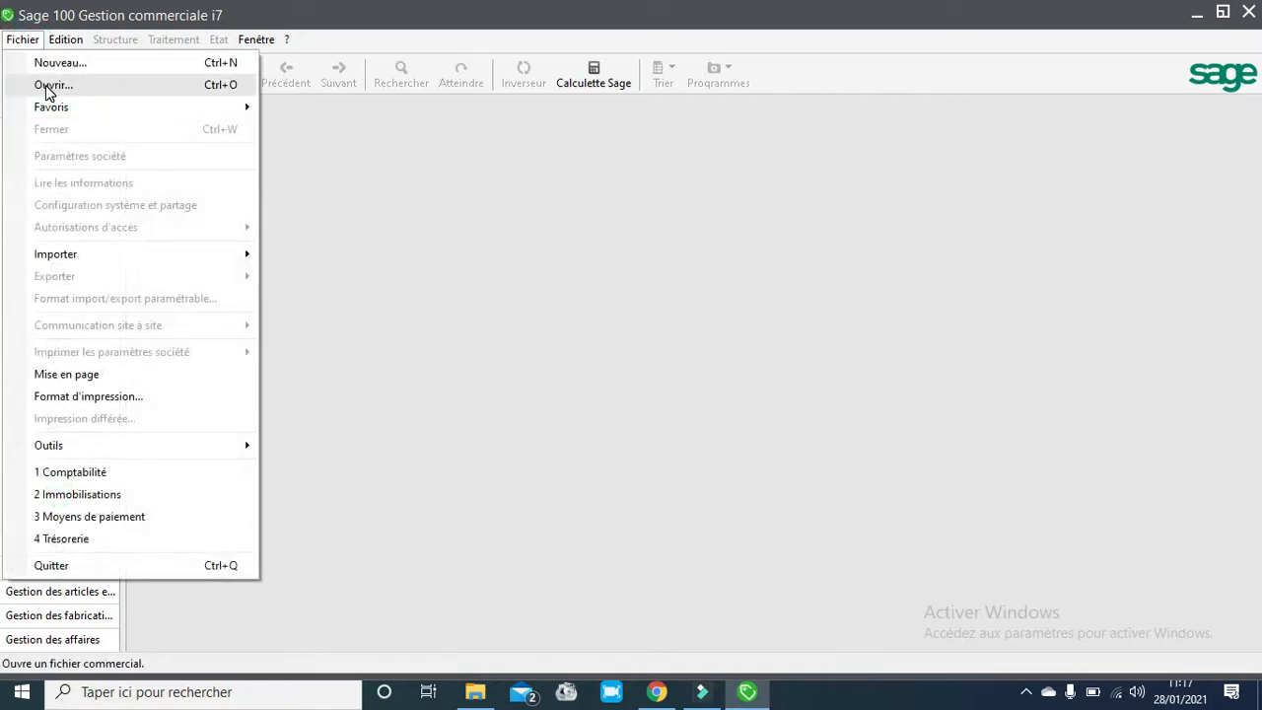
click(51, 85)
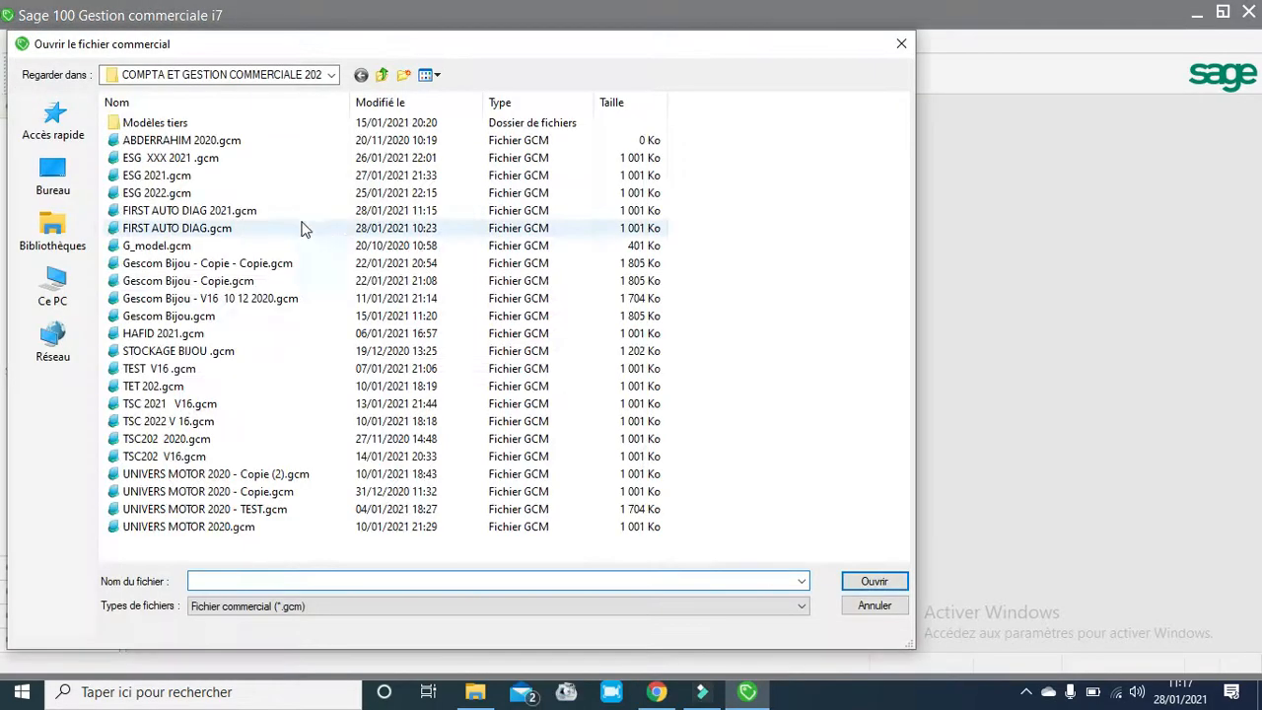
click(212, 212)
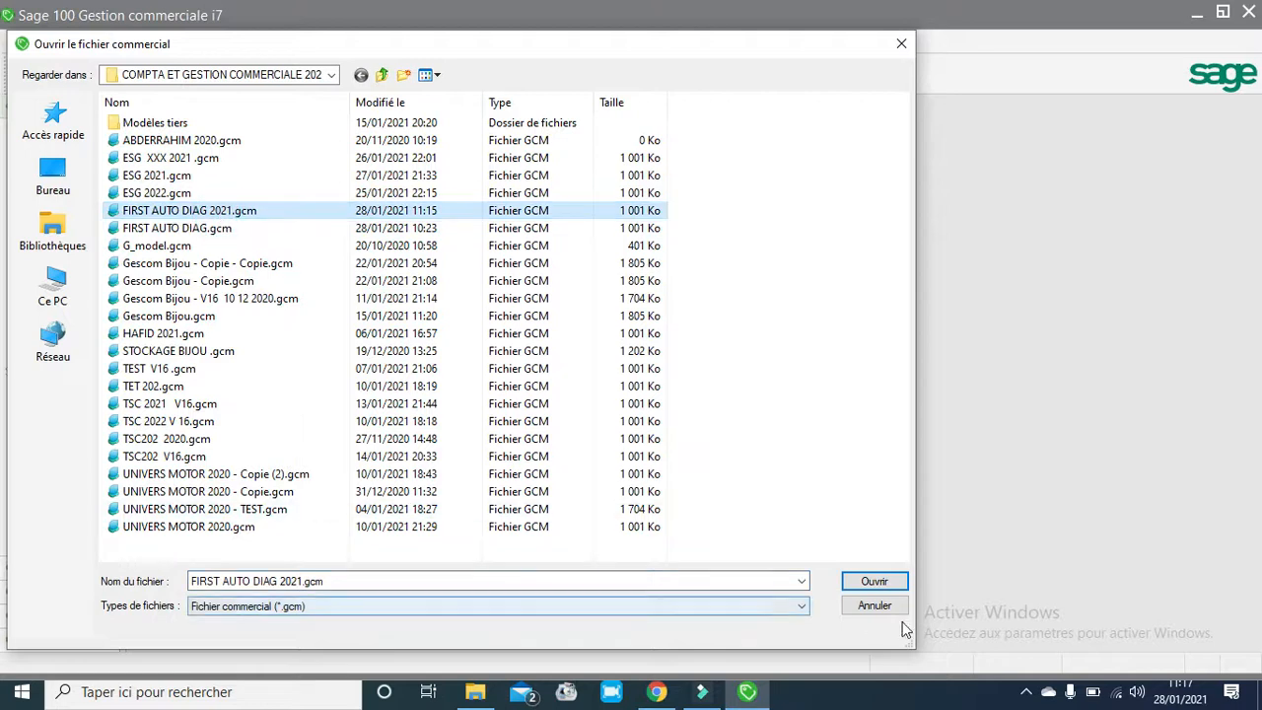
click(869, 583)
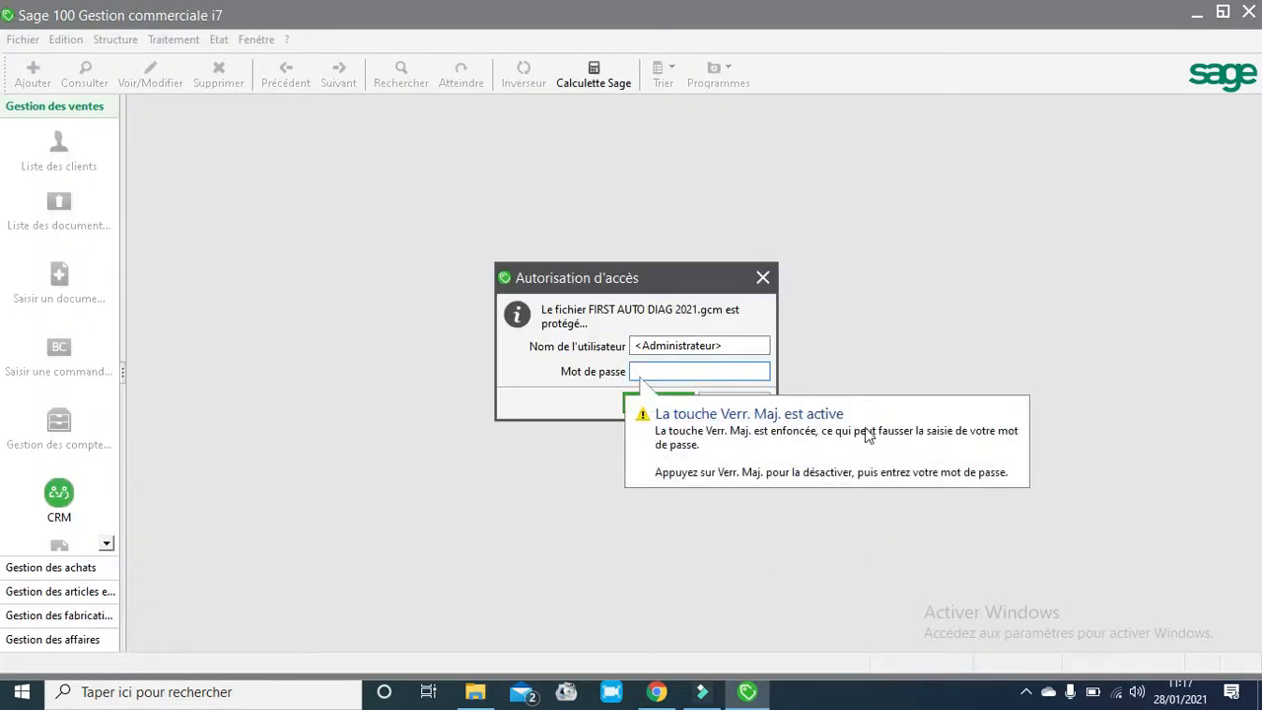
click(639, 409)
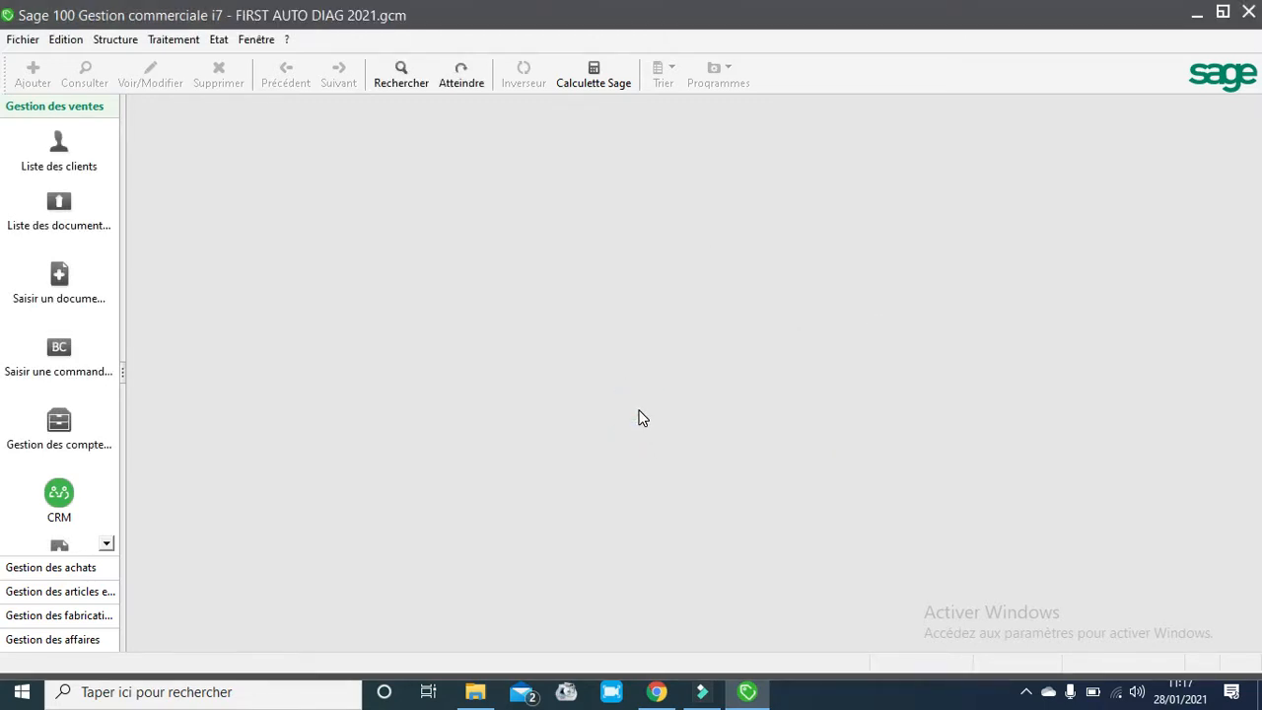
- Open the sales documents list and review the in-progress, posted and unposted invoice categories
click(163, 44)
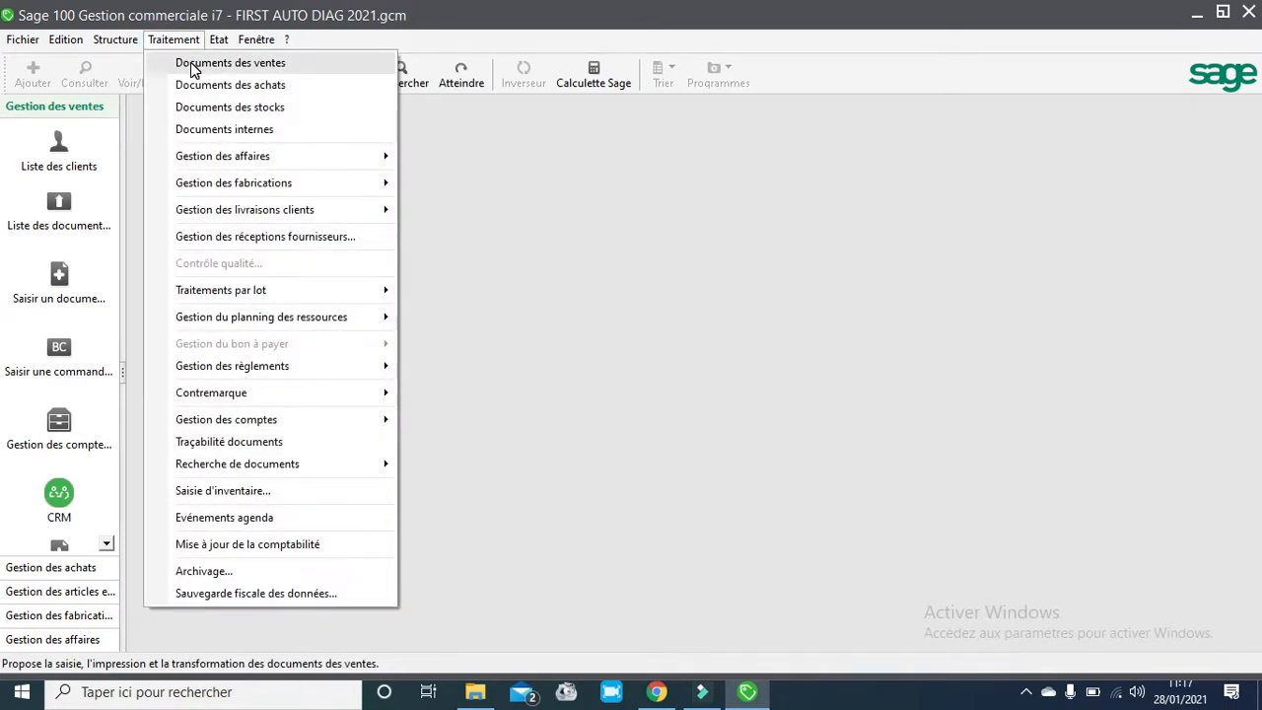
click(188, 62)
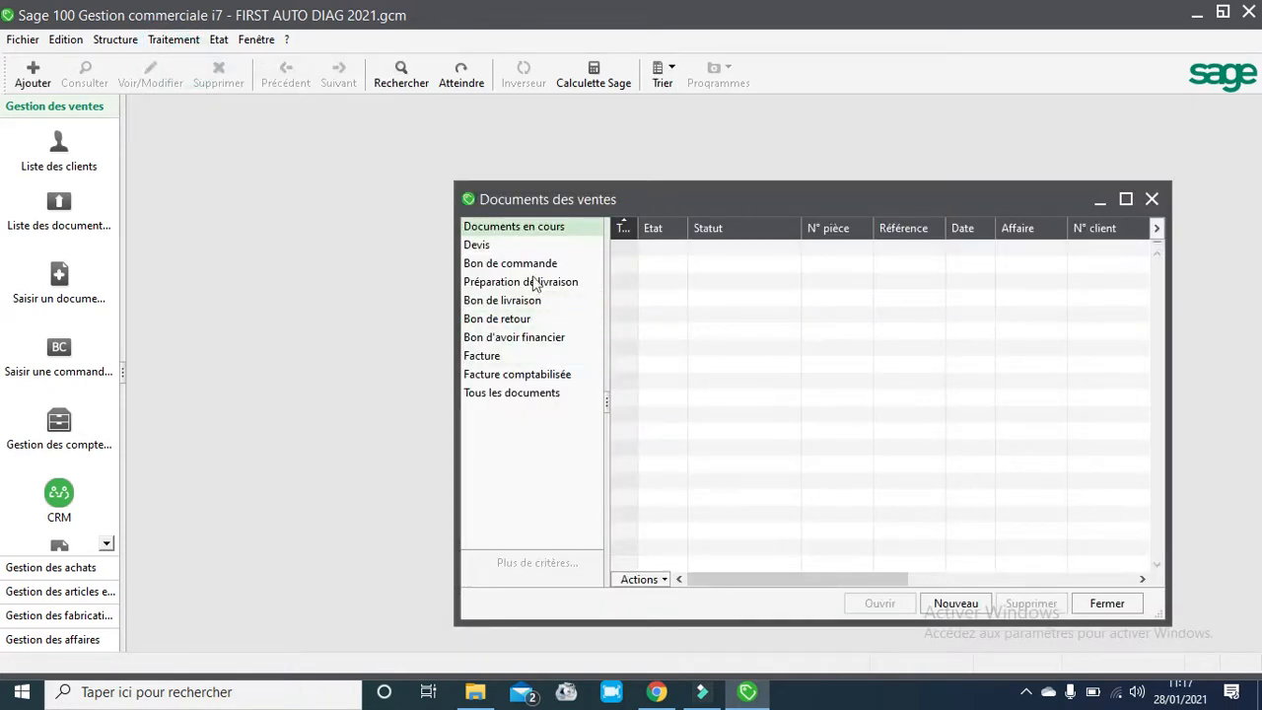
click(508, 227)
click(540, 377)
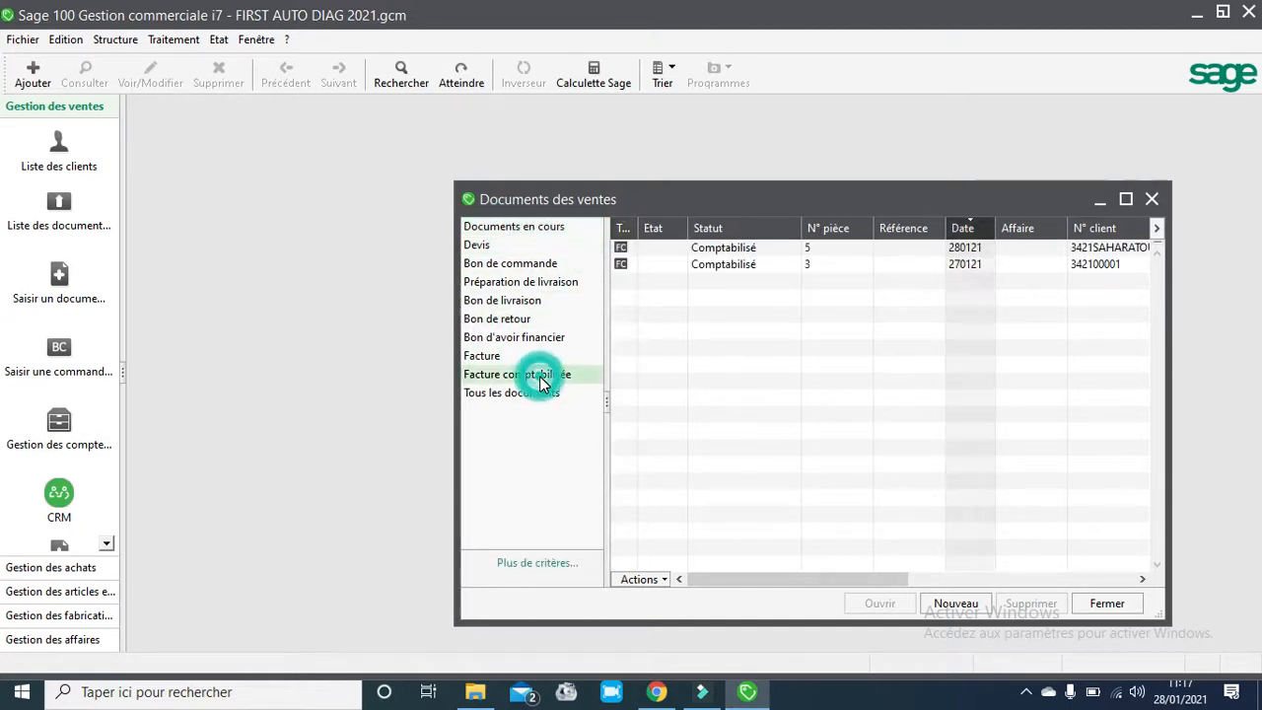
click(756, 250)
click(483, 356)
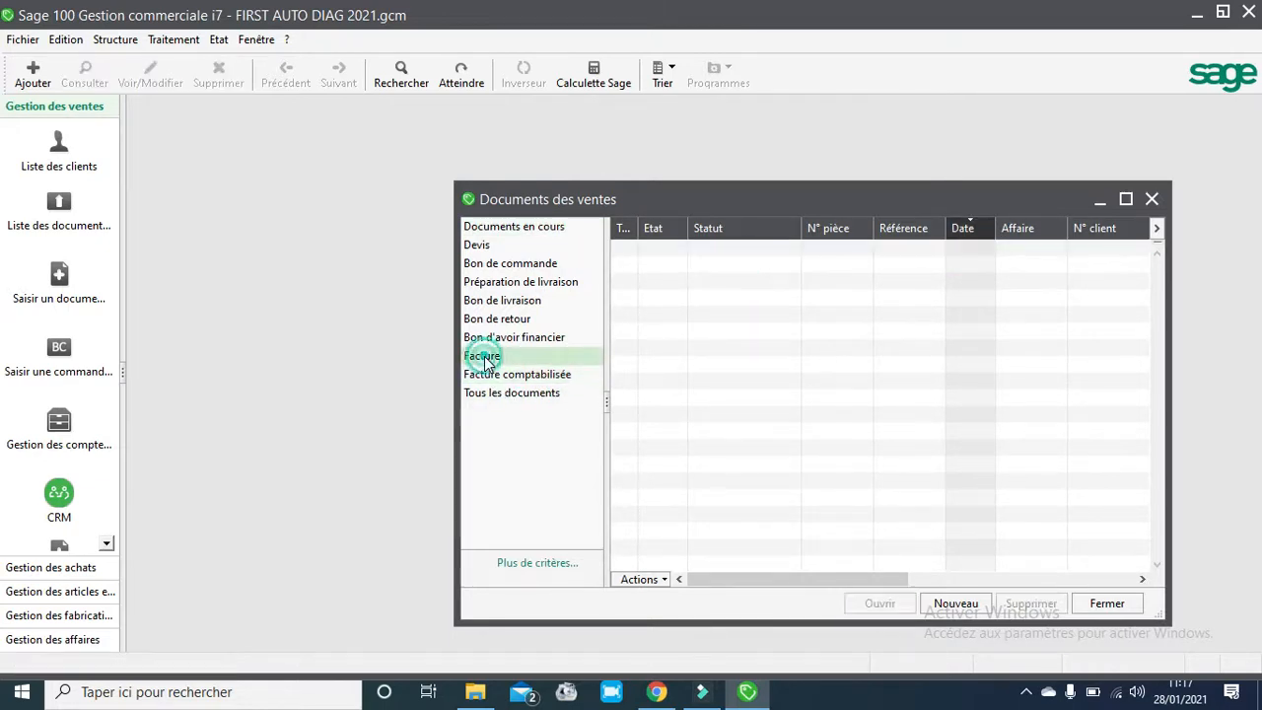
click(564, 376)
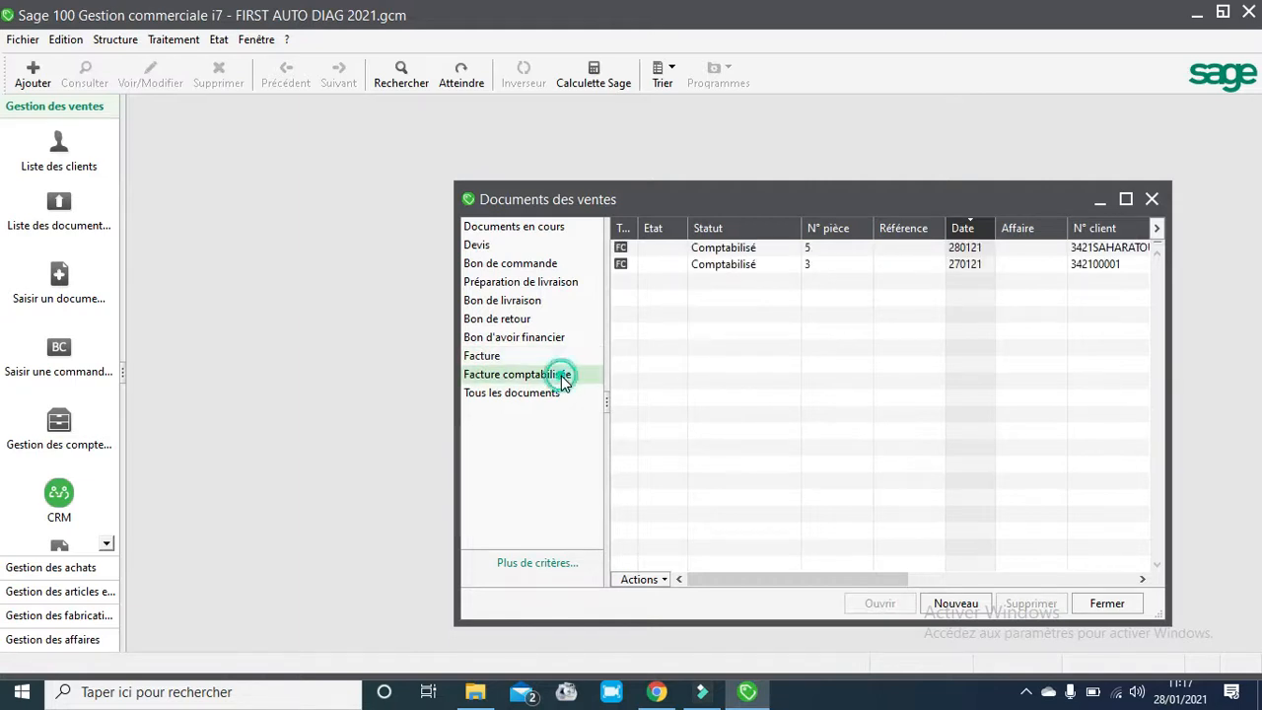